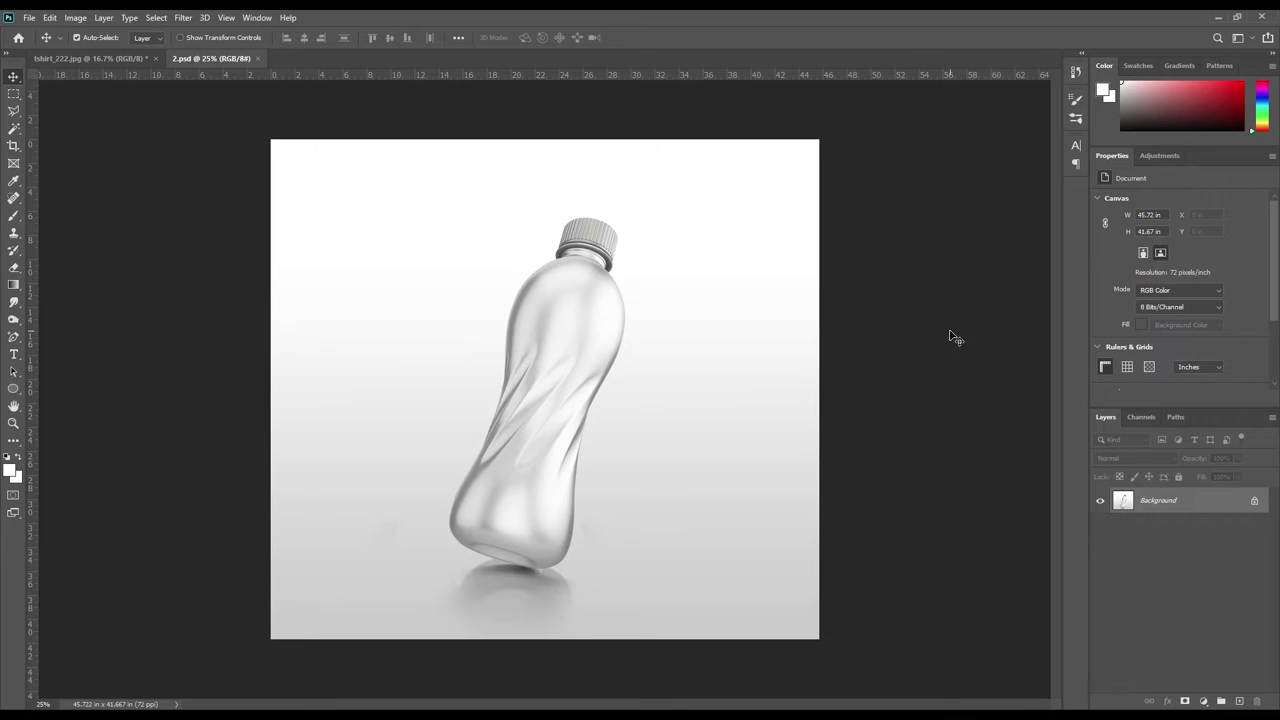
Step: Switch to the Pen Tool in Shape mode and zoom in on the bottle cap
click(887, 331)
click(14, 337)
click(46, 338)
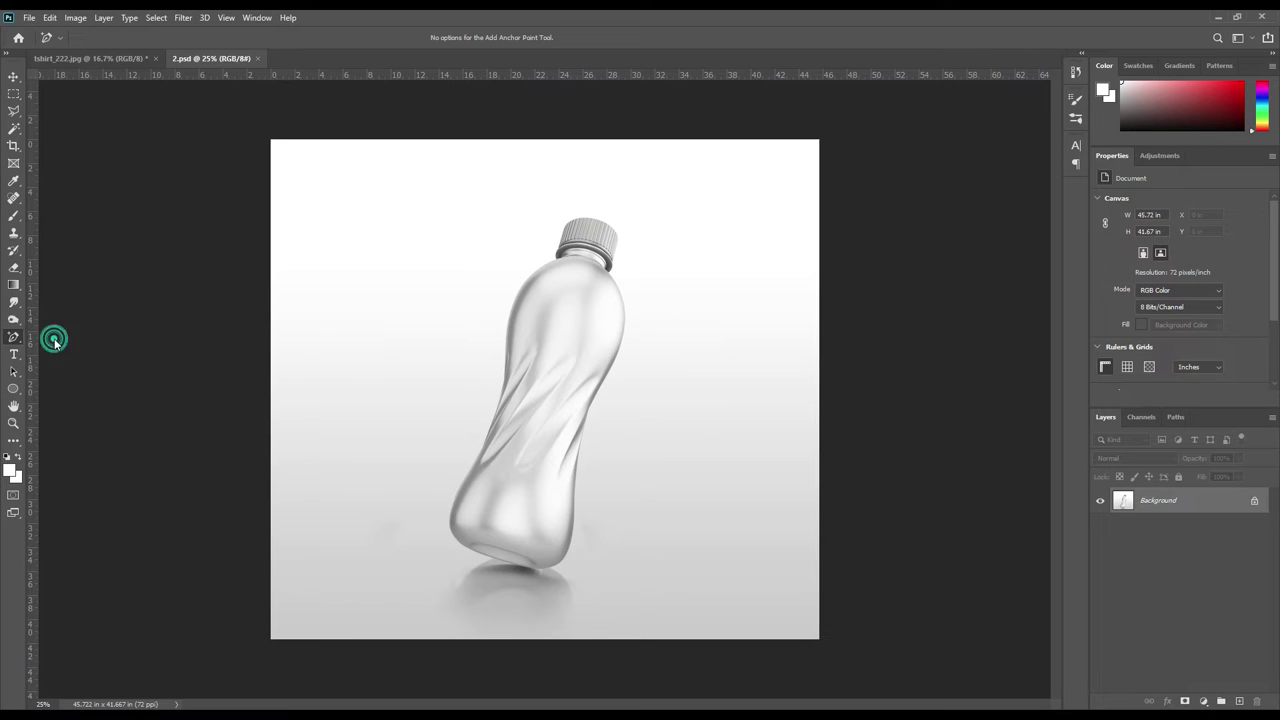
scroll(546, 296, up, 1)
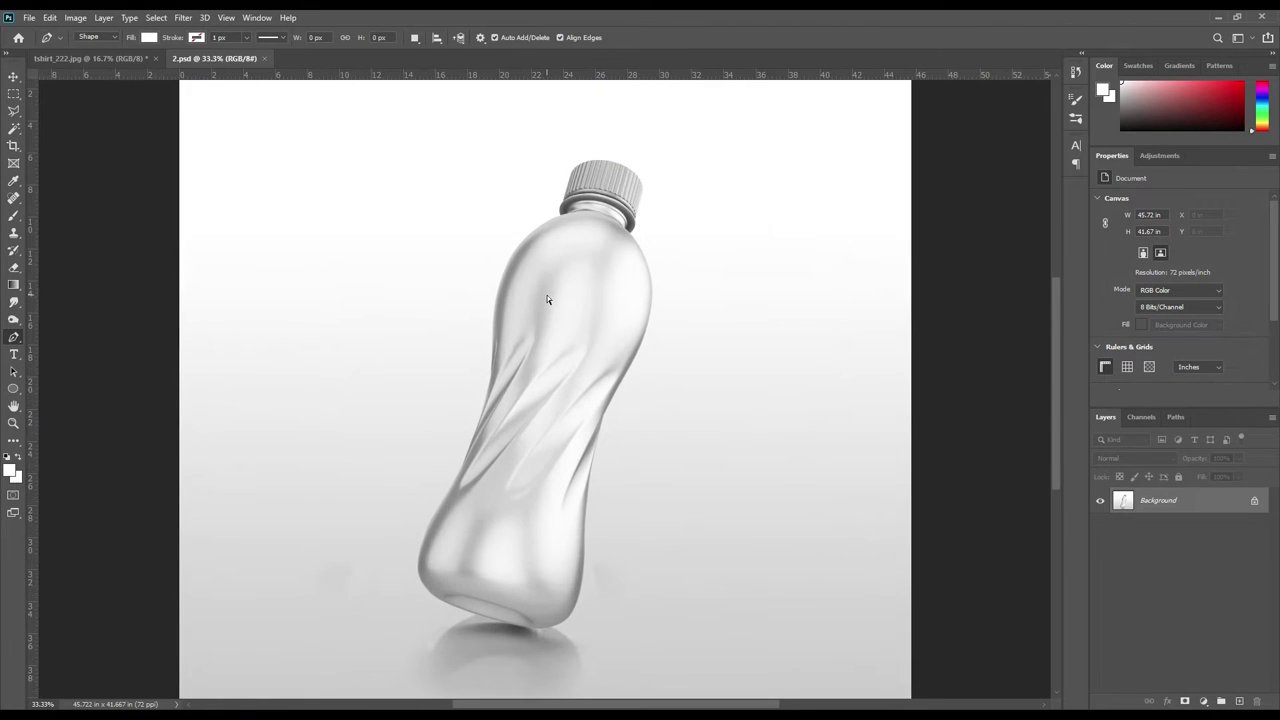
scroll(553, 289, up, 1)
scroll(555, 283, up, 1)
scroll(557, 280, up, 1)
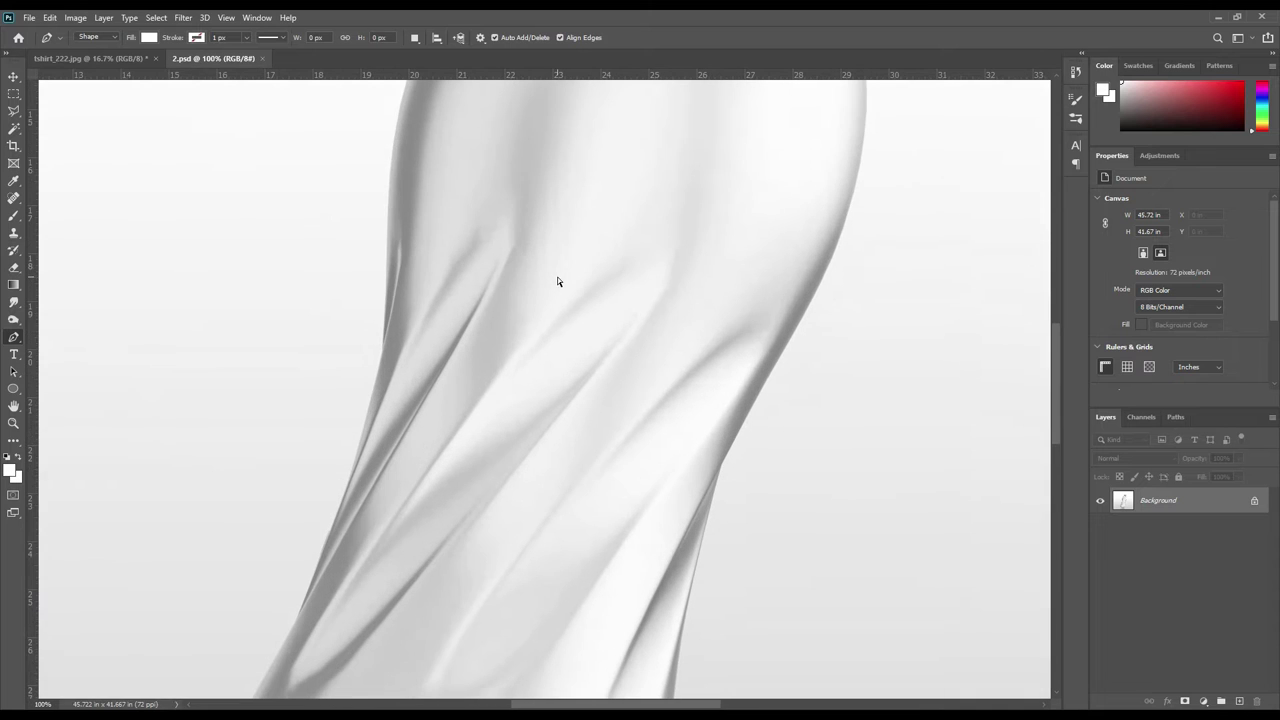
drag(603, 183, 589, 409)
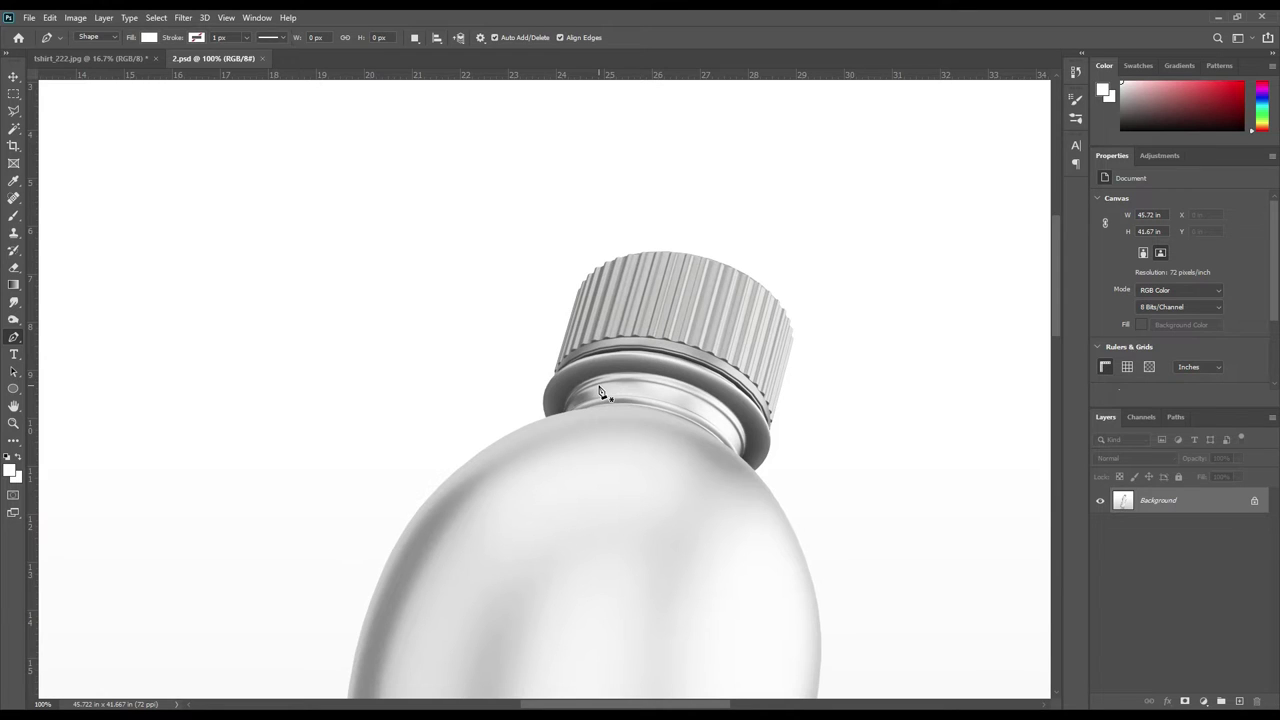
Step: Trace the bottle's left outline from the cap ring down the side
click(557, 376)
click(557, 376)
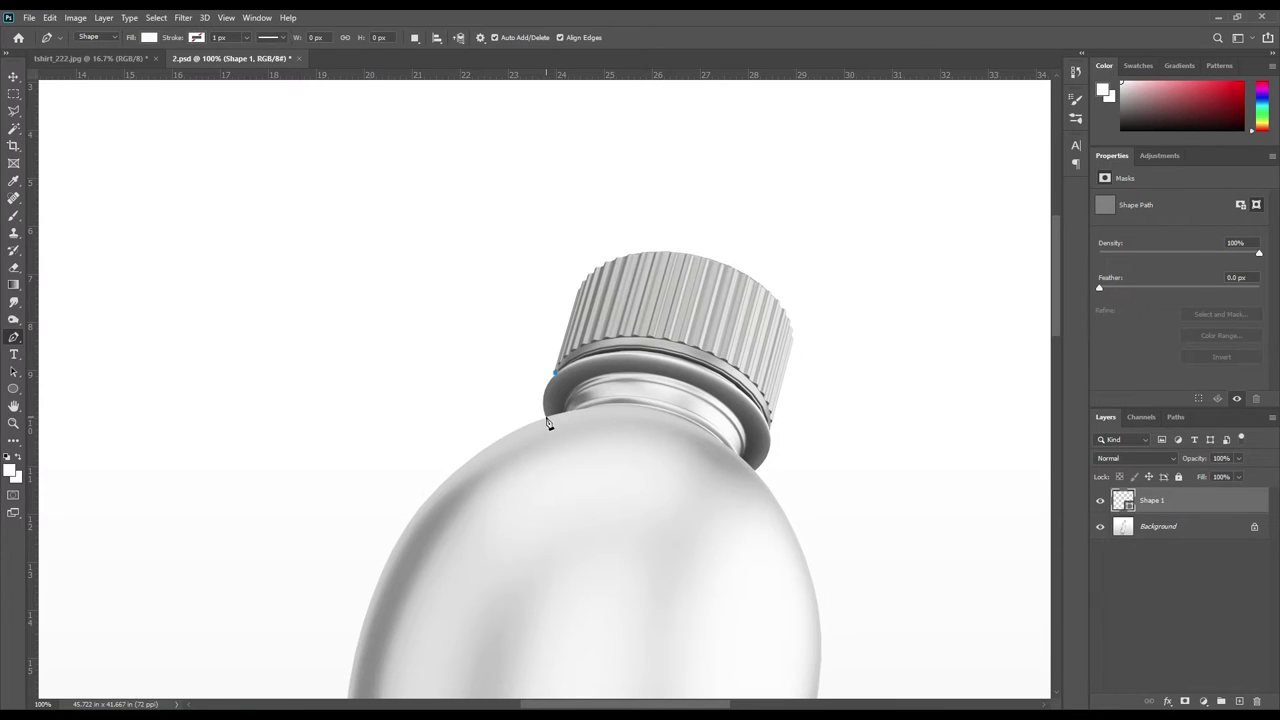
drag(546, 417, 552, 428)
mouse_move(534, 574)
mouse_down()
mouse_move(577, 553)
mouse_move(623, 400)
mouse_move(631, 483)
mouse_up()
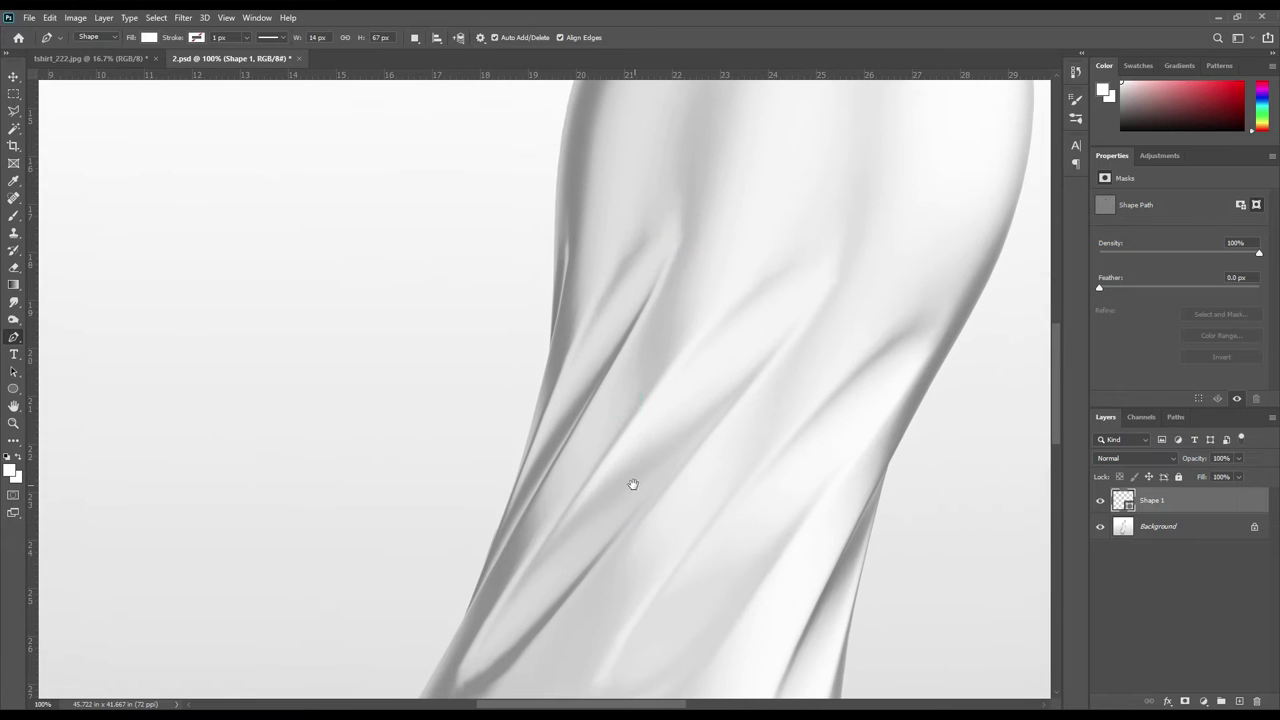
click(551, 350)
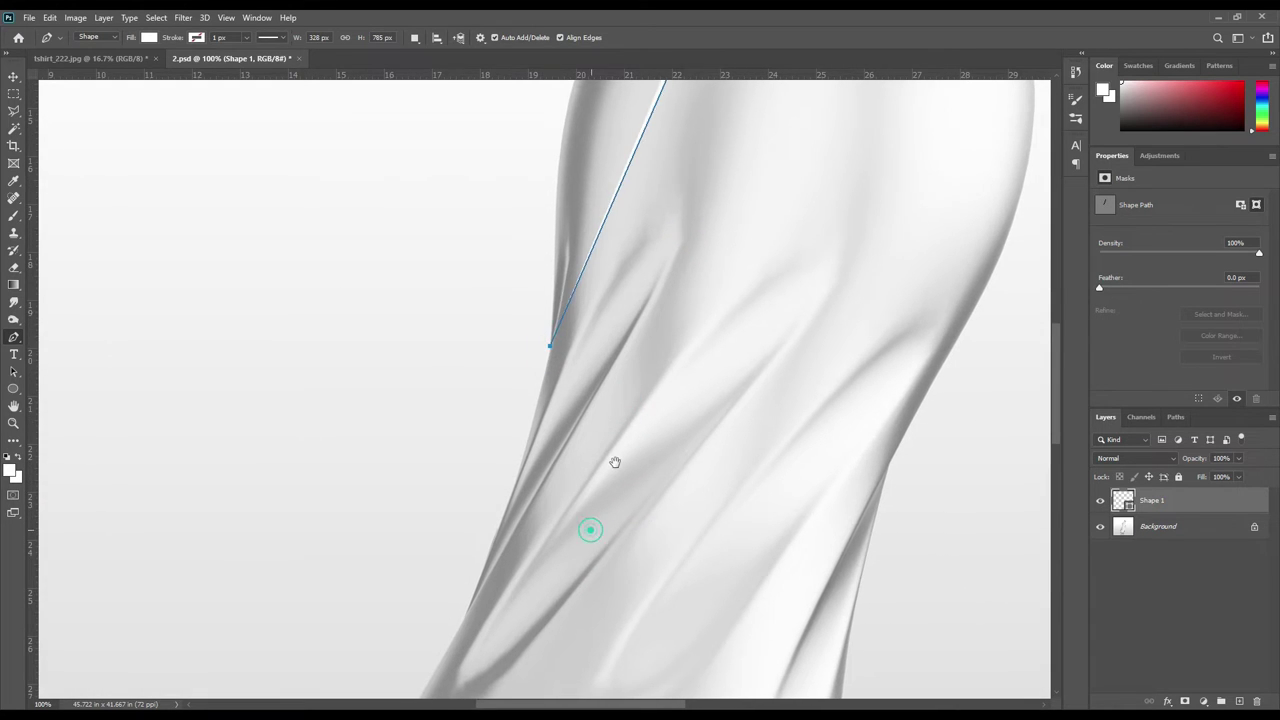
drag(589, 529, 601, 430)
click(546, 352)
drag(563, 560, 574, 423)
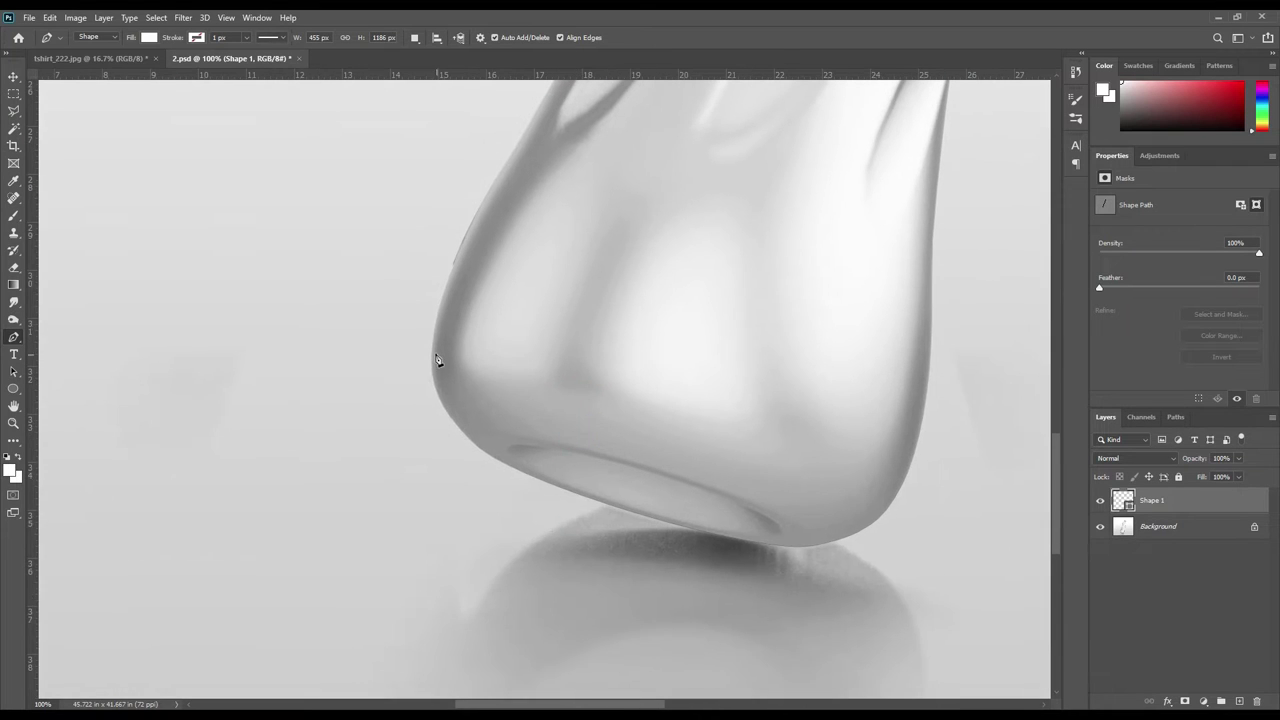
Step: Continue the outline across the base and up the right side, closing it at the cap ring
click(453, 264)
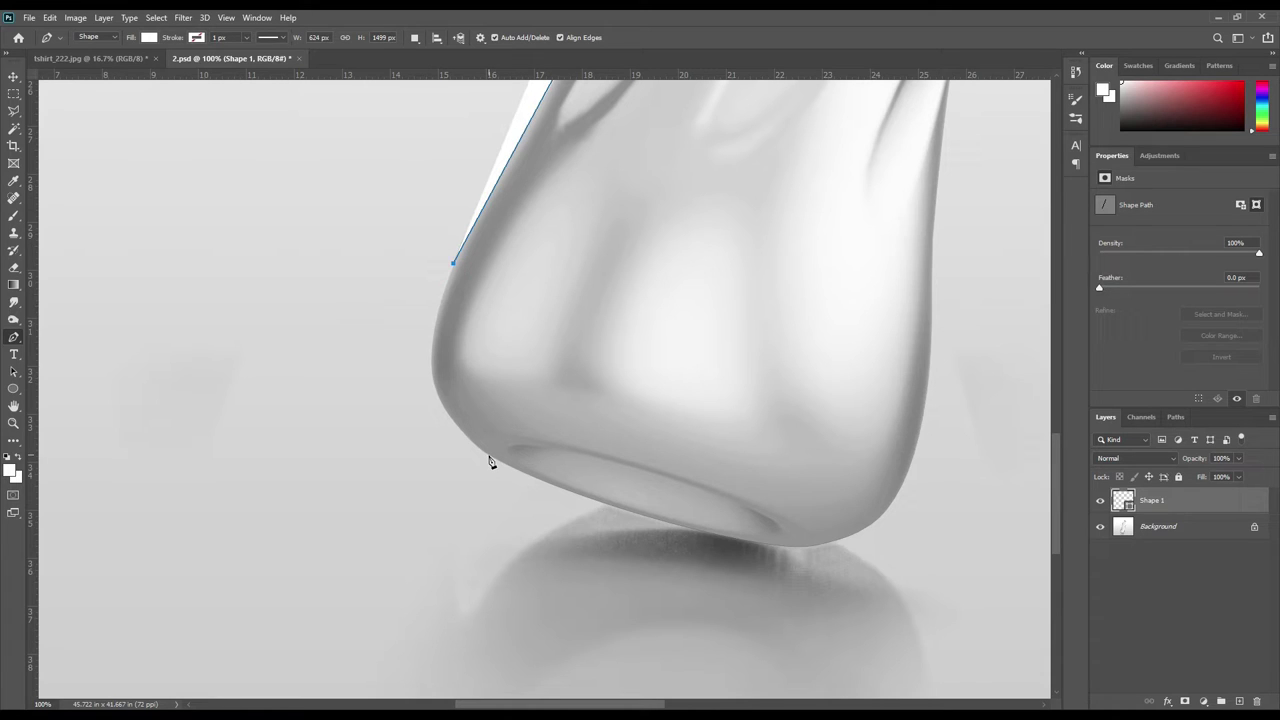
click(488, 453)
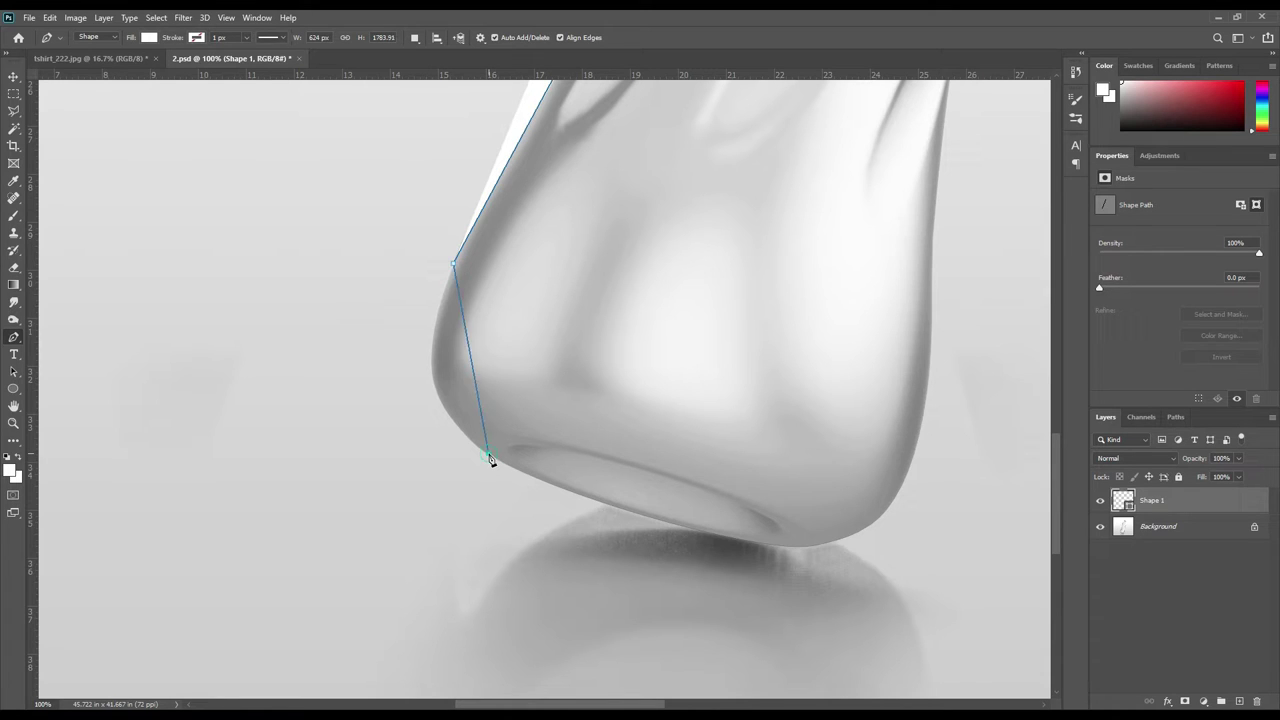
click(758, 541)
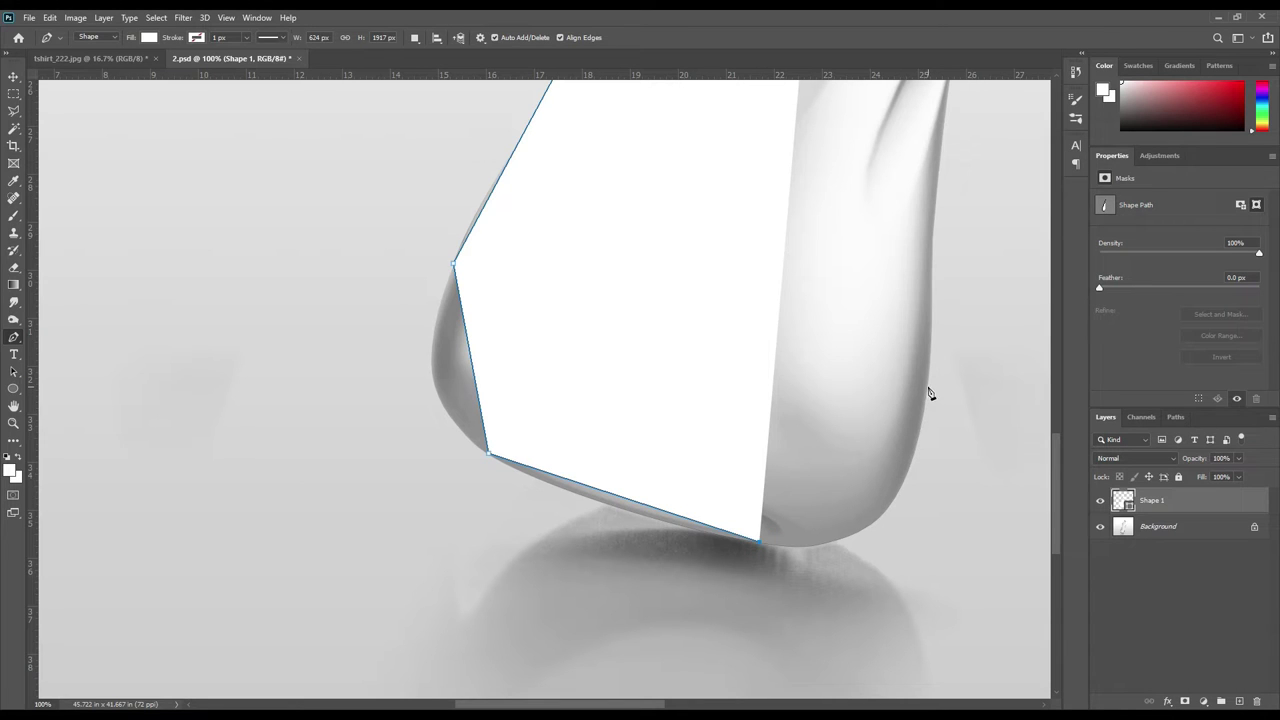
drag(986, 334, 874, 556)
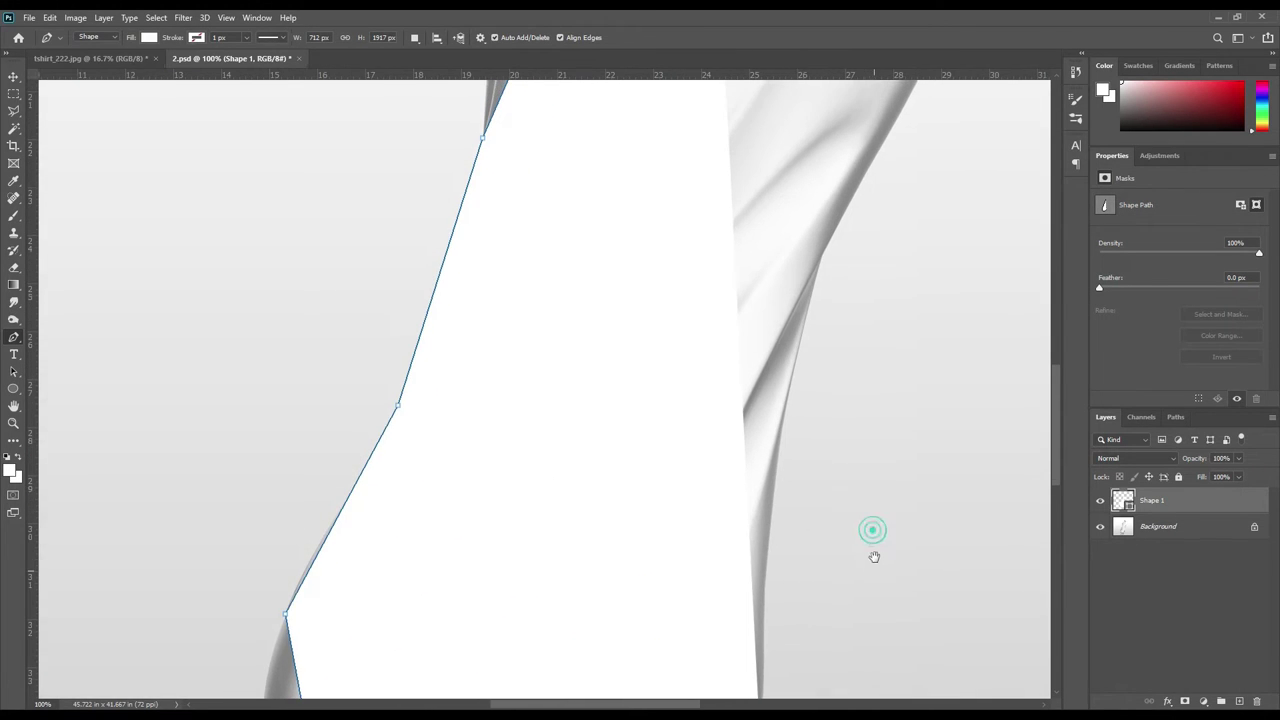
click(824, 289)
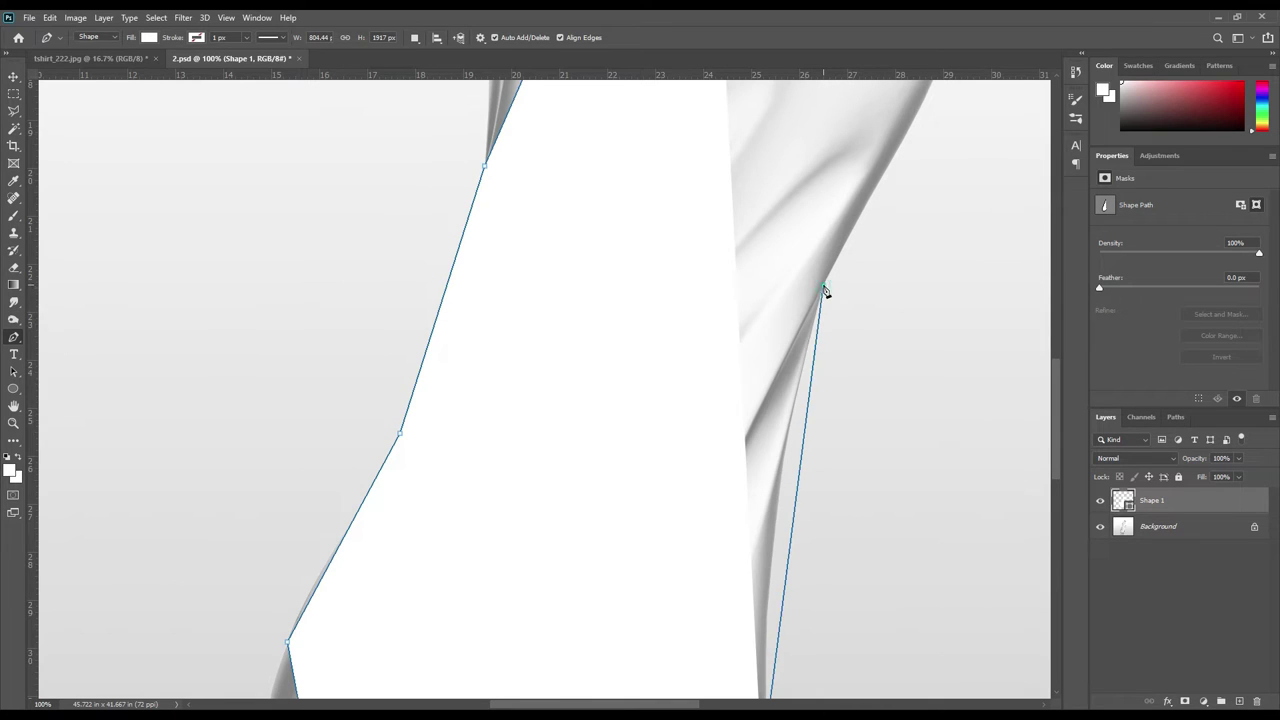
mouse_move(920, 220)
mouse_down()
mouse_move(840, 483)
mouse_move(877, 391)
mouse_up()
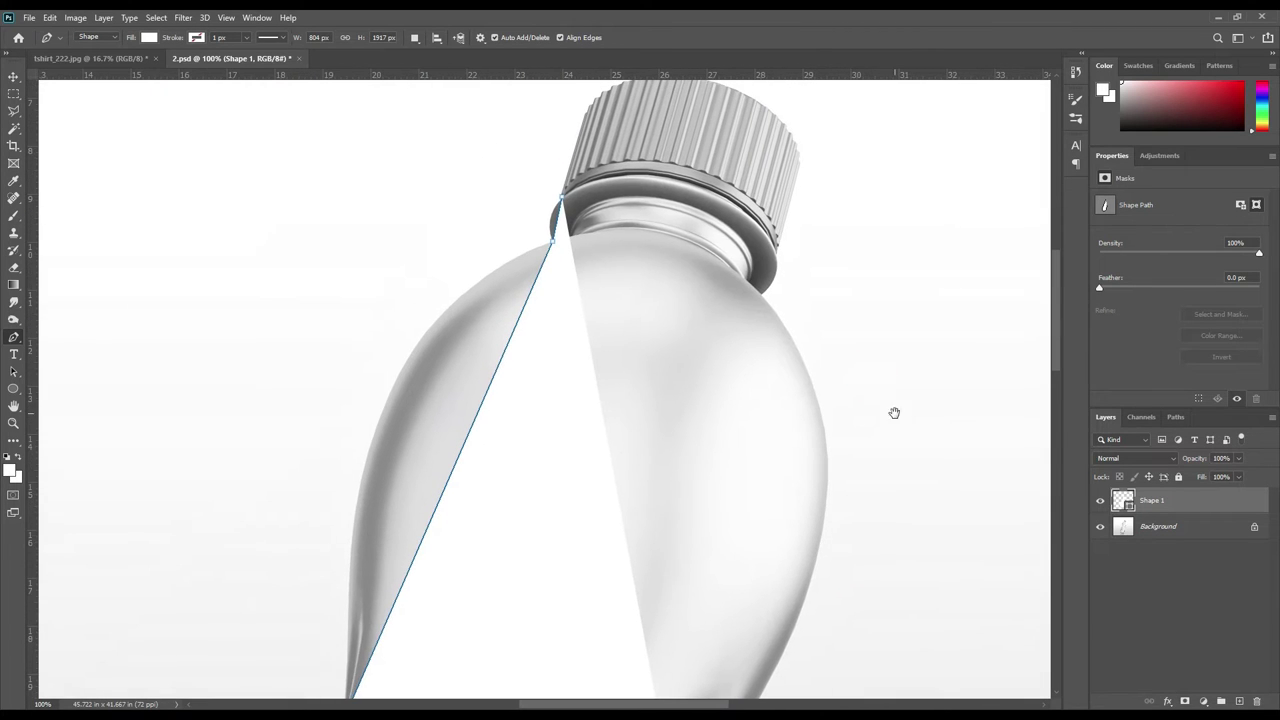
click(761, 293)
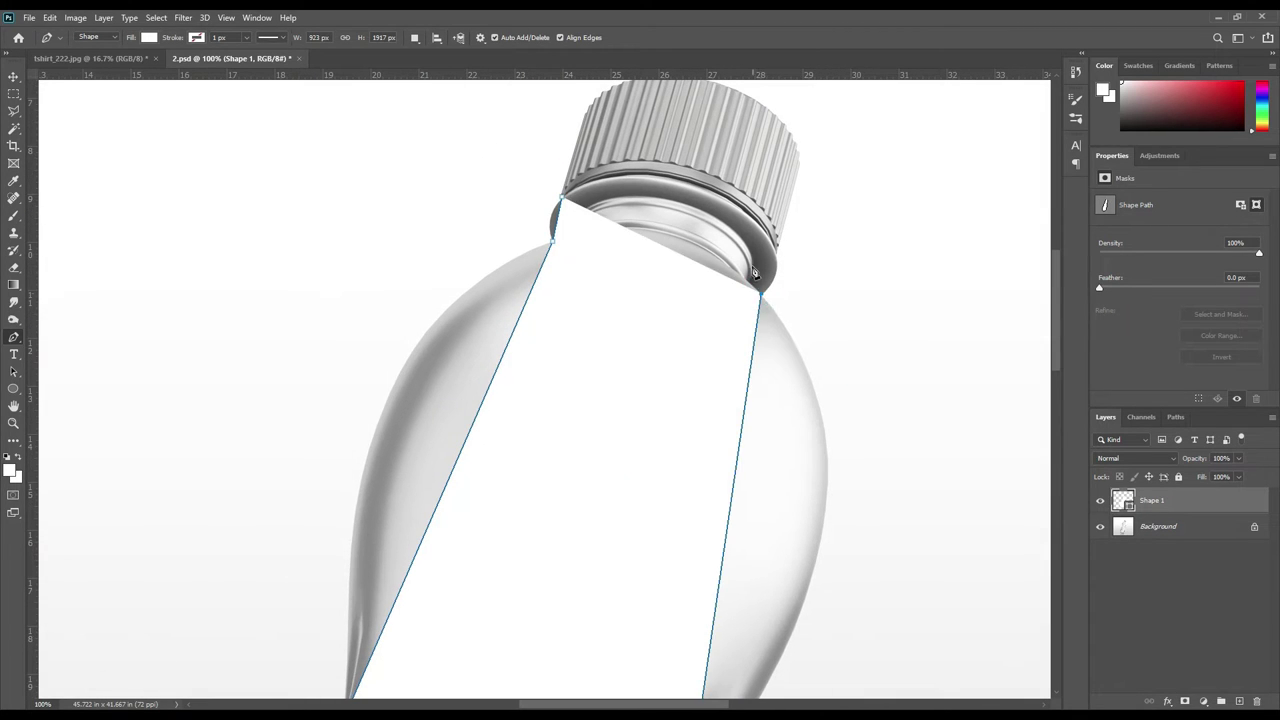
click(762, 227)
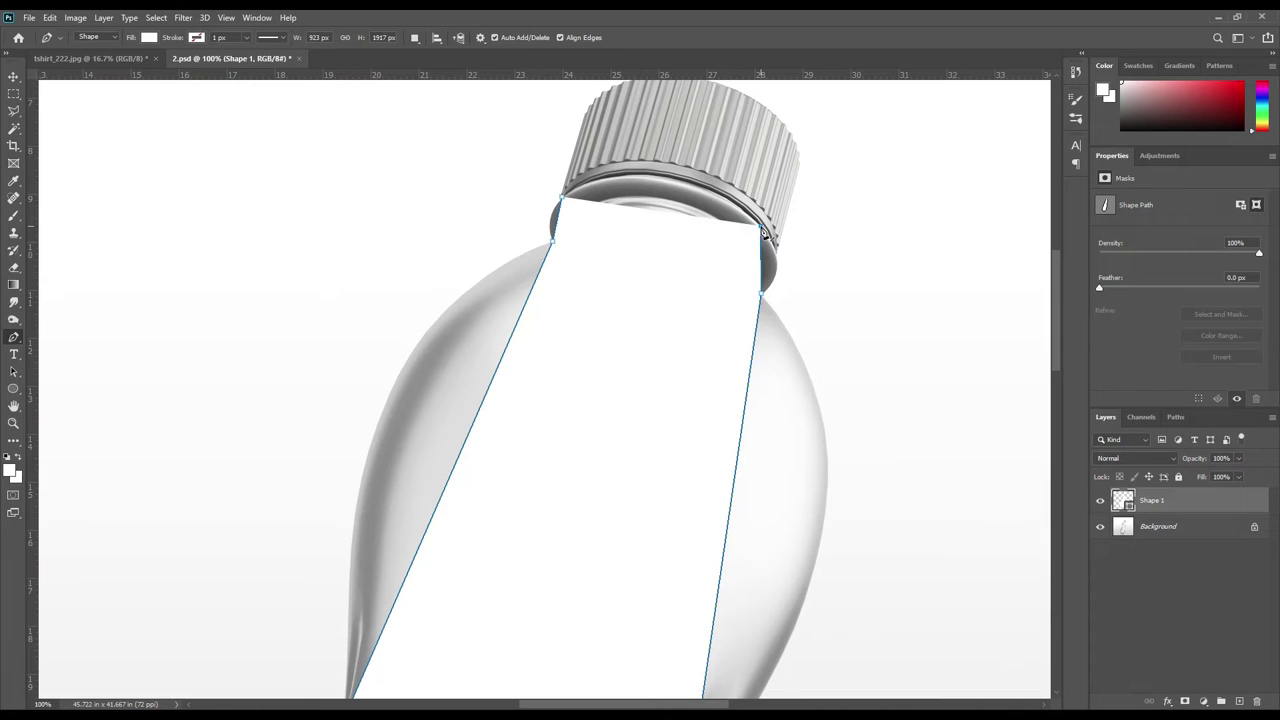
click(564, 197)
Step: Make Shape 1 fully transparent at 0% opacity, leaving only its outline
drag(1200, 459, 1084, 456)
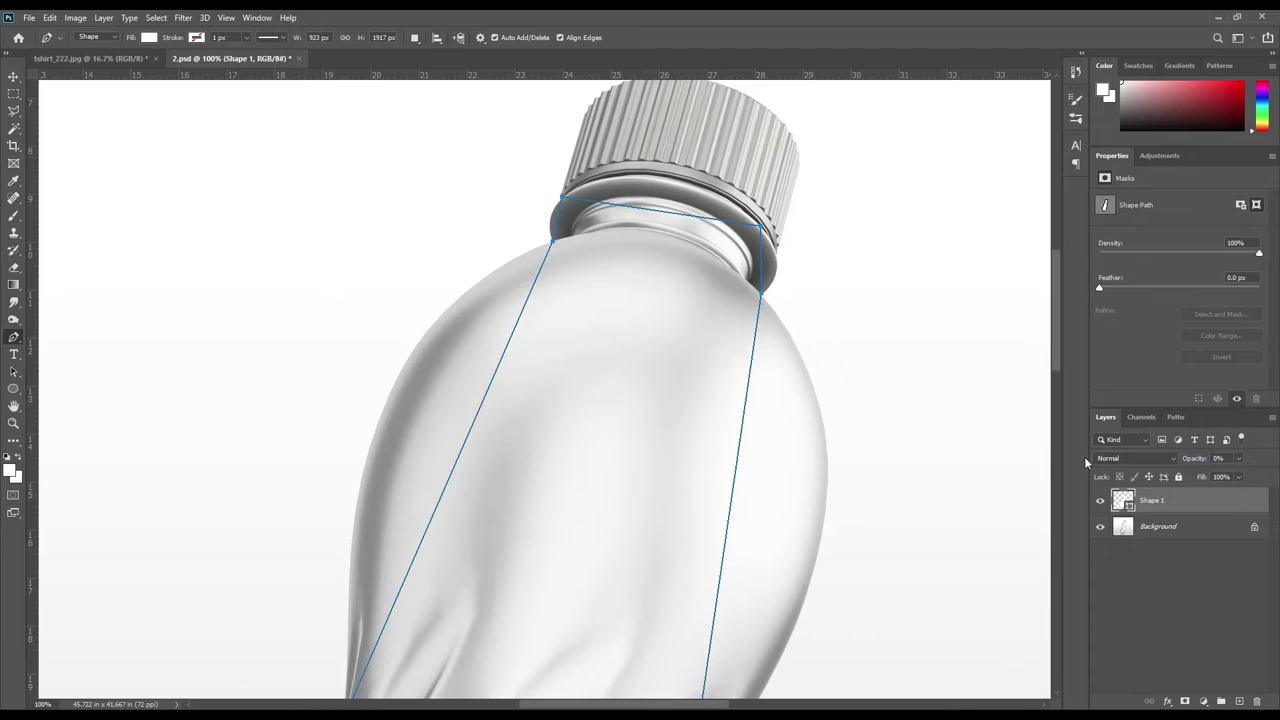
right_click(13, 341)
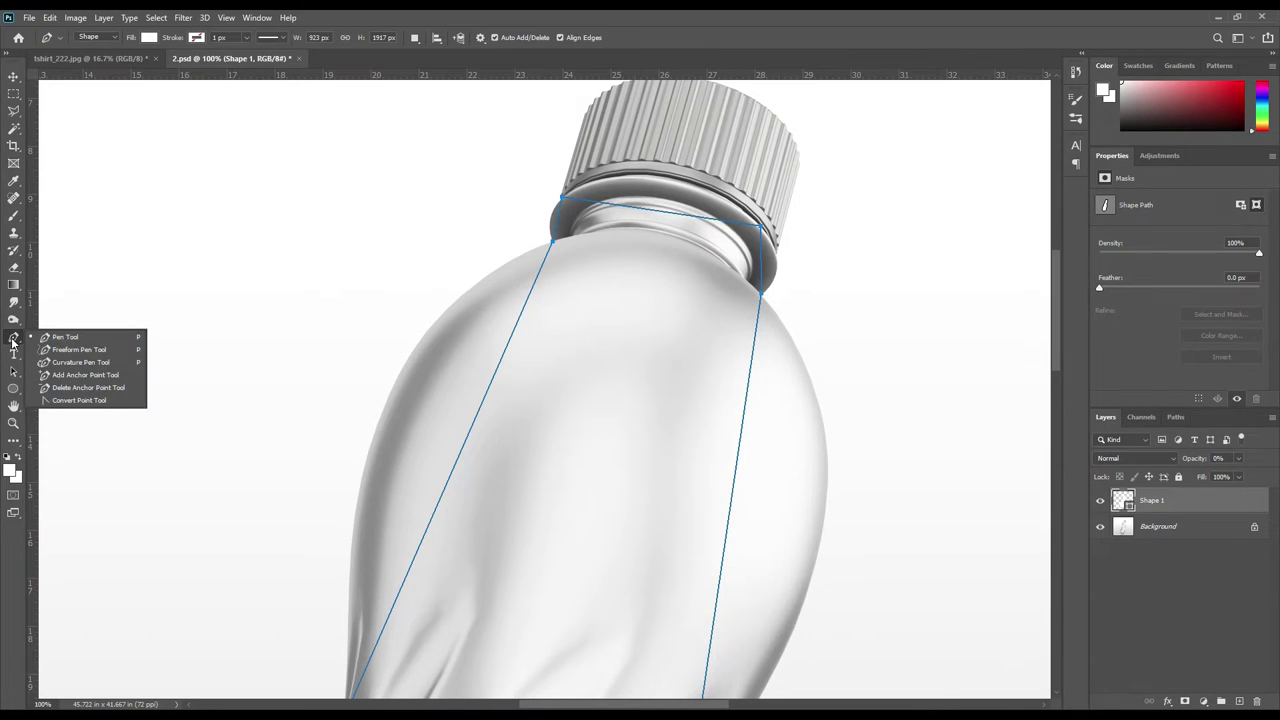
click(80, 376)
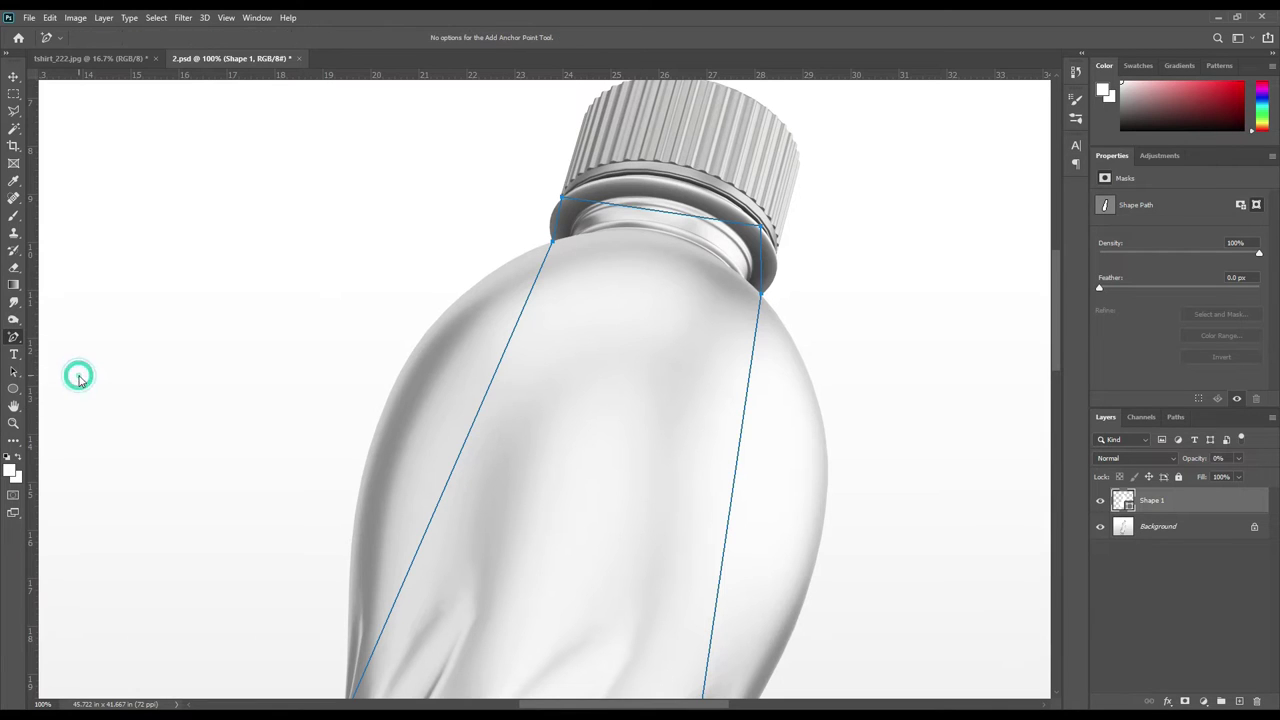
Step: Add and drag anchors so the top edge curves around the cap ring
click(559, 218)
drag(560, 219, 550, 215)
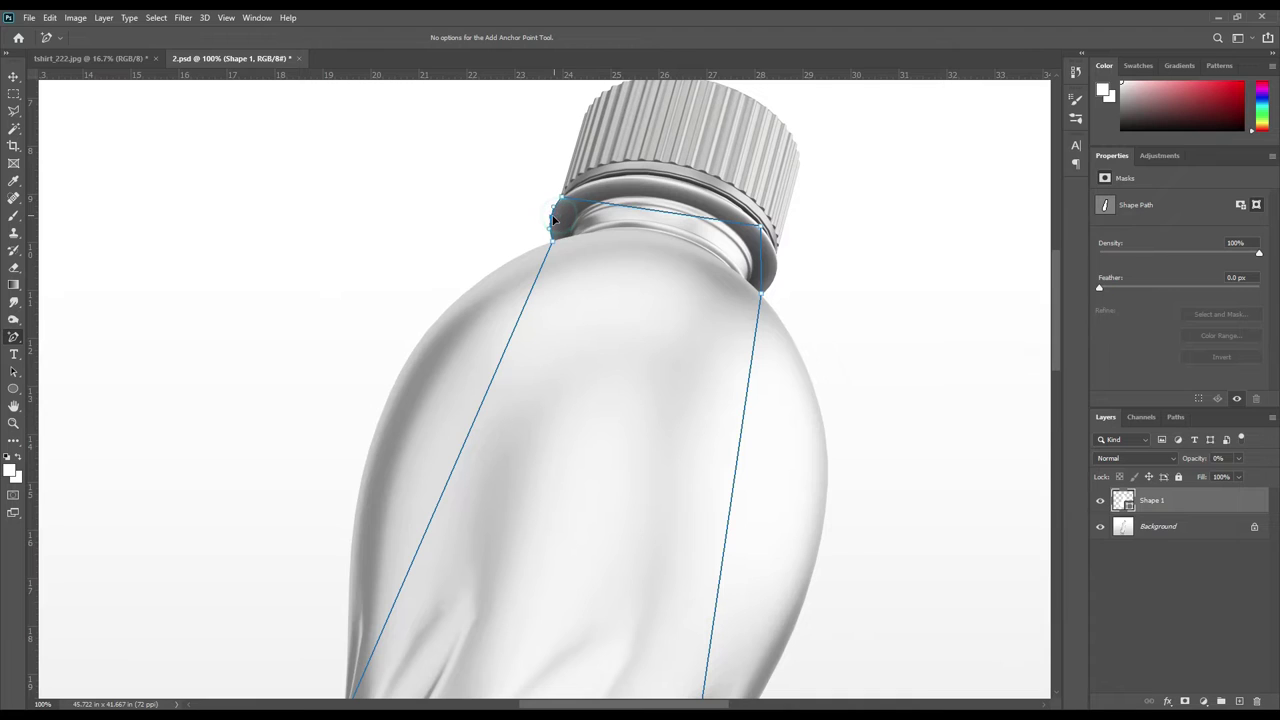
drag(677, 217, 669, 182)
drag(768, 255, 779, 264)
Step: Bend the outline's left edge outward along the bottle shoulder
click(472, 423)
drag(473, 423, 392, 390)
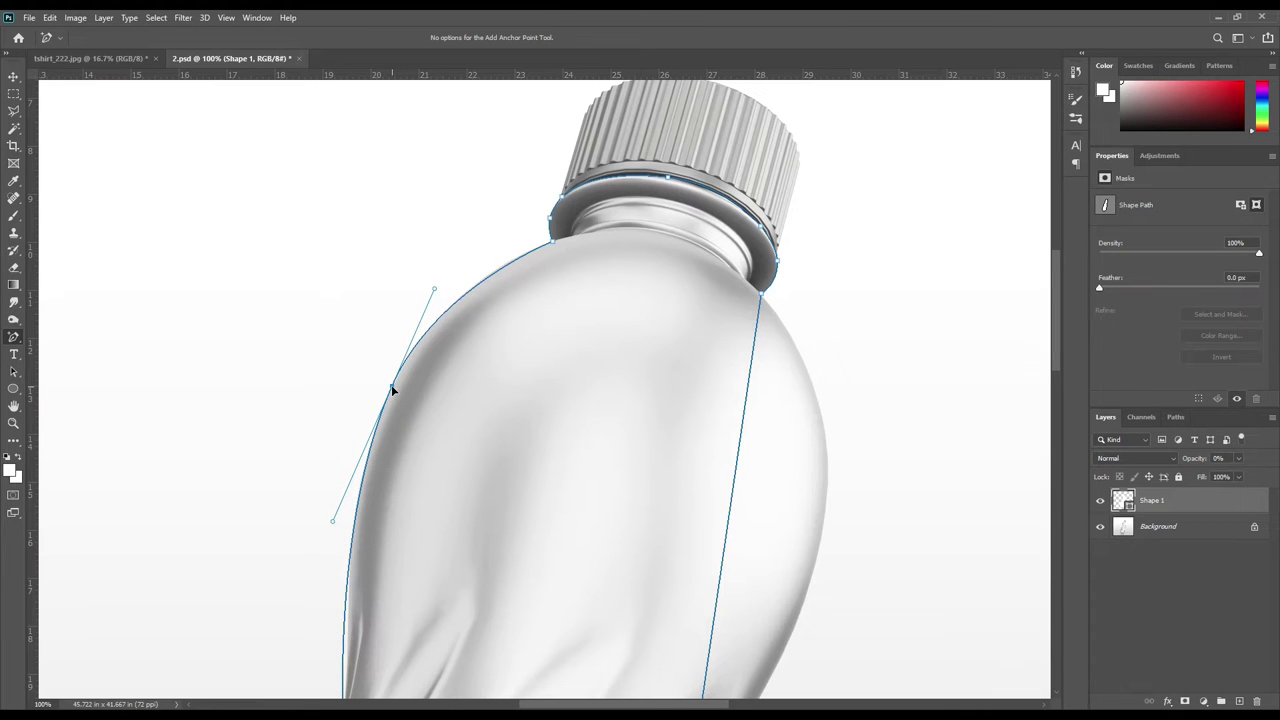
drag(434, 289, 435, 283)
drag(520, 491, 589, 311)
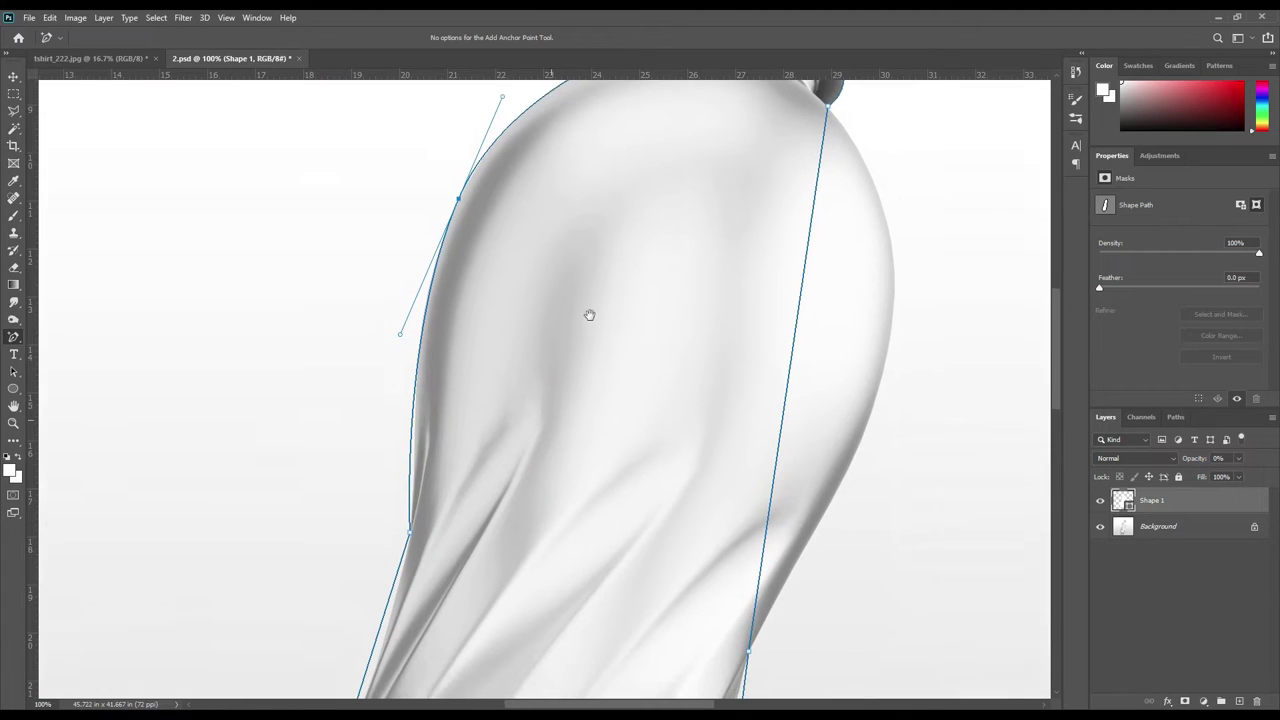
Step: Add curved points lower down so the left edge follows the wrinkled side
click(418, 444)
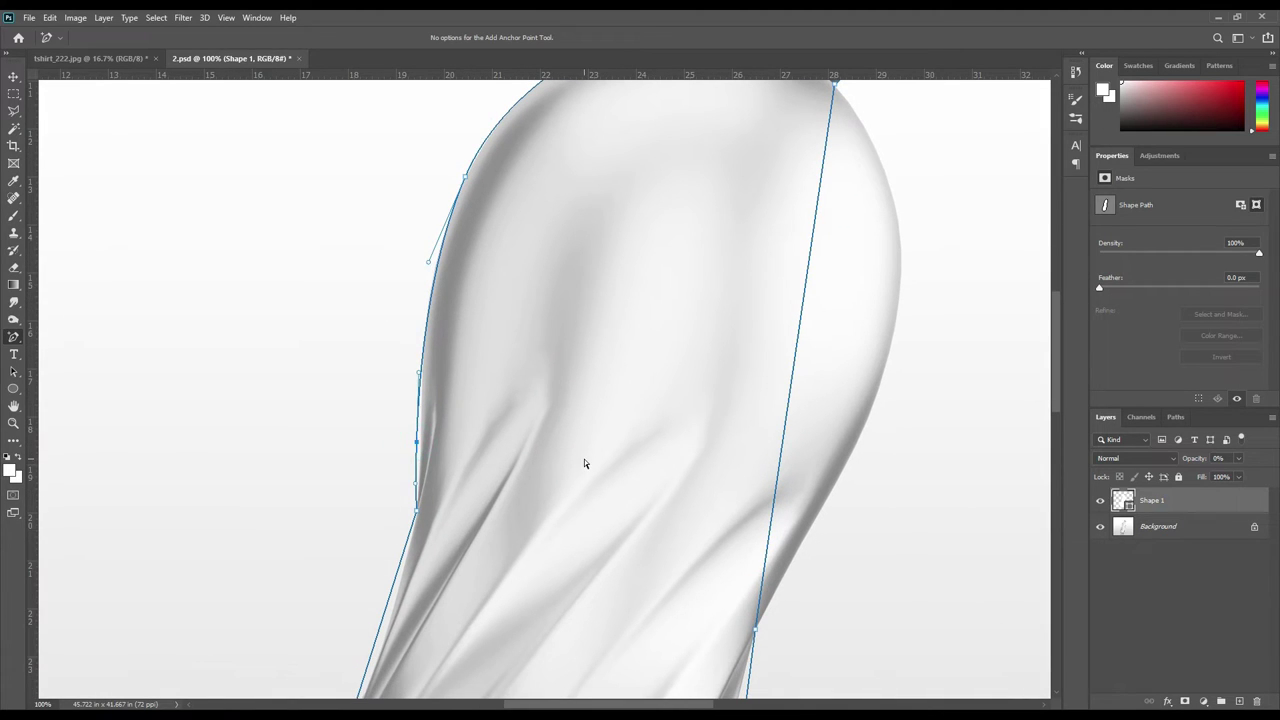
key(Right)
key(Right)
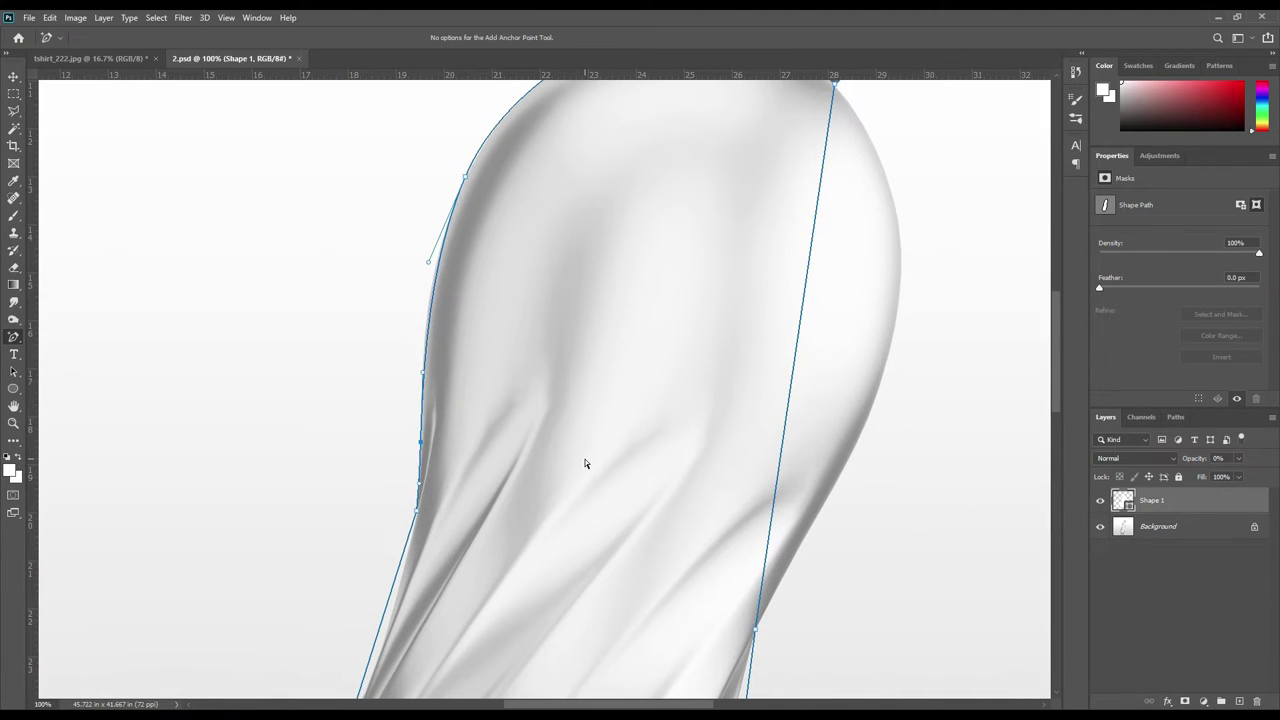
drag(428, 264, 423, 270)
scroll(577, 376, up, 2)
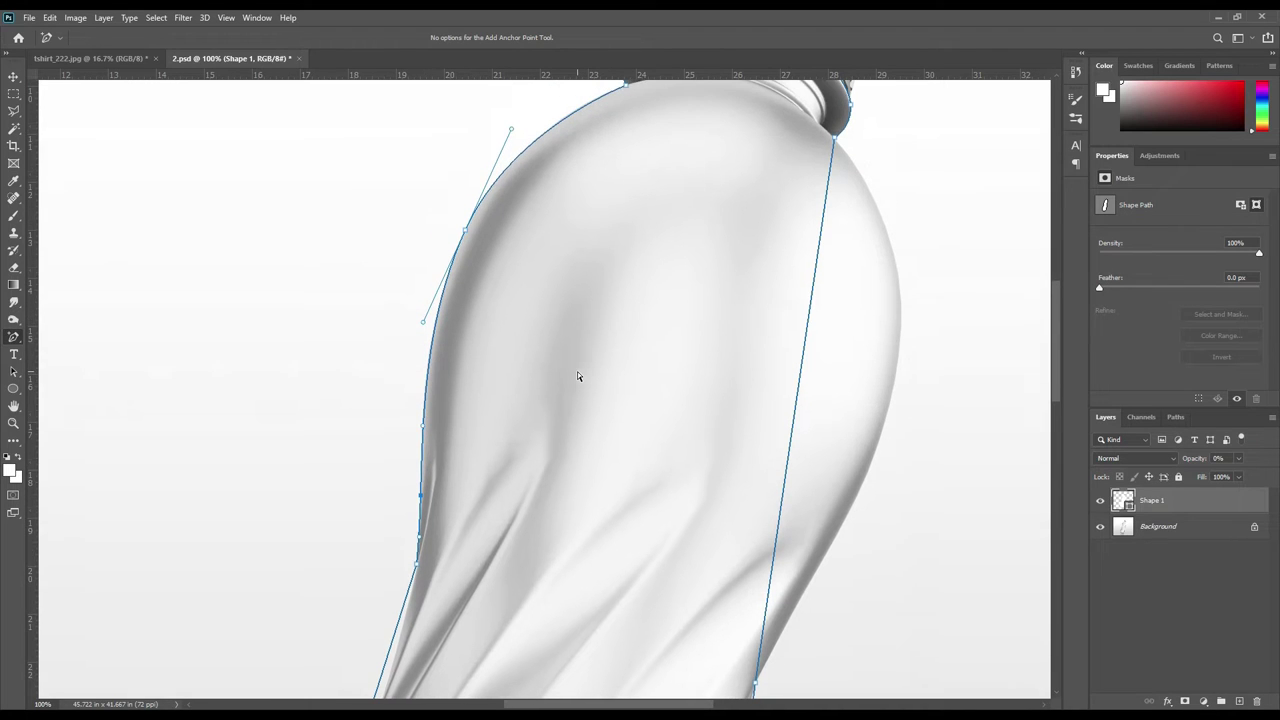
scroll(577, 373, down, 2)
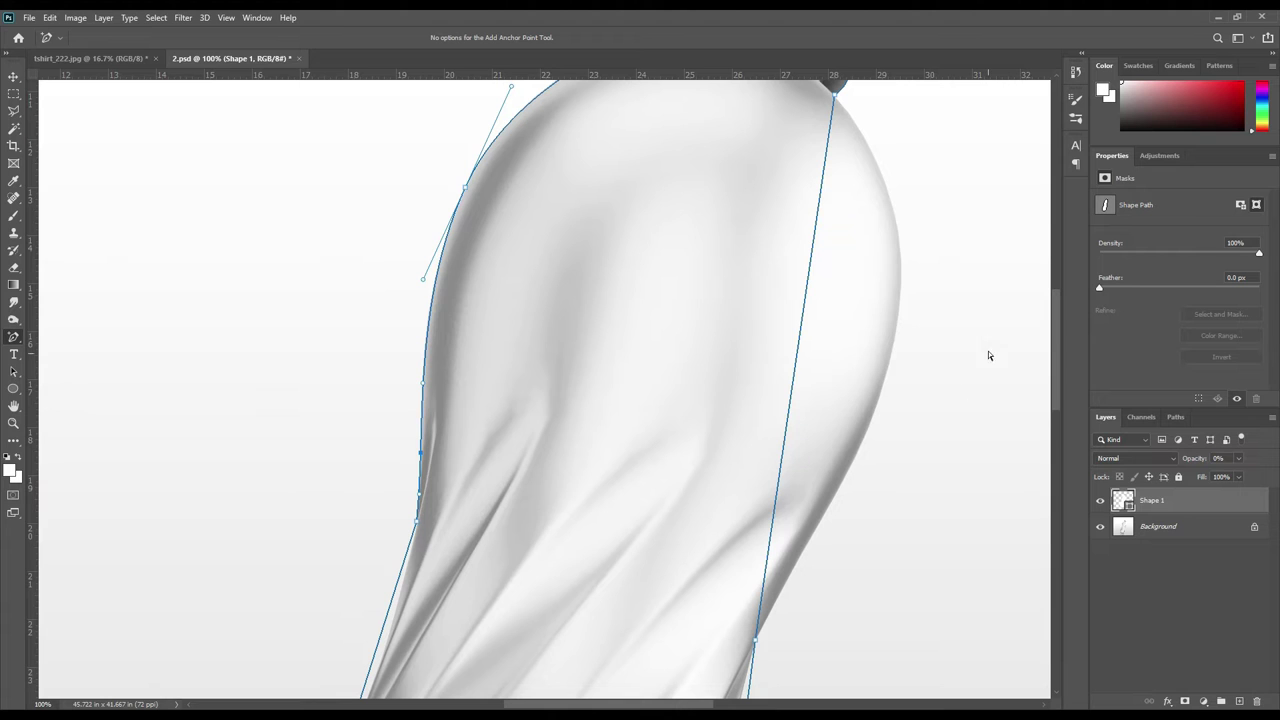
drag(1052, 360, 1052, 425)
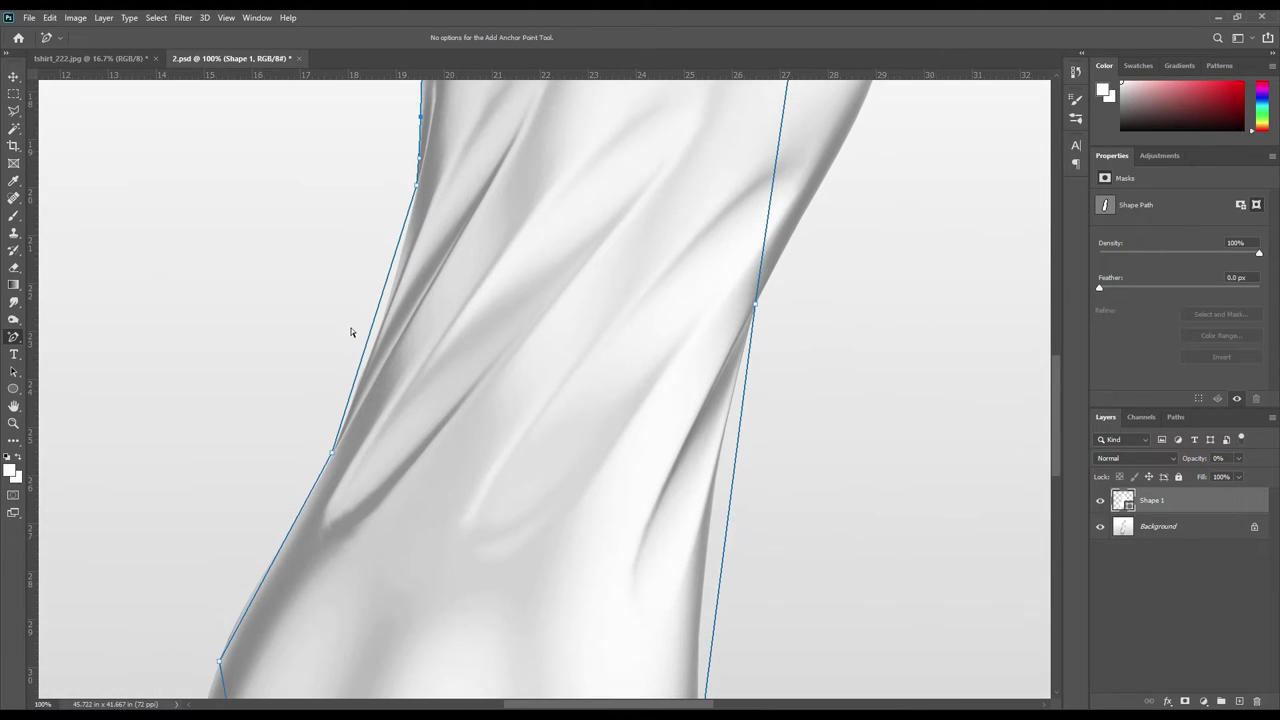
drag(379, 315, 384, 318)
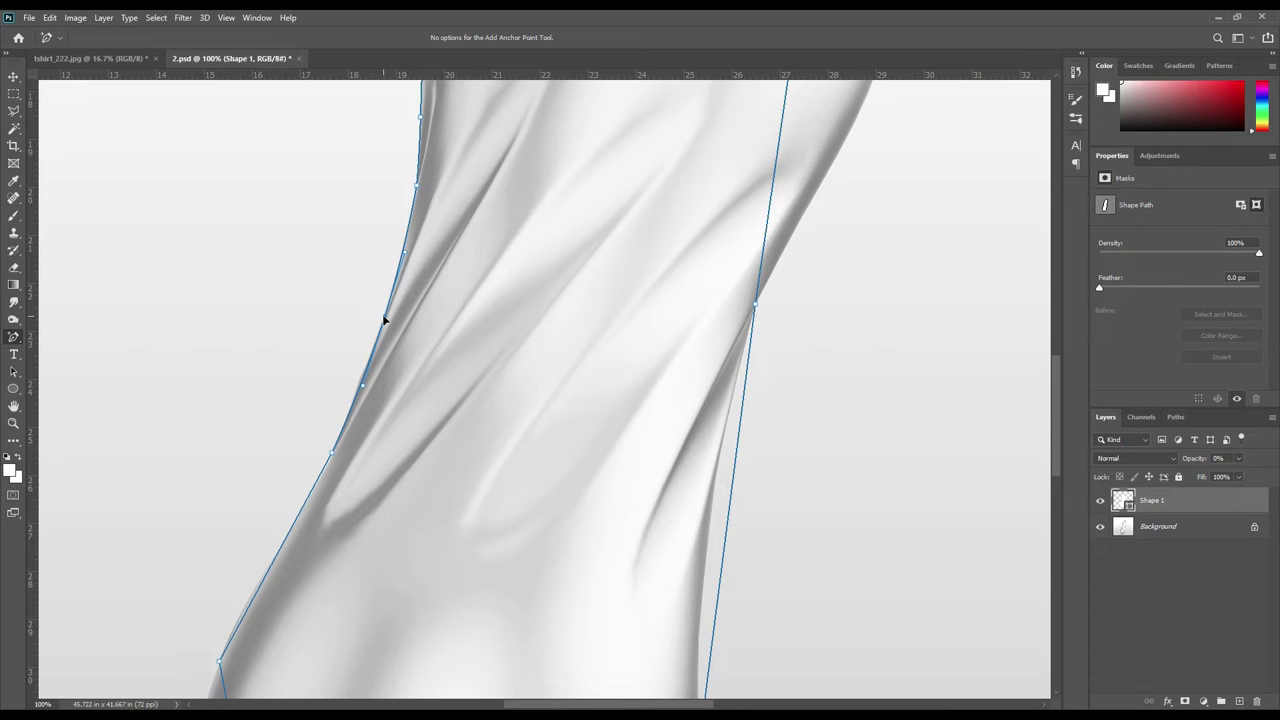
drag(361, 385, 368, 356)
key(ctrl+z)
Step: Add points on the lower left edge and curve it around the base
drag(370, 561, 527, 379)
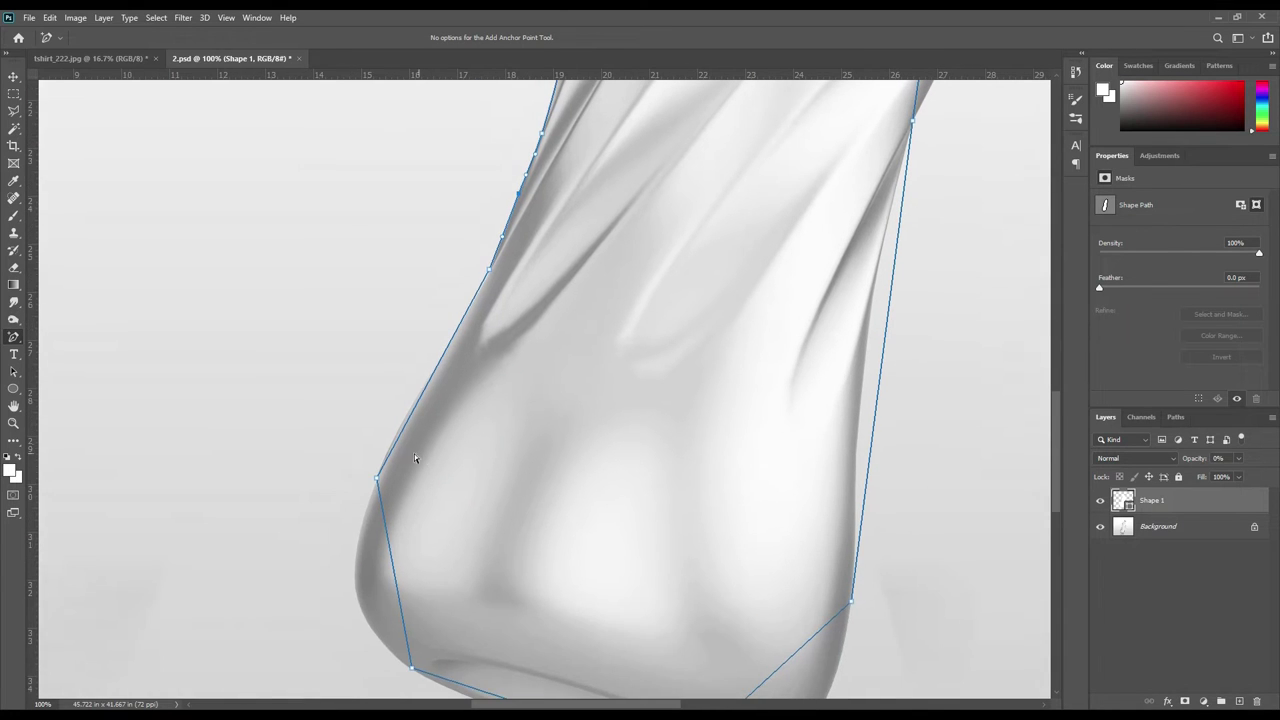
click(407, 420)
click(463, 320)
drag(397, 586, 356, 593)
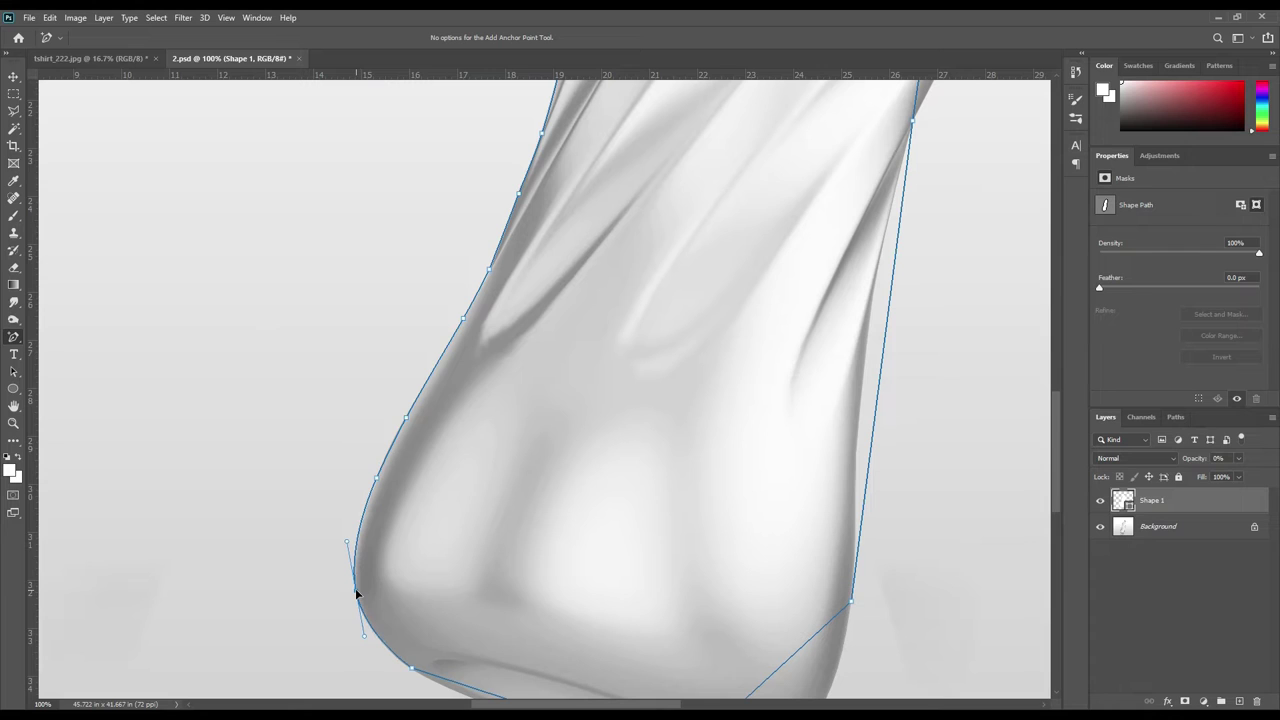
Step: Curve the outline's bottom edge and lower-right corner along the bottle base
drag(559, 600, 544, 412)
drag(521, 520, 517, 523)
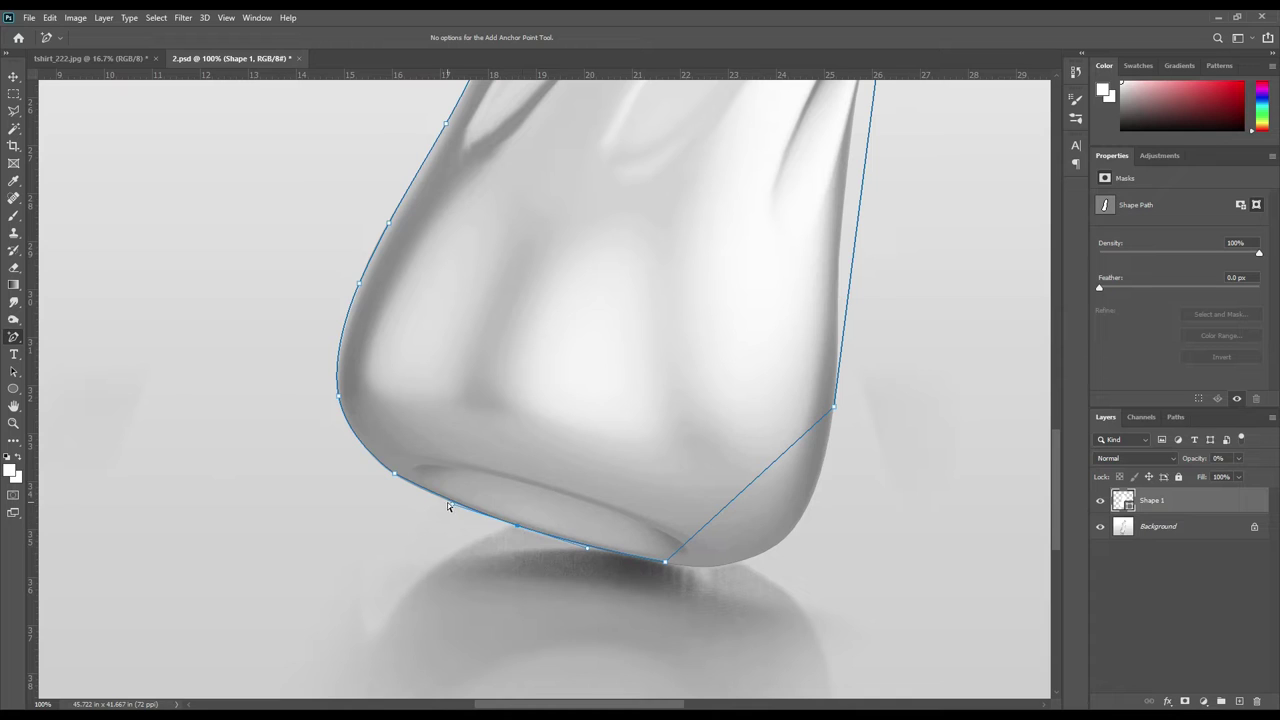
drag(450, 503, 443, 506)
drag(587, 547, 599, 550)
drag(748, 486, 786, 541)
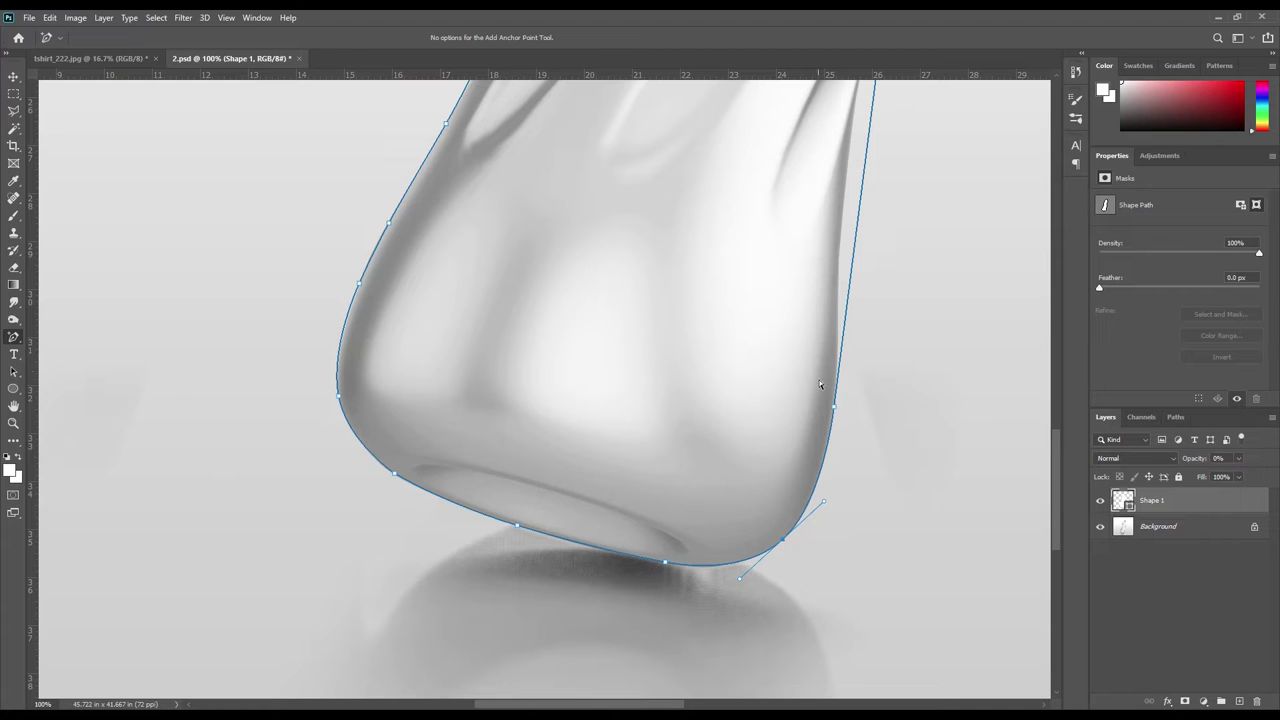
Step: Pull the straight right edge outward to follow the bottle's lower side
drag(918, 289, 817, 434)
click(762, 312)
drag(760, 314, 742, 316)
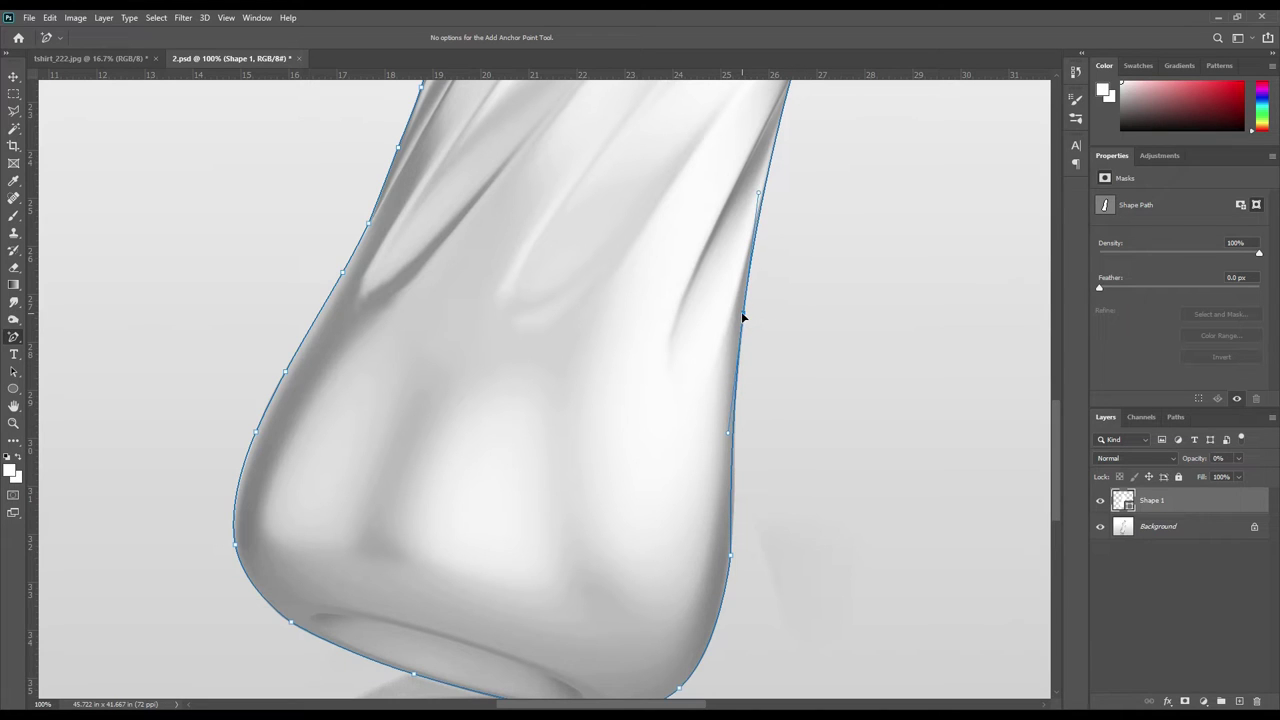
Step: Add points on the right edge and pull it out along the shoulder
click(735, 483)
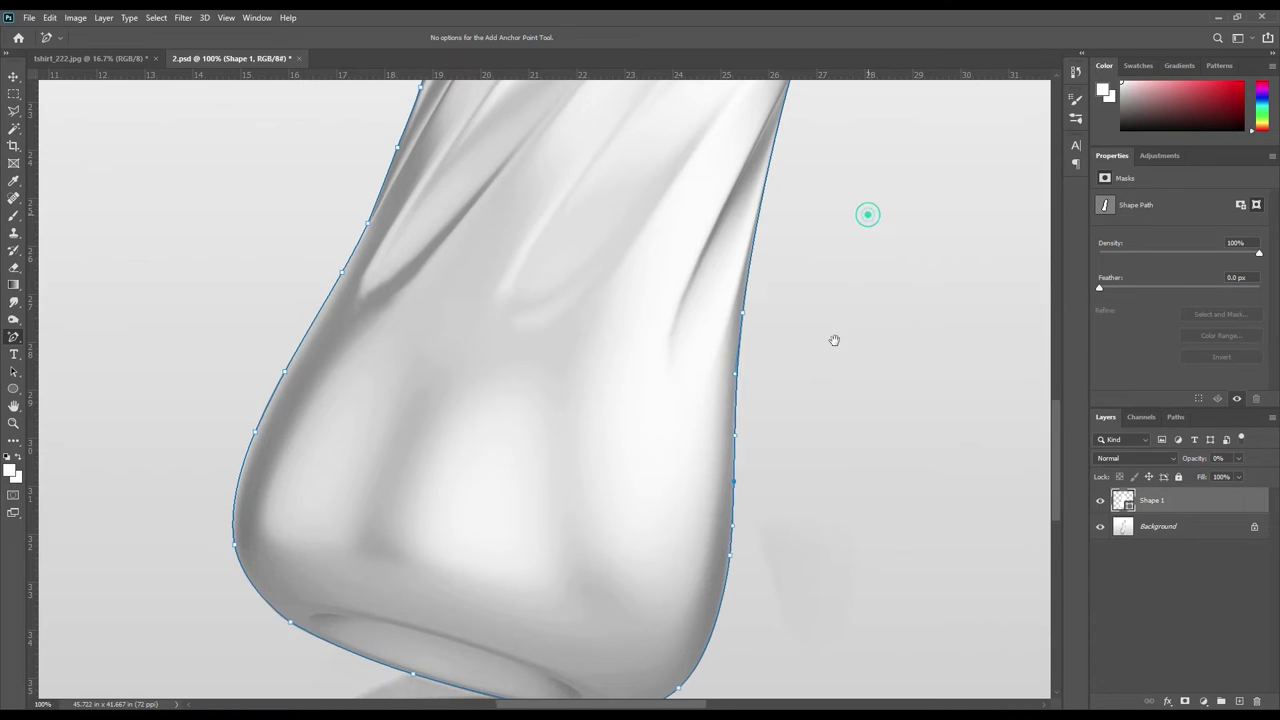
drag(866, 214, 800, 551)
drag(863, 317, 785, 524)
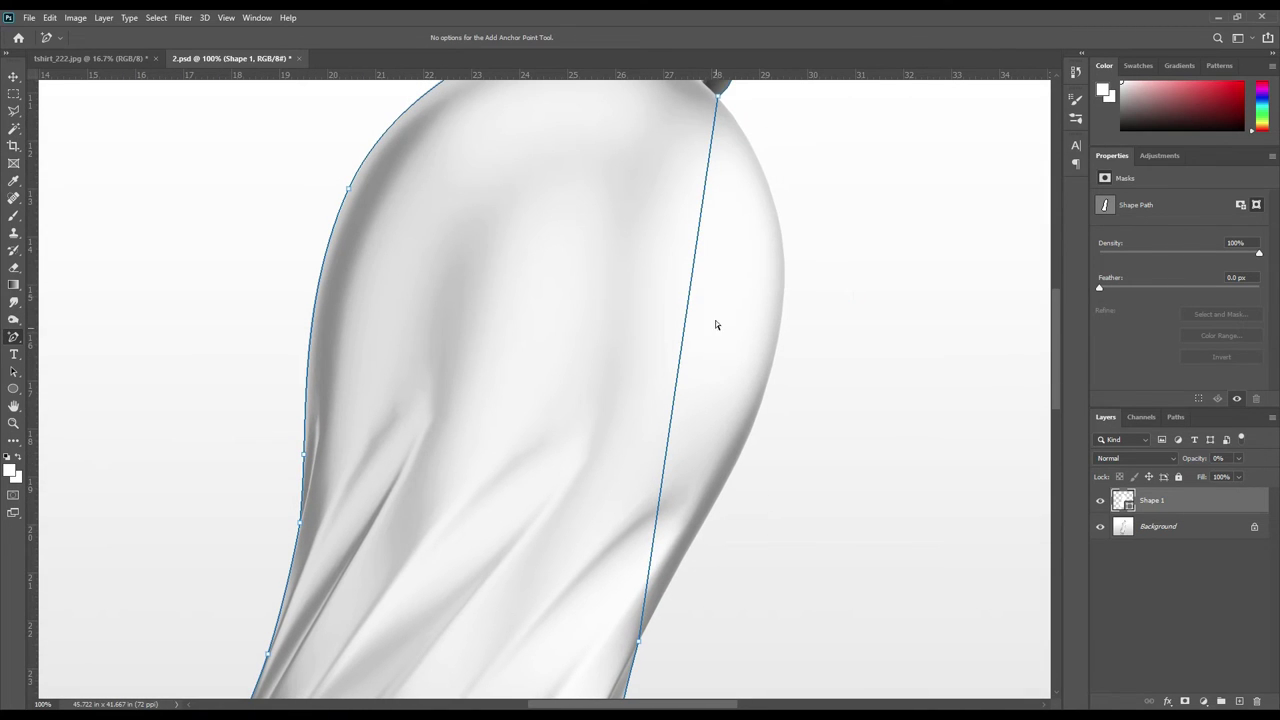
click(689, 296)
drag(689, 296, 785, 304)
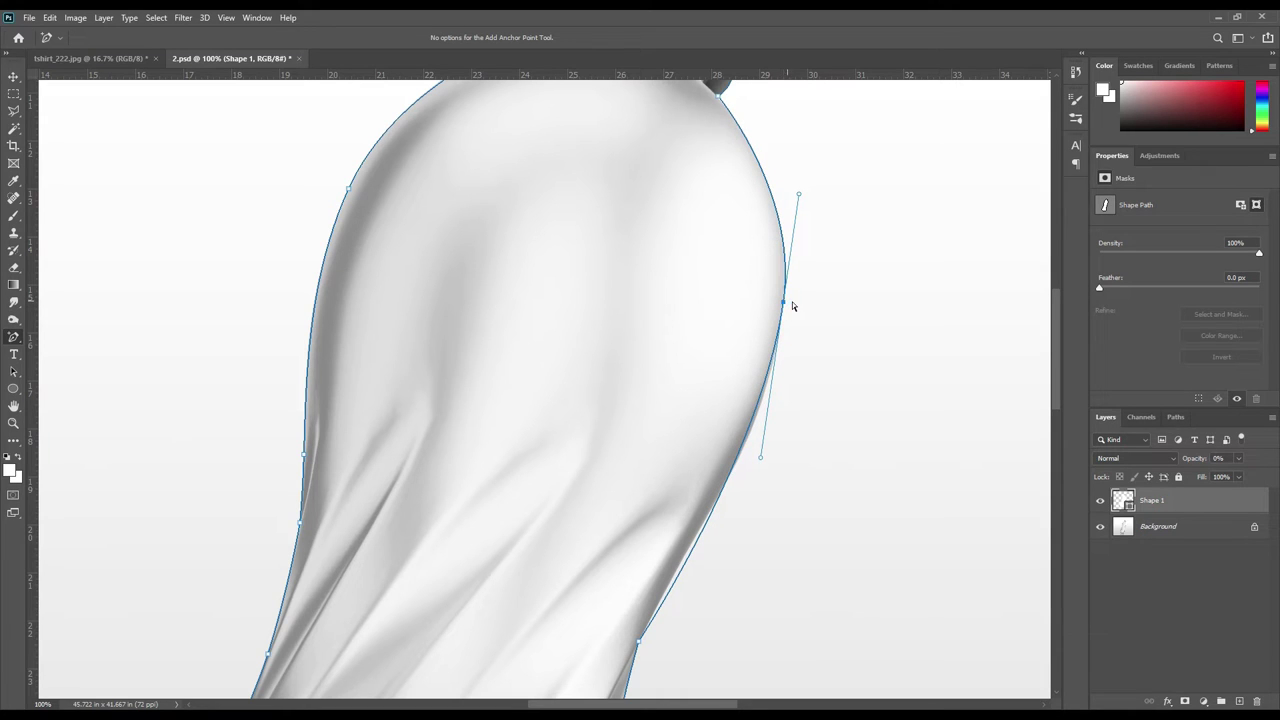
Step: Add more points along the lower right curve toward the bottle's waist
click(762, 396)
click(697, 537)
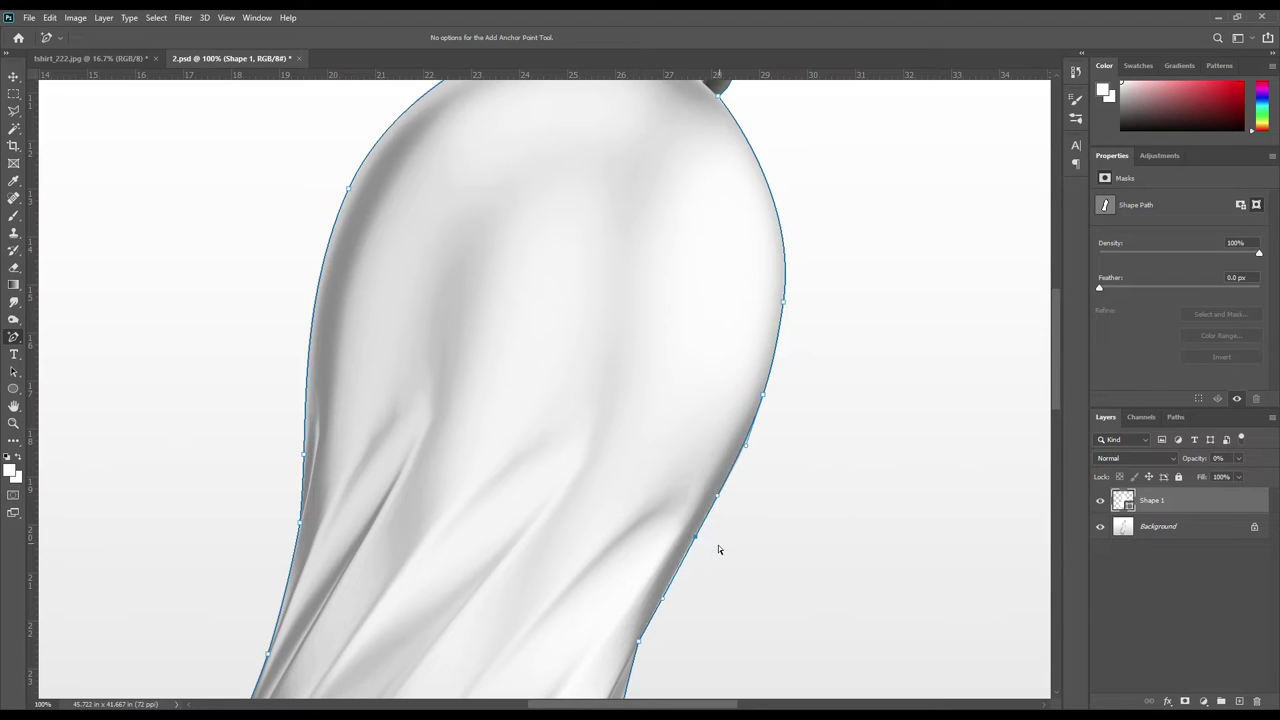
drag(694, 539, 690, 548)
click(714, 504)
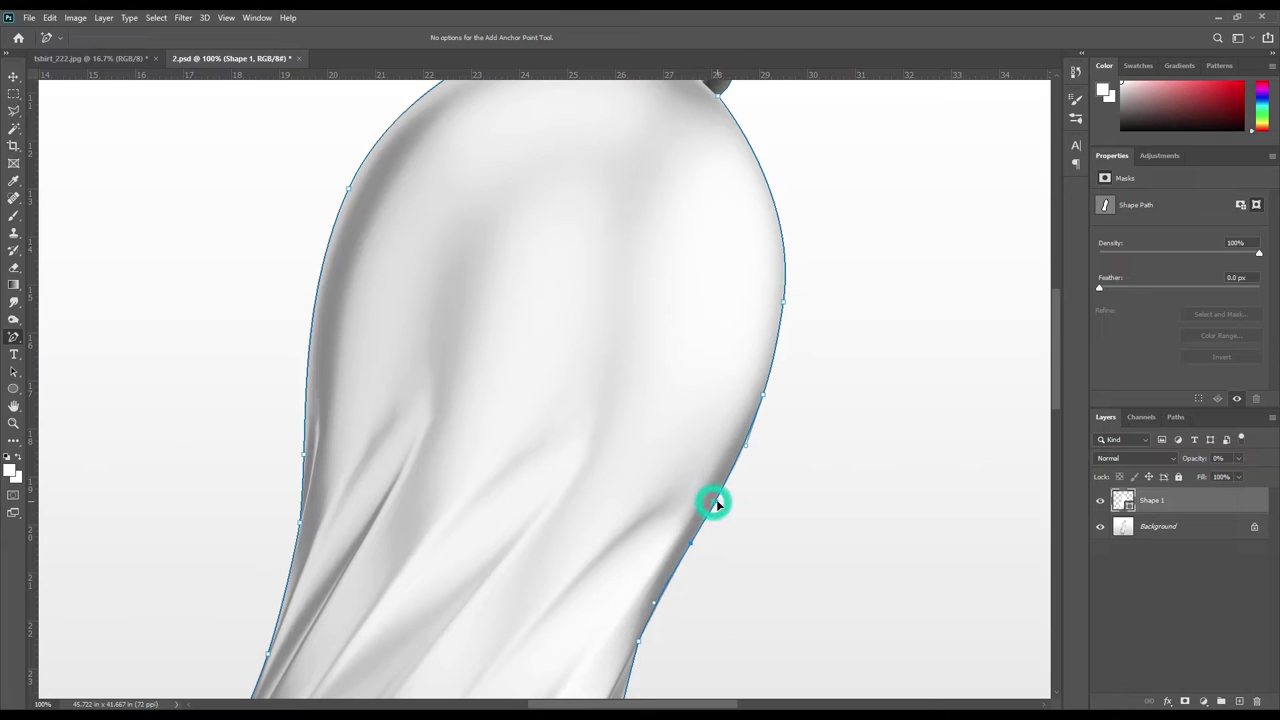
click(659, 597)
click(858, 221)
scroll(846, 449, up, 1)
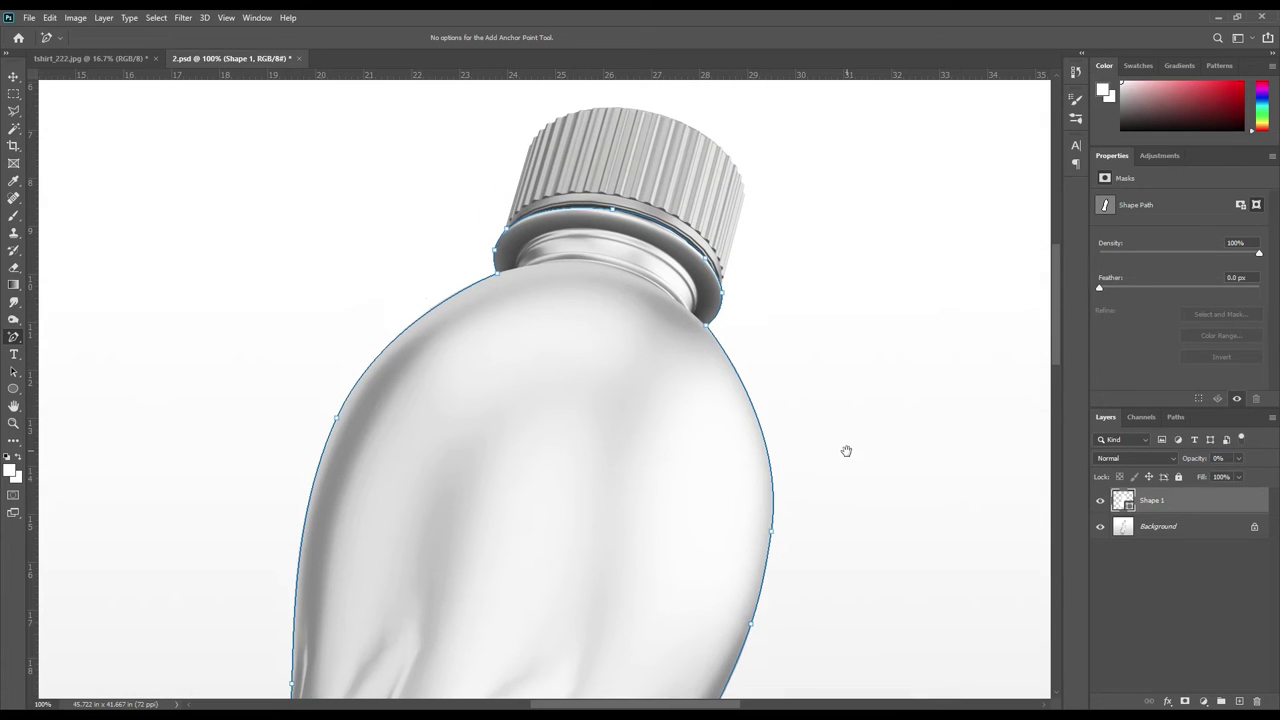
scroll(846, 463, up, 1)
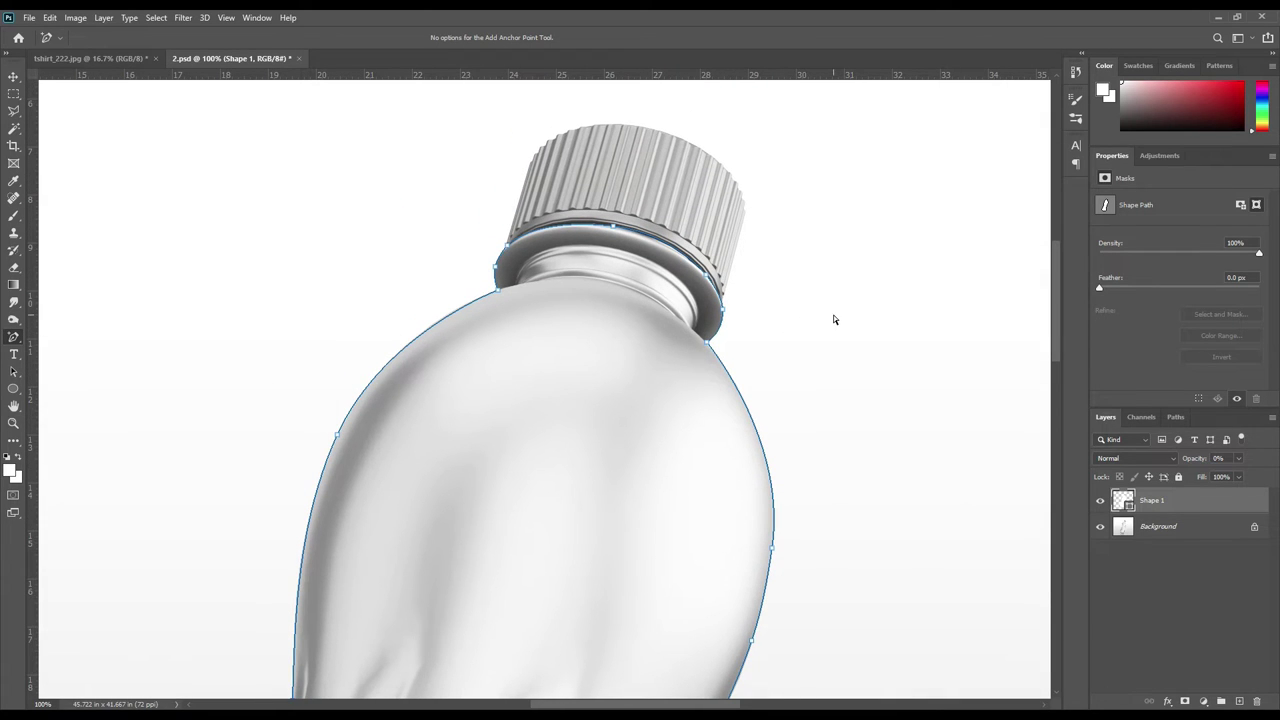
Step: Start a new Shape 2 pen outline on the cap, zoomed in closely
right_click(13, 337)
click(68, 342)
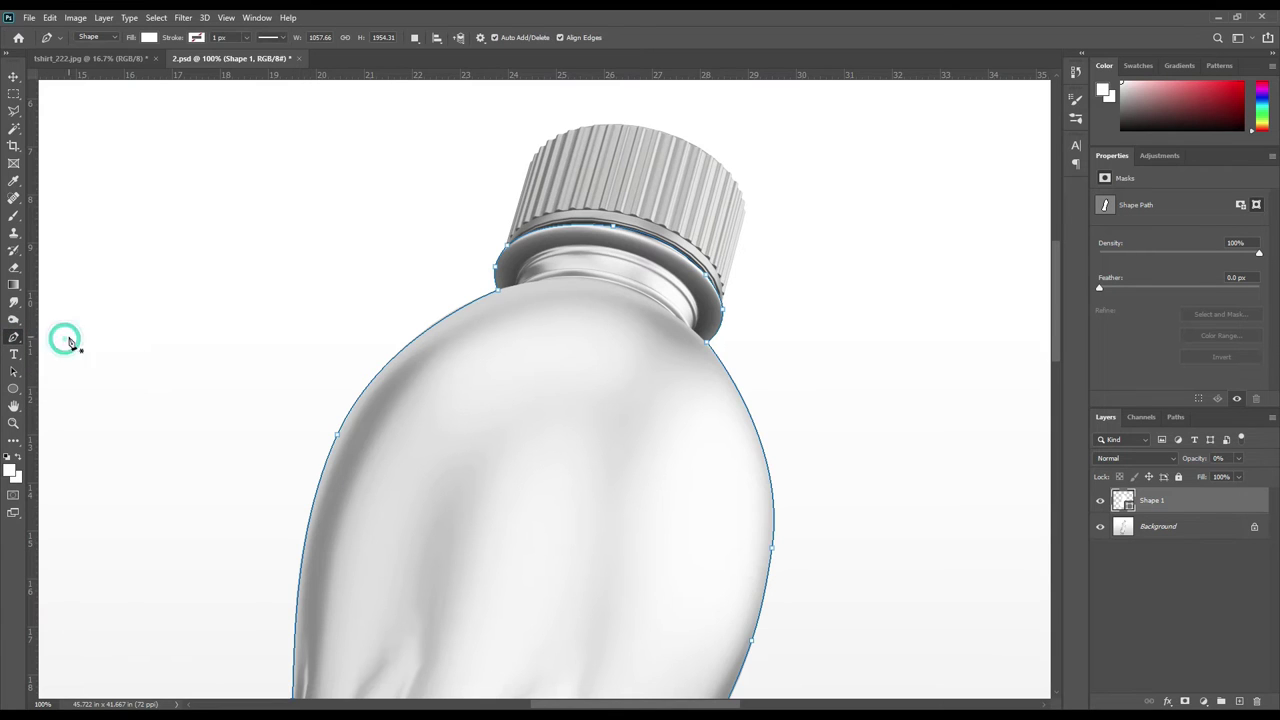
click(532, 160)
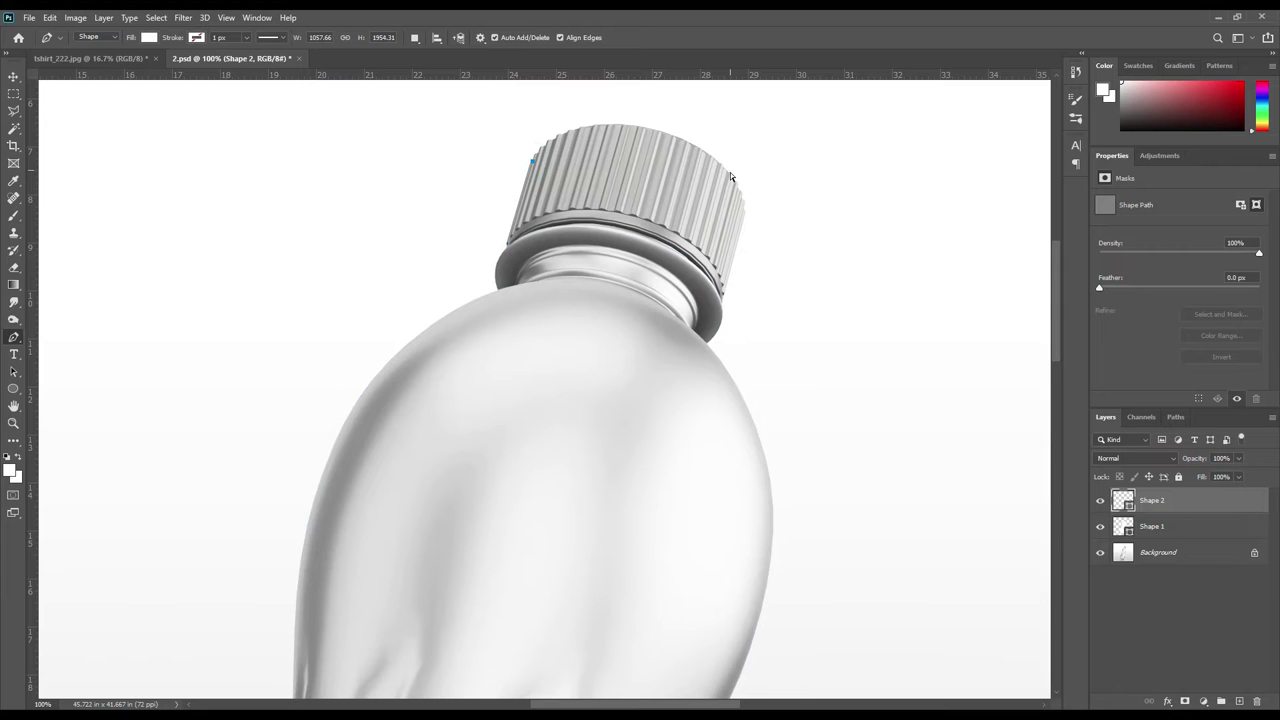
key(ctrl+plus)
key(ctrl+plus)
mouse_move(834, 137)
mouse_down()
mouse_move(685, 390)
mouse_move(749, 434)
mouse_up()
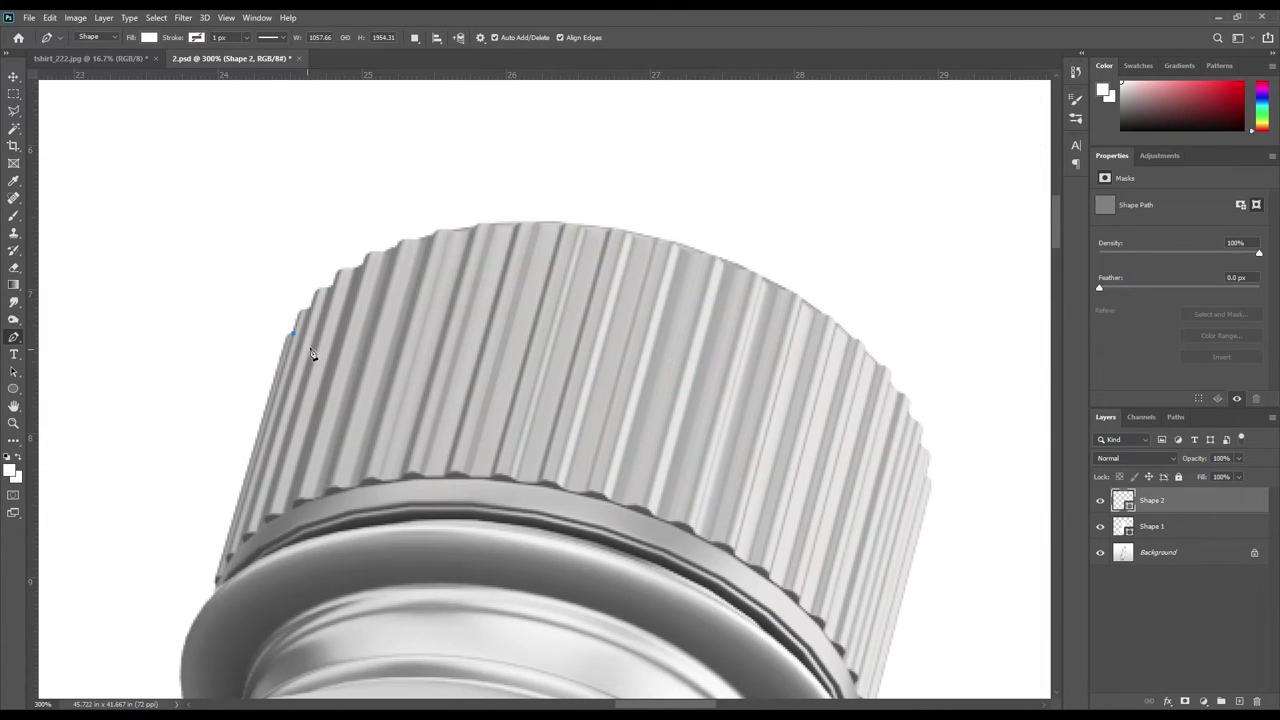
Step: Trace the cap's top-left edge and ridged top with outline points
click(309, 307)
click(332, 285)
drag(359, 266, 376, 262)
click(389, 249)
click(423, 239)
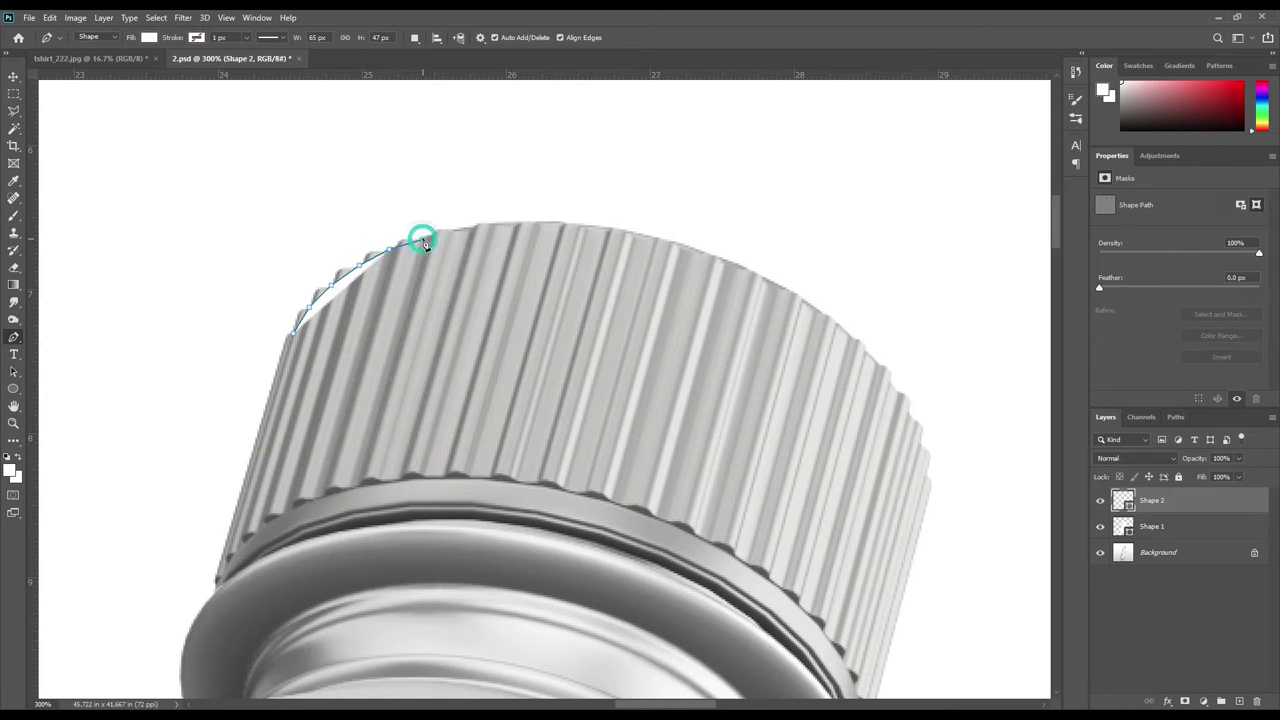
click(453, 229)
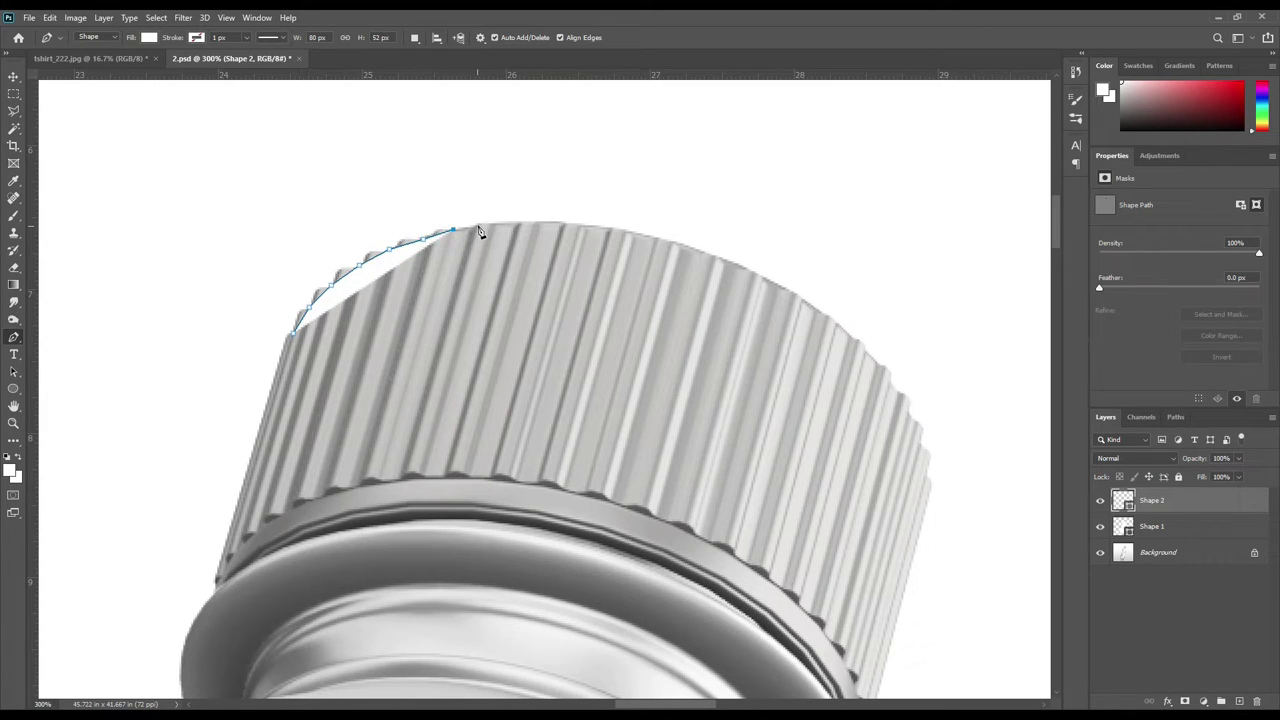
click(481, 226)
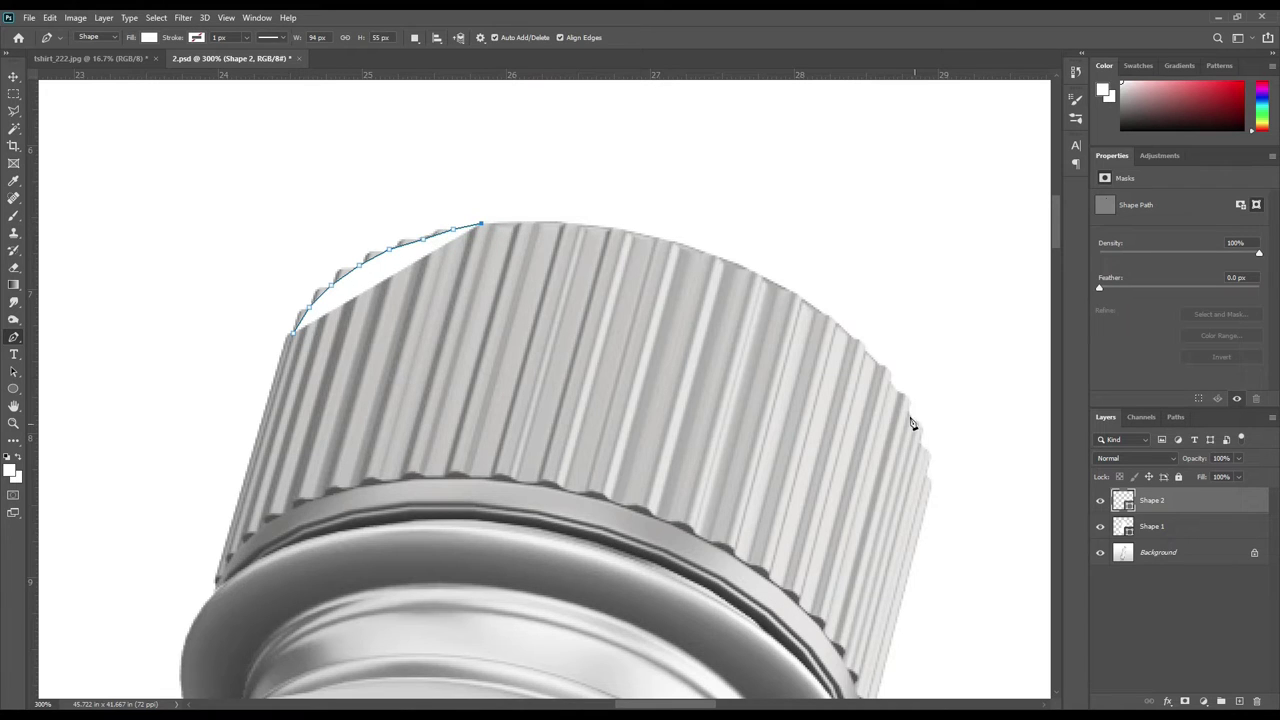
Step: Trace the cap's ridged right side down to its lower-right corner
click(856, 339)
click(864, 348)
click(877, 362)
click(884, 366)
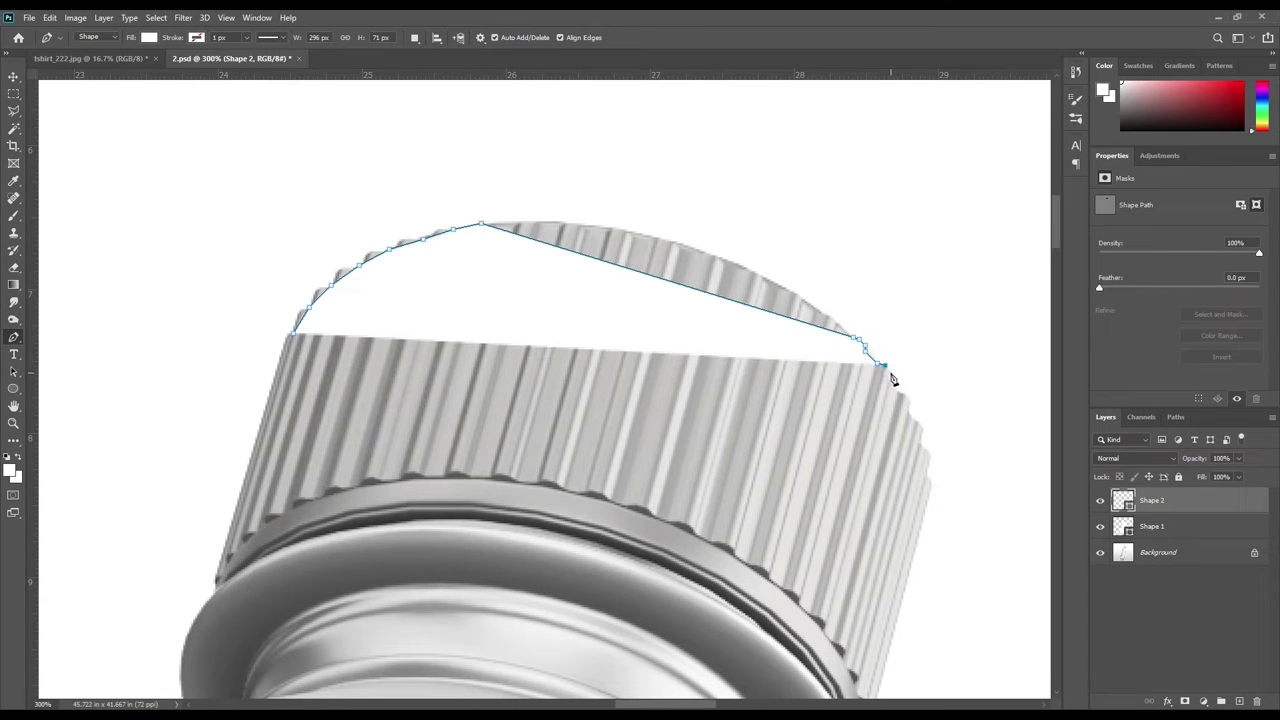
click(890, 380)
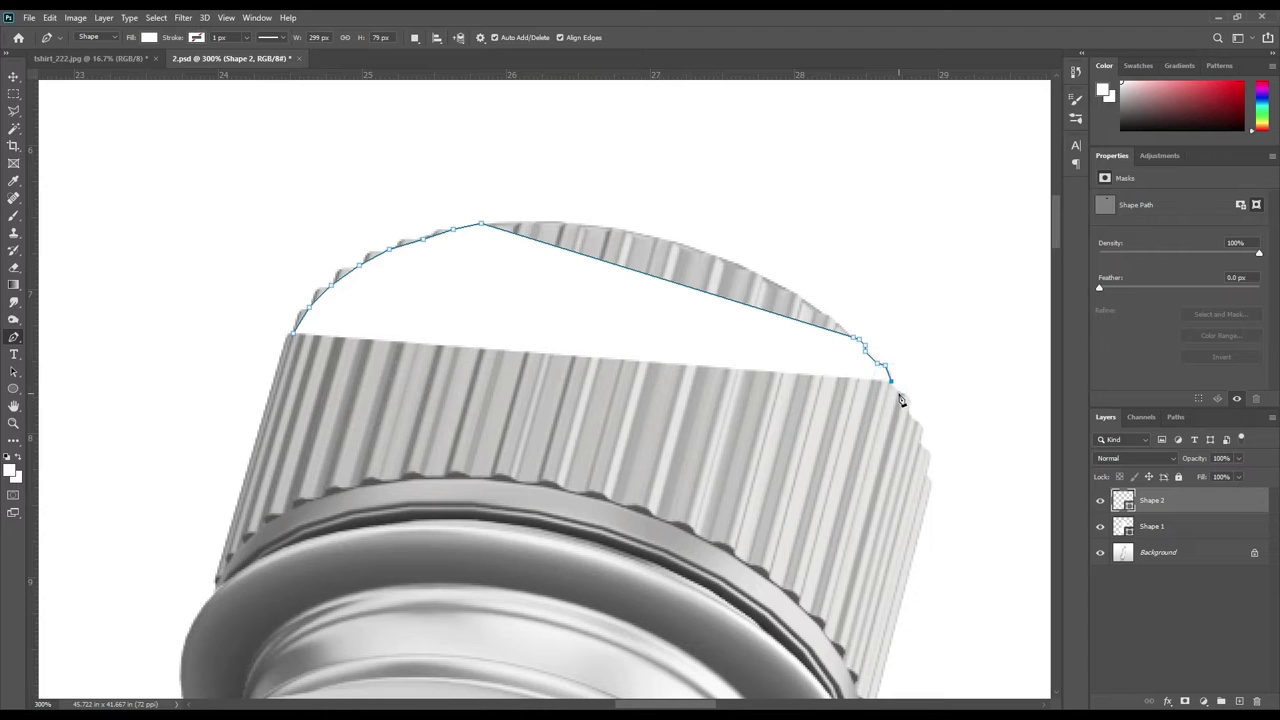
click(898, 394)
click(908, 410)
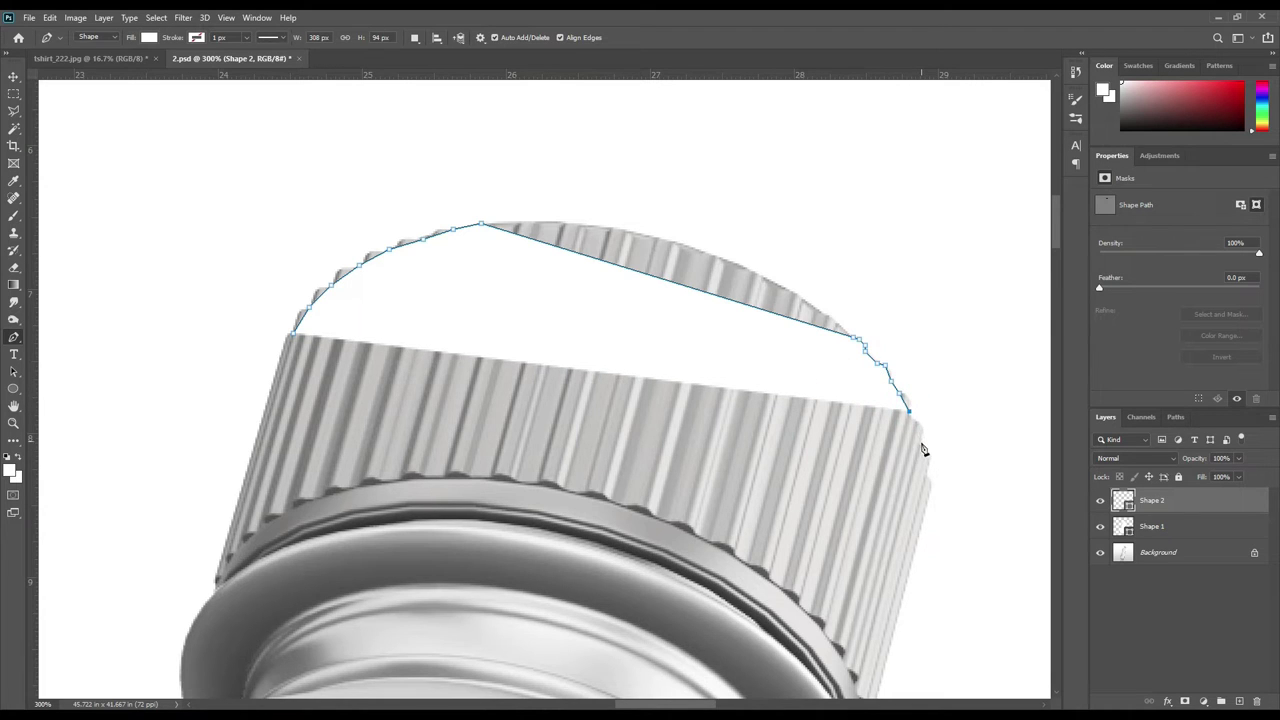
click(918, 440)
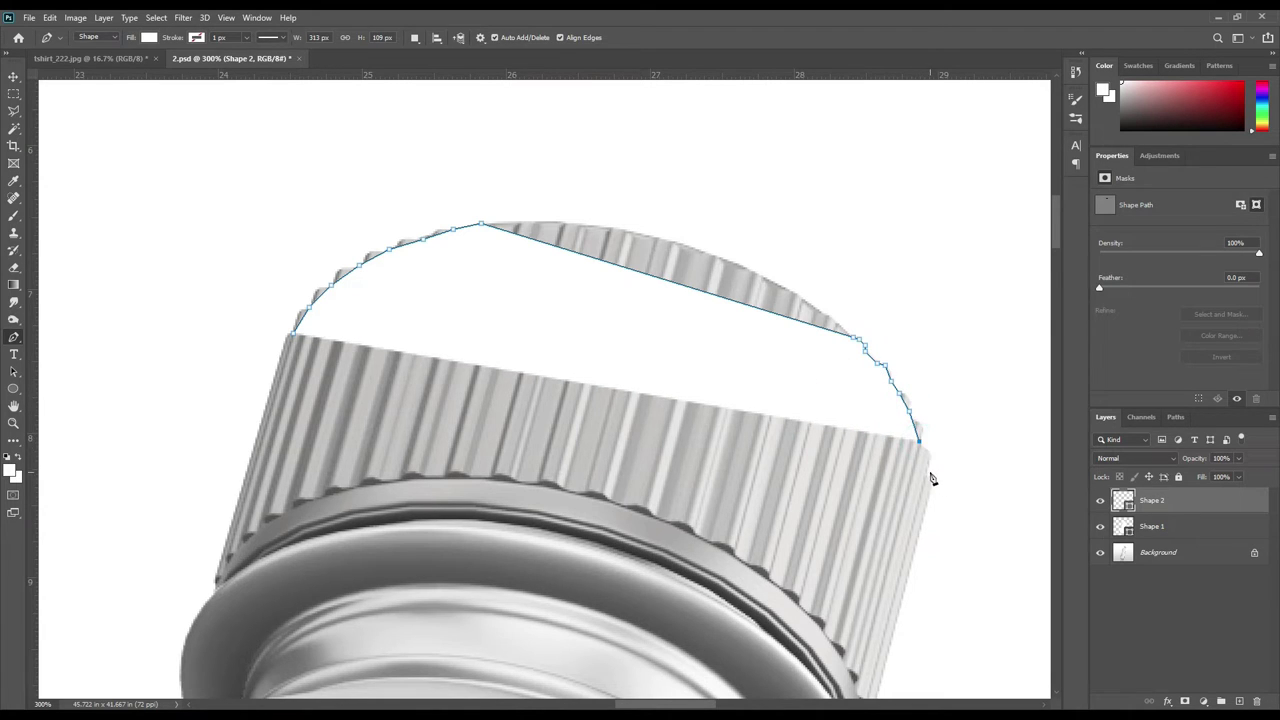
click(924, 473)
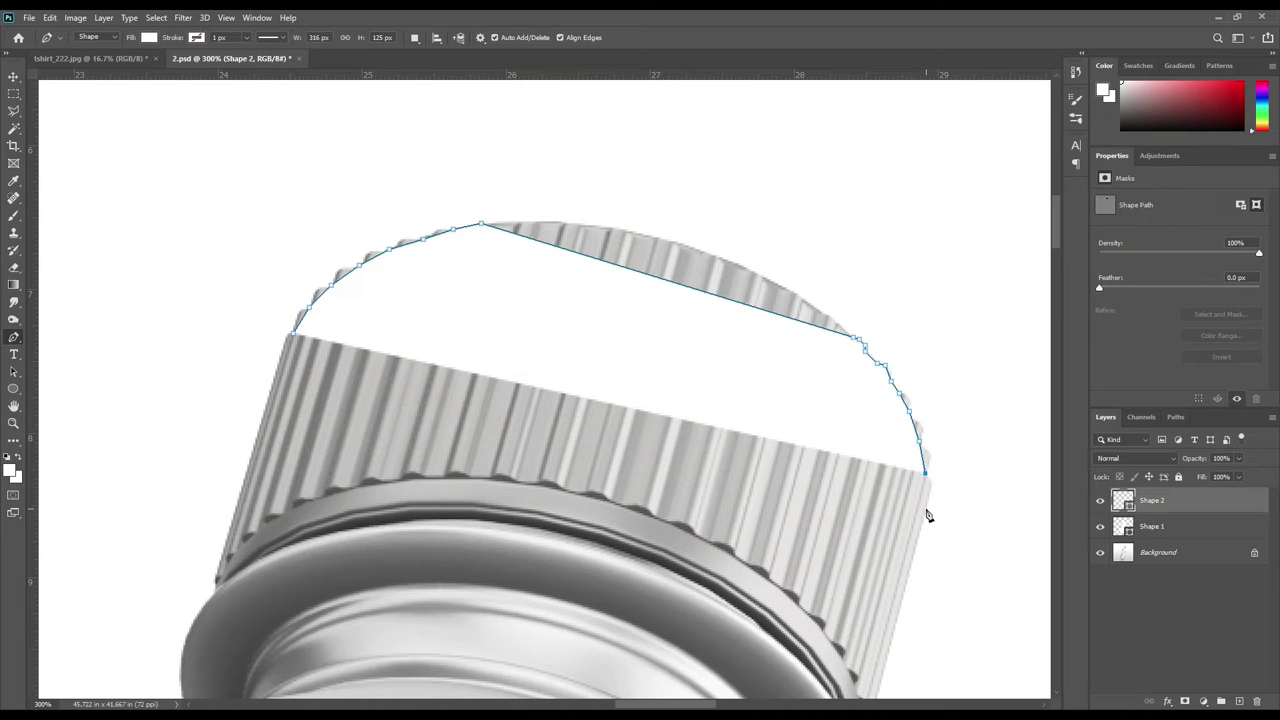
click(926, 503)
Step: Extend the outline down to the neck ring and set Shape 2 opacity to 0%
scroll(914, 631, down, 3)
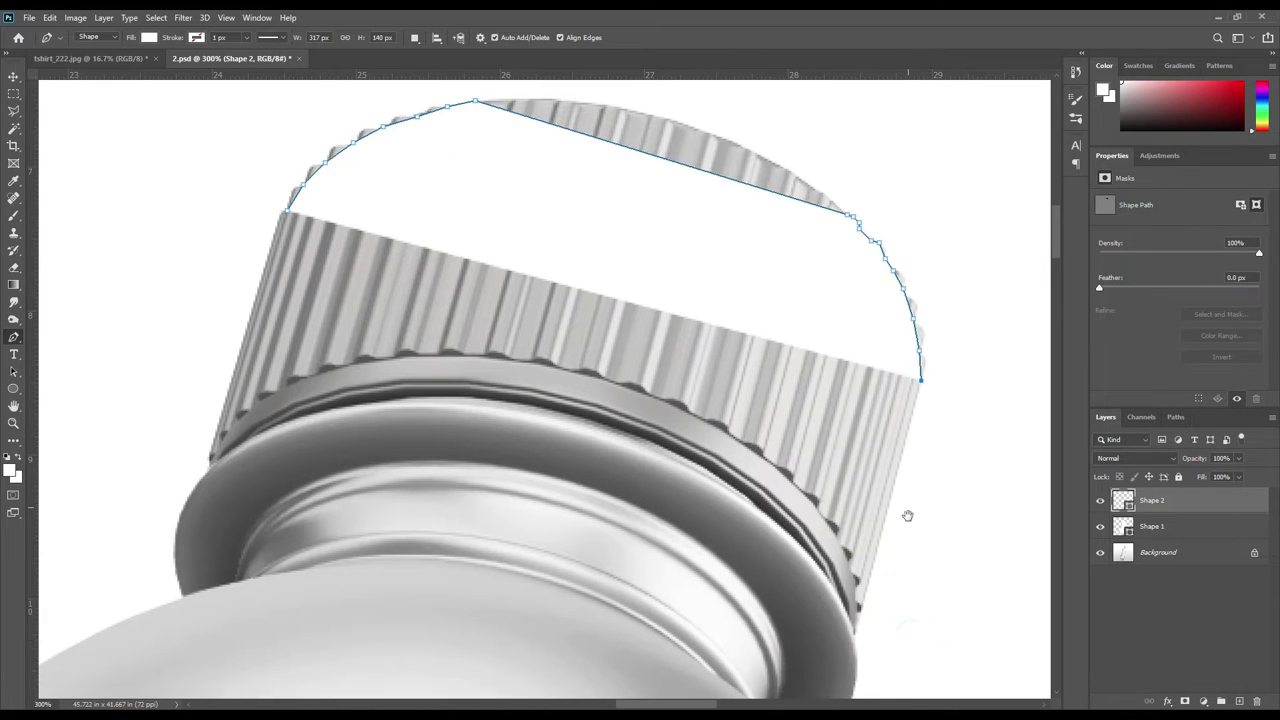
click(857, 640)
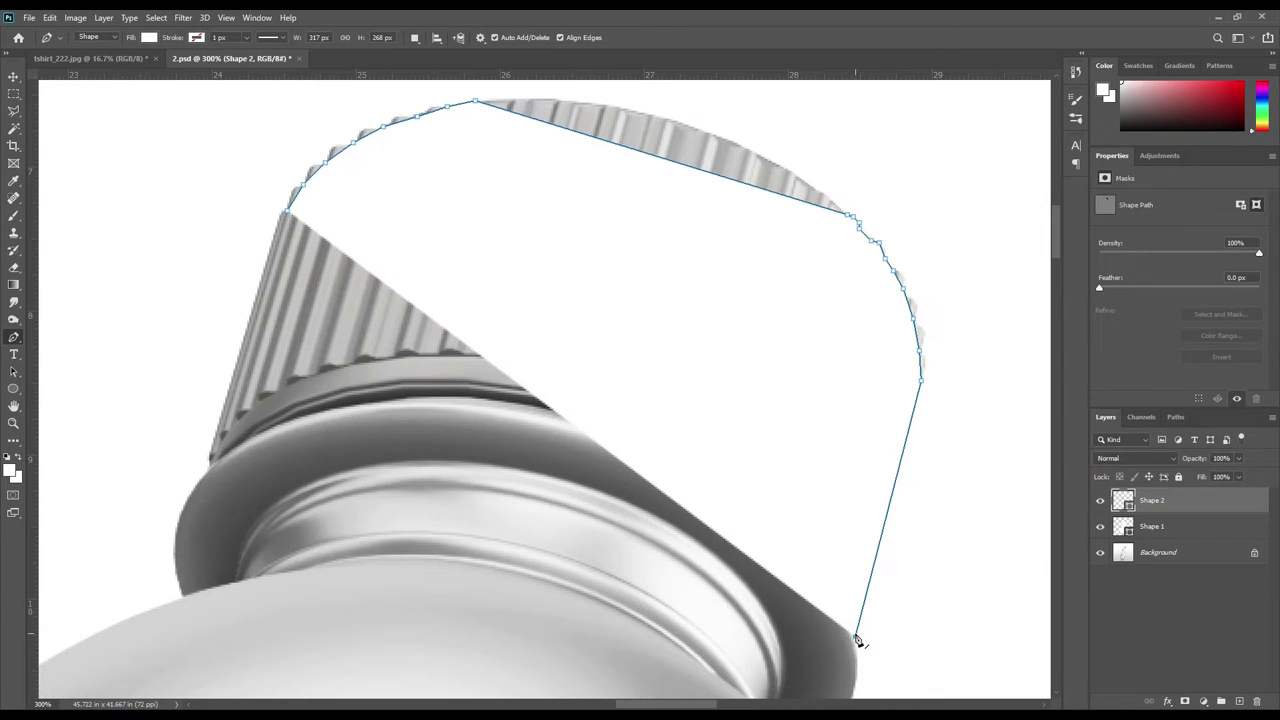
drag(1194, 458, 1011, 462)
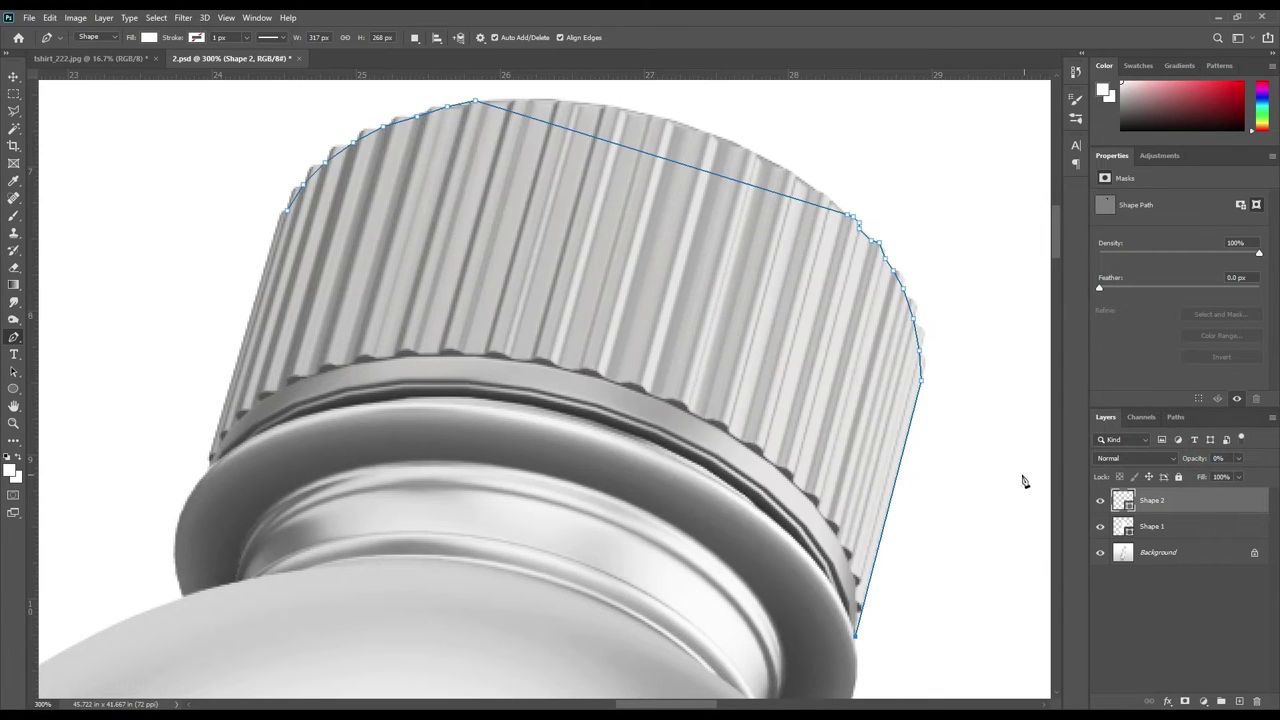
Step: Run the outline across the neck ring's left edge and close it at the cap's top-left
click(209, 467)
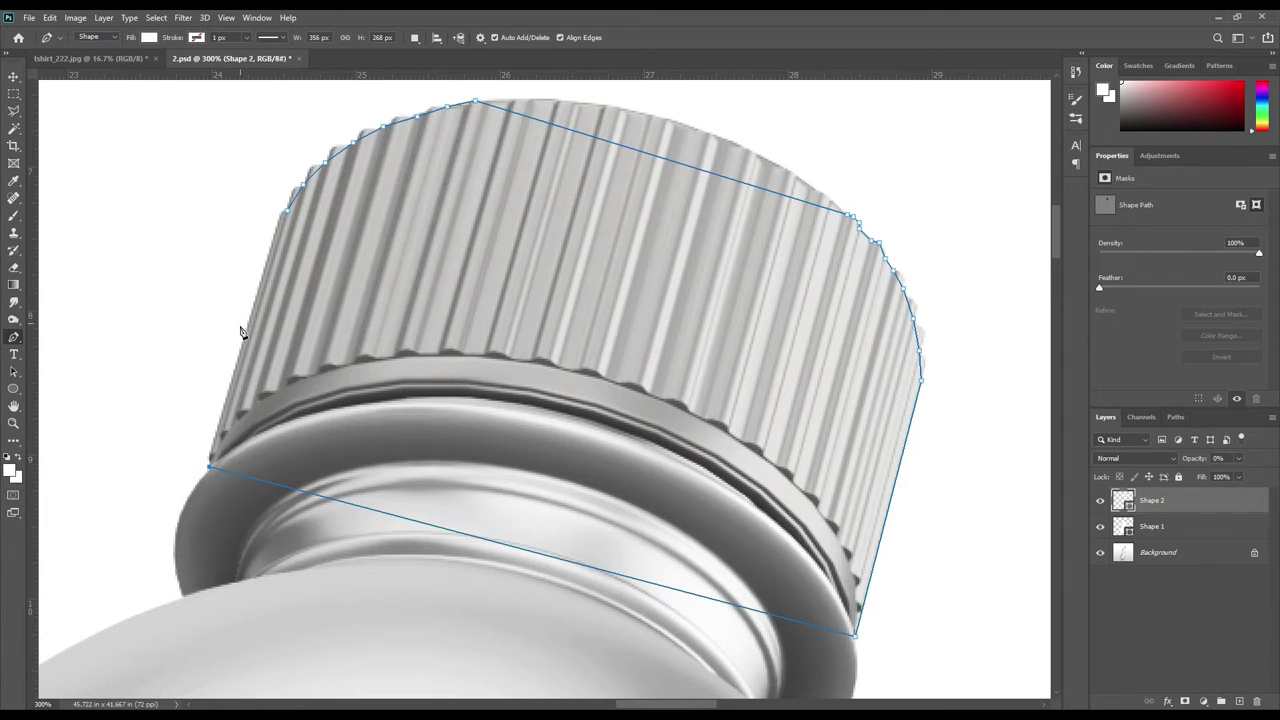
click(209, 456)
click(279, 223)
right_click(14, 340)
Step: Add anchor points along the cap's ridged upper-left edge
click(62, 378)
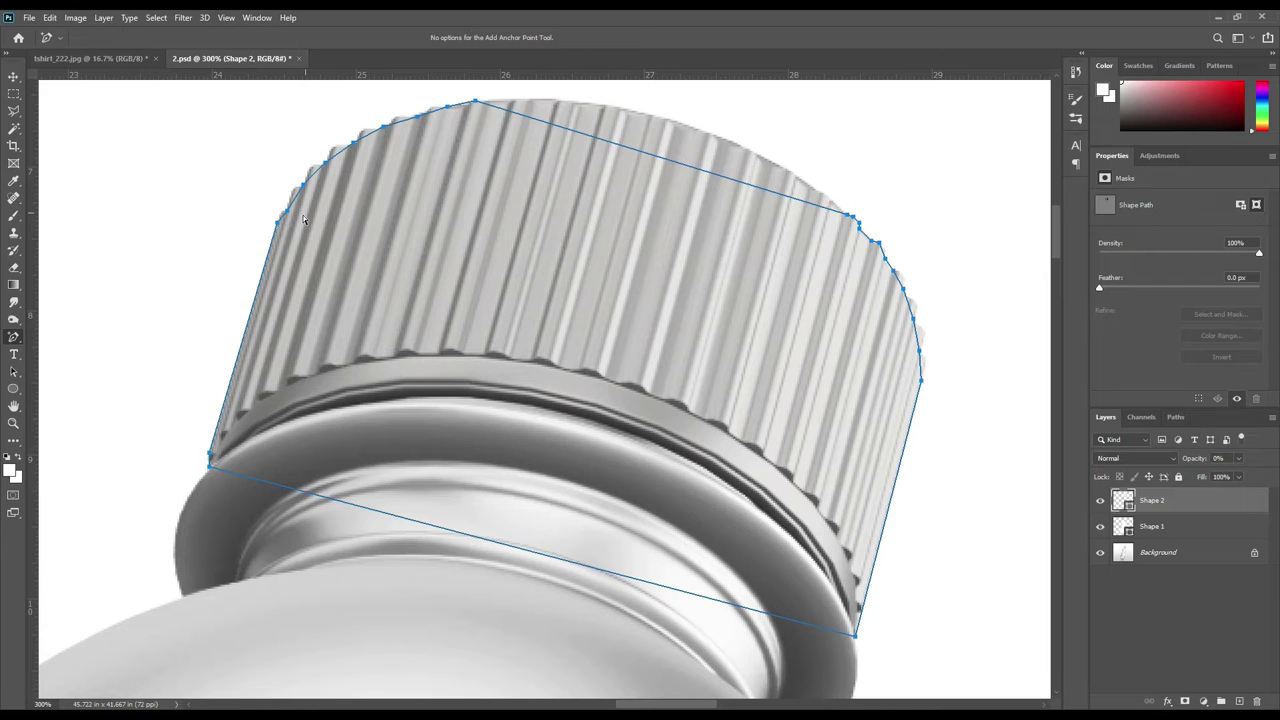
click(282, 214)
click(292, 188)
click(313, 172)
click(337, 148)
click(354, 143)
click(366, 135)
click(379, 126)
click(359, 142)
click(396, 121)
Step: Curve the outline's top edge to follow the cap's rounded rim
click(467, 102)
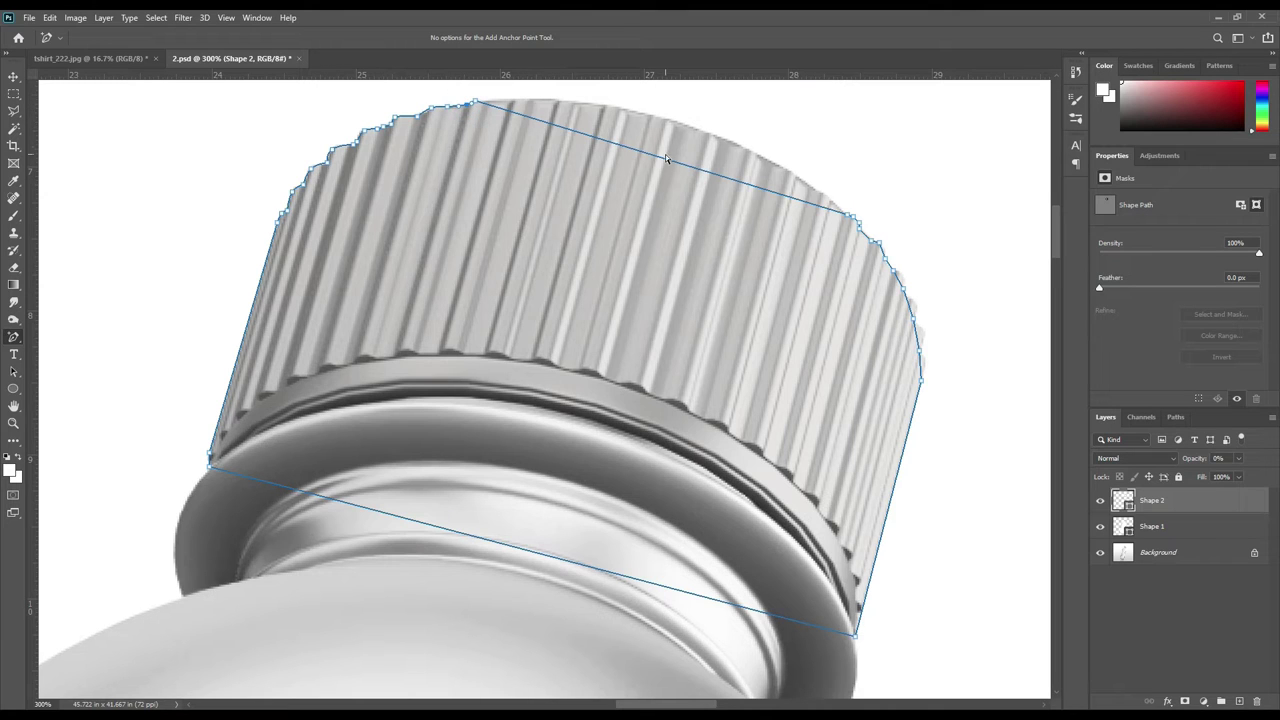
drag(661, 160, 675, 120)
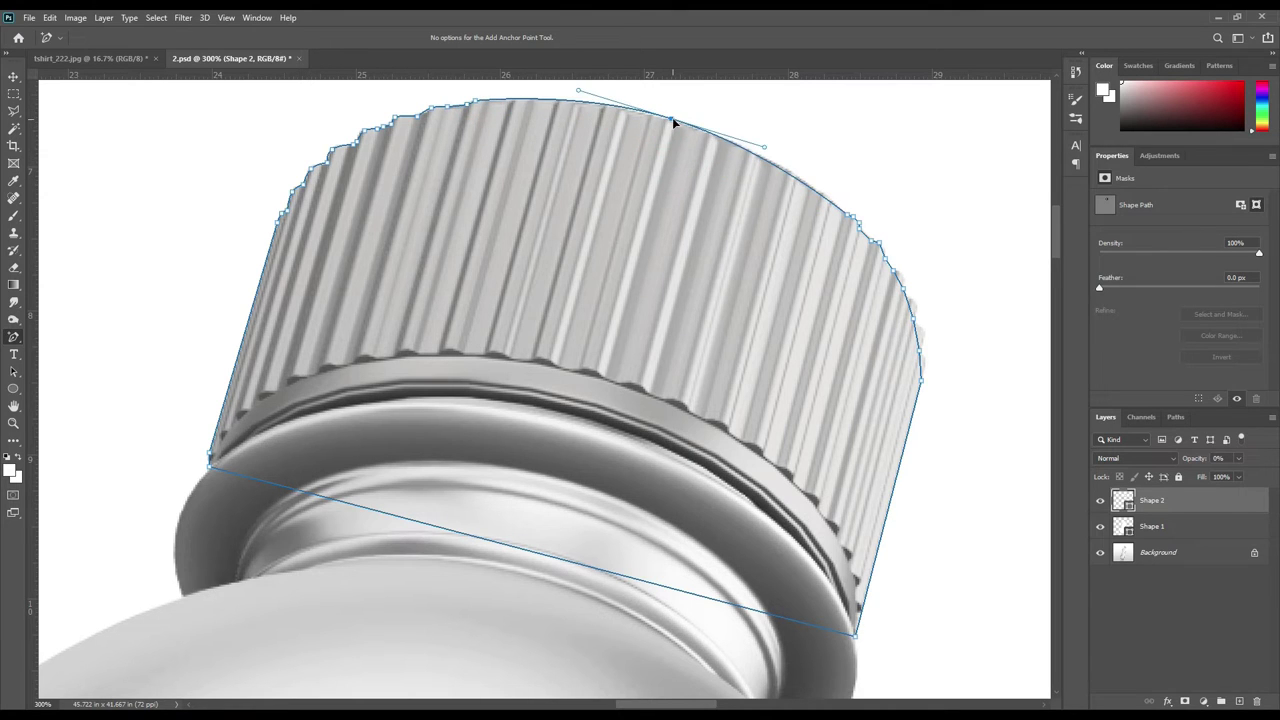
drag(769, 152, 793, 160)
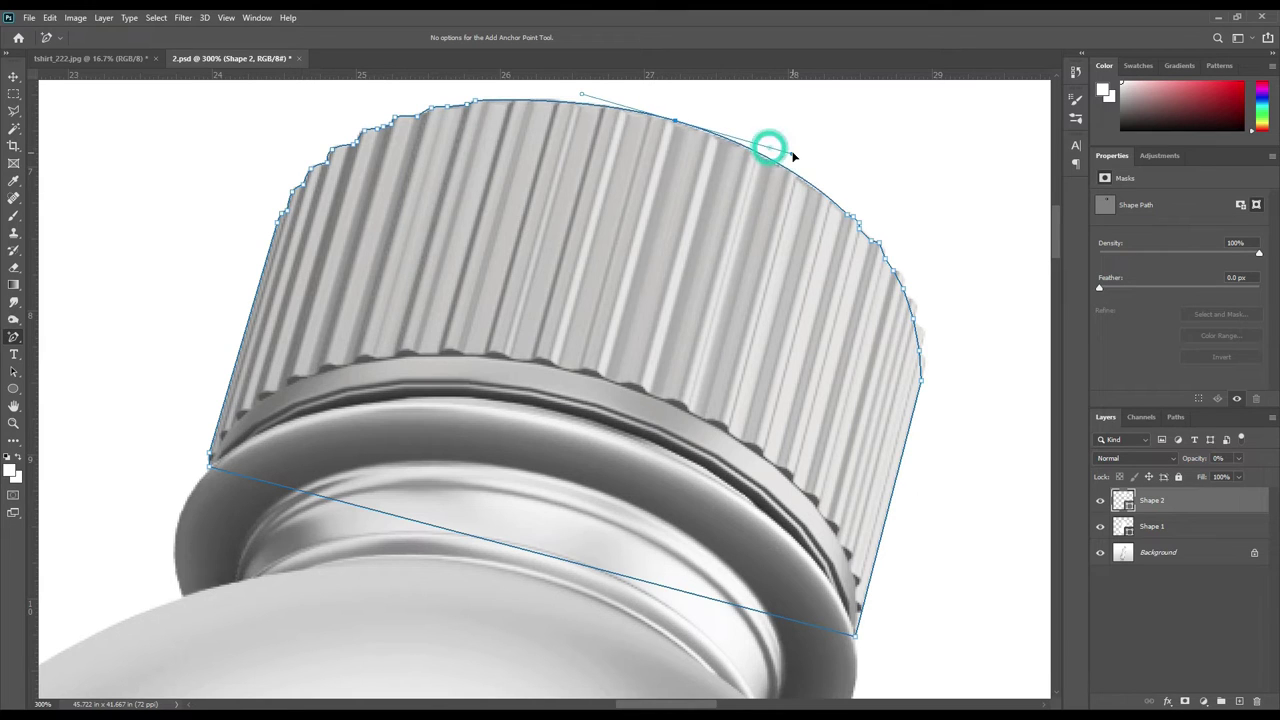
Step: Add points along the cap's ridged right side, then deselect and fit the image on screen
click(897, 276)
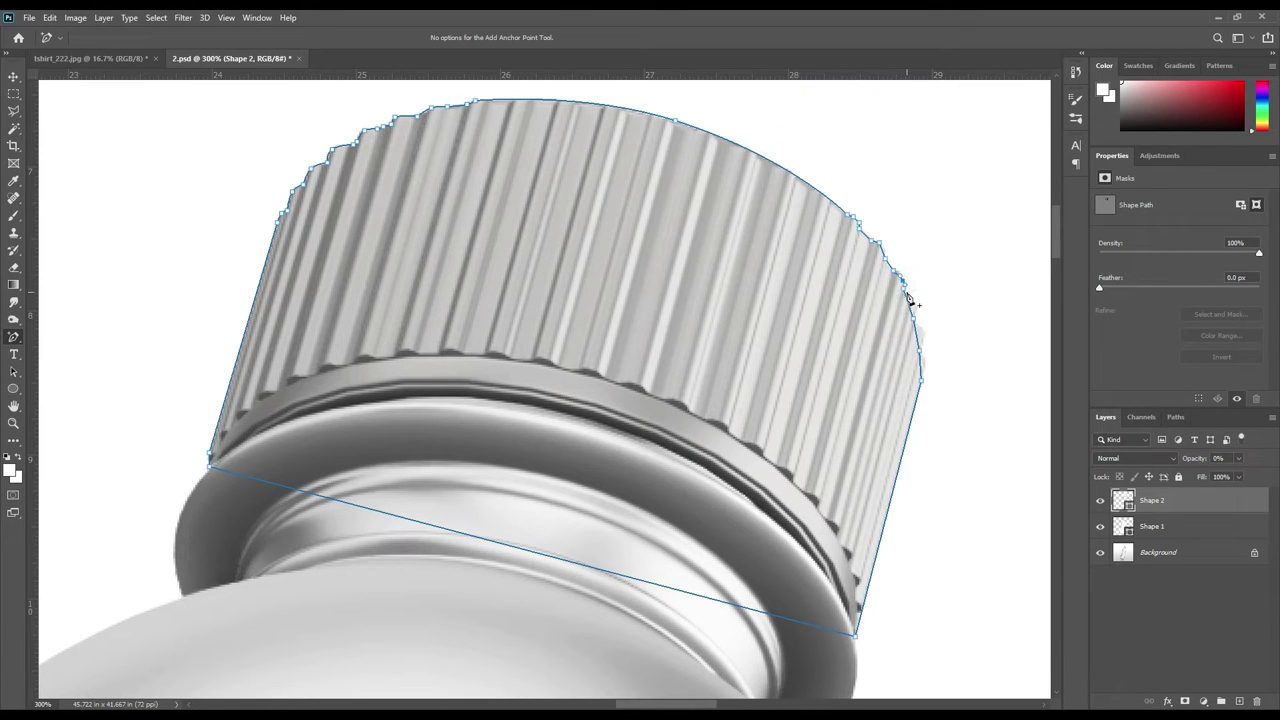
click(912, 310)
click(909, 296)
click(920, 339)
click(926, 342)
click(923, 366)
click(959, 431)
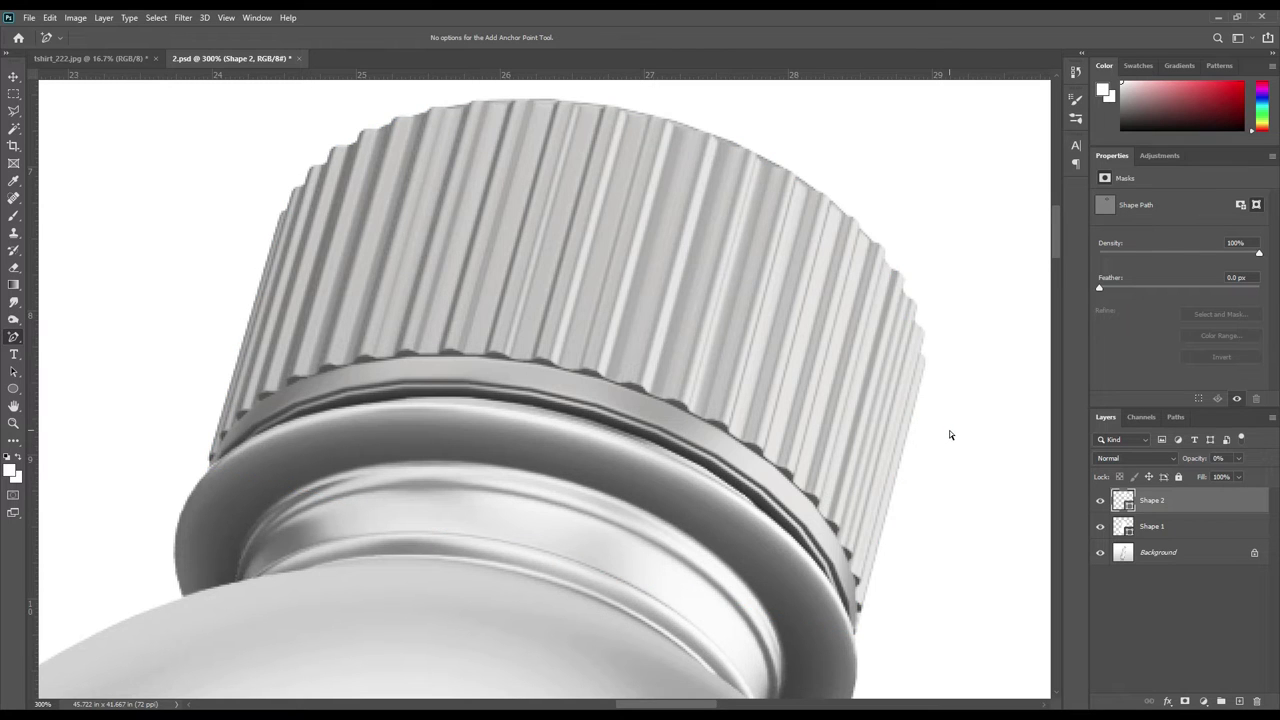
key(ctrl+0)
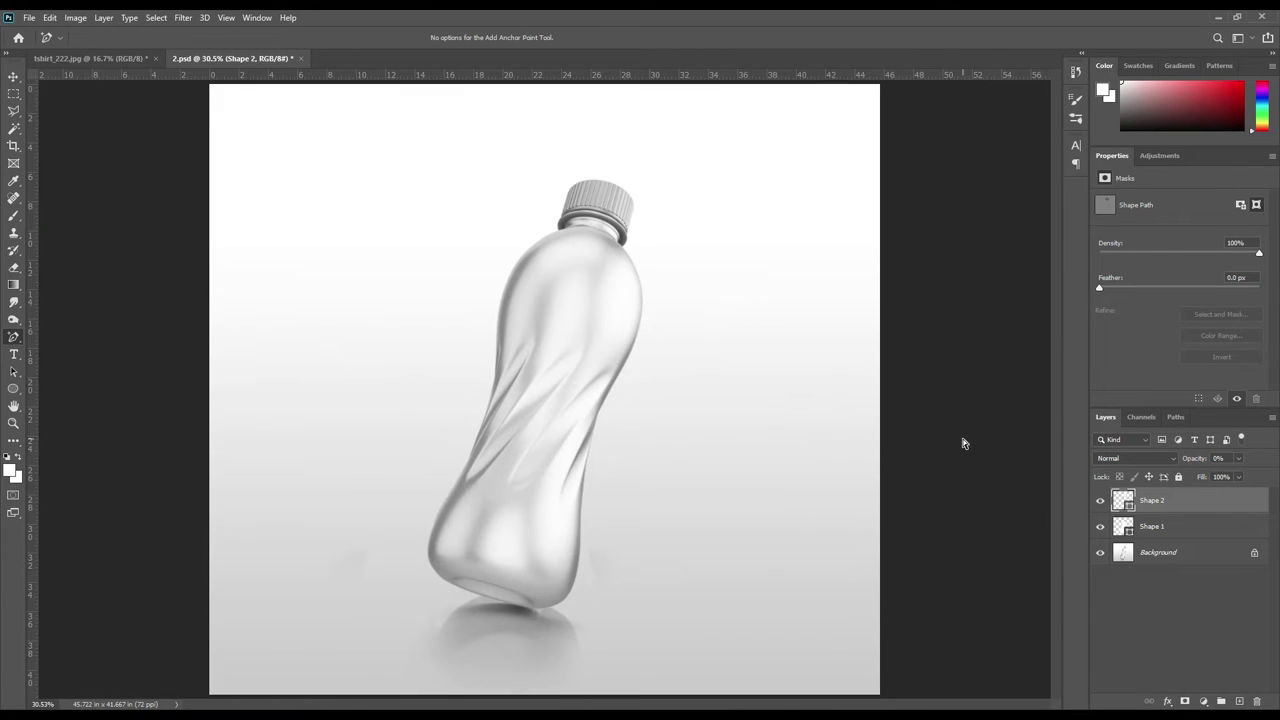
Step: Load the Shape 1 path as a selection with a 0-pixel feather radius
click(1137, 604)
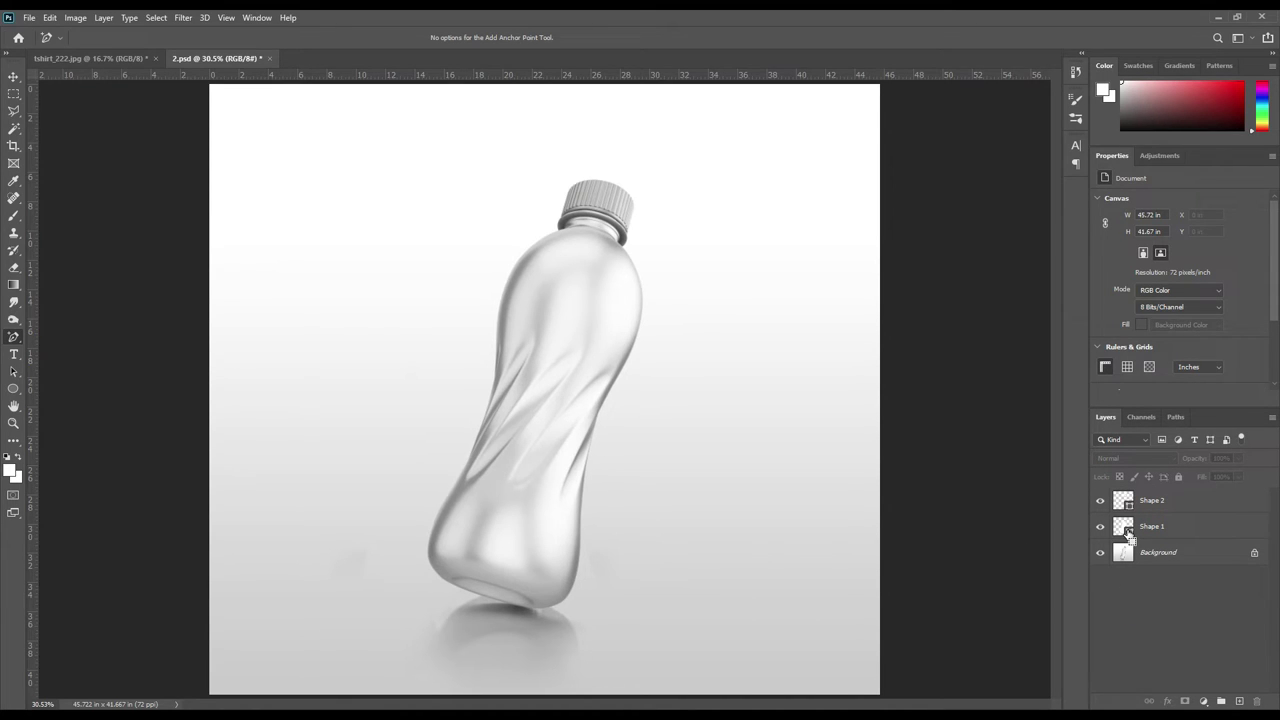
click(1128, 534)
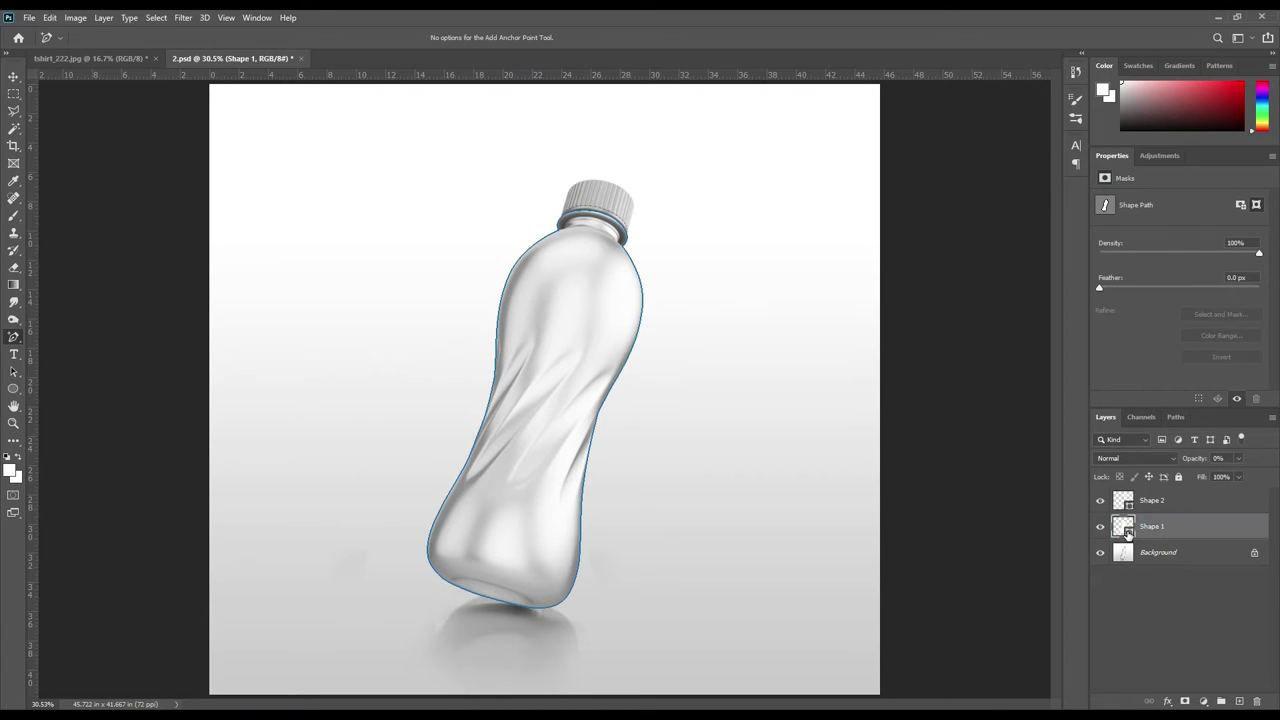
right_click(569, 296)
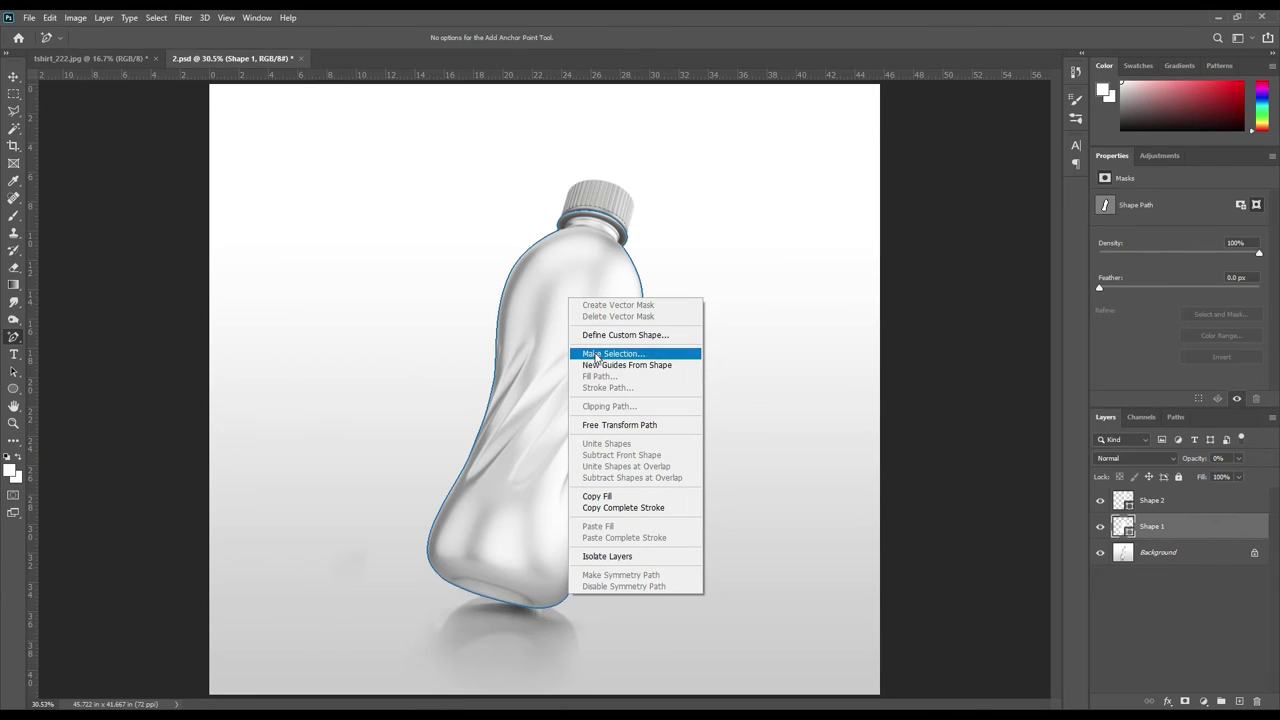
click(622, 354)
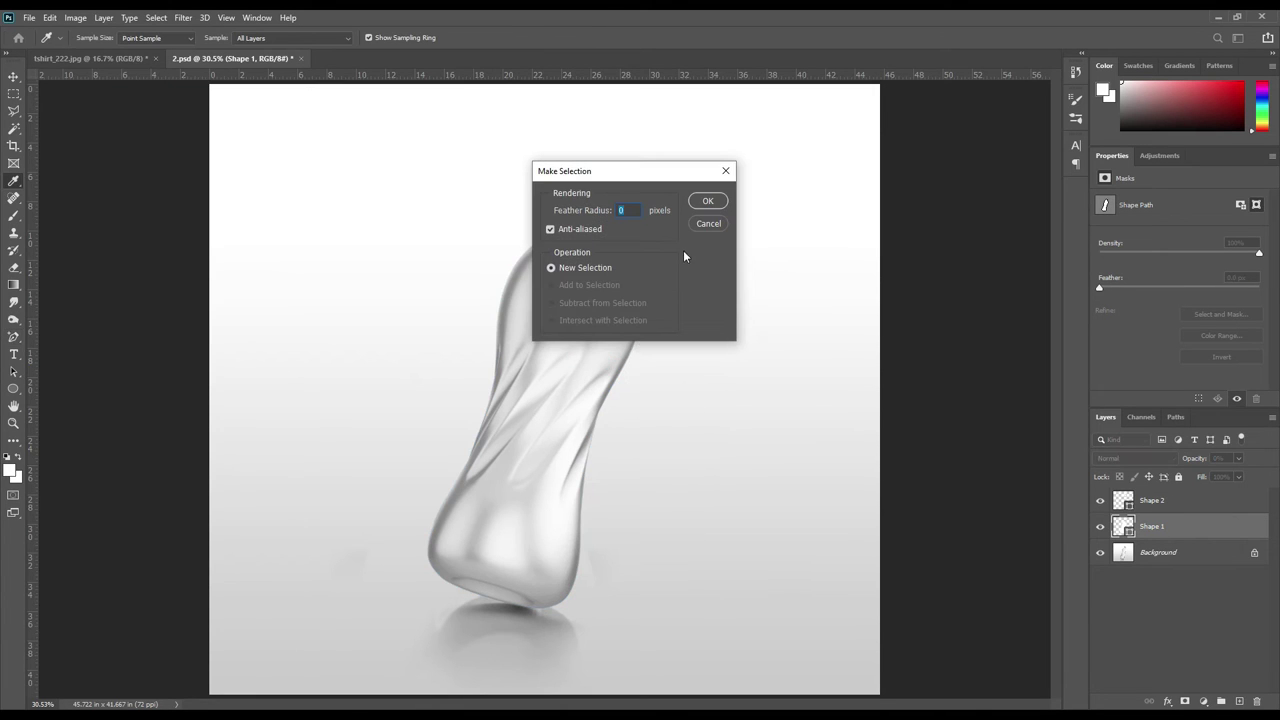
click(707, 201)
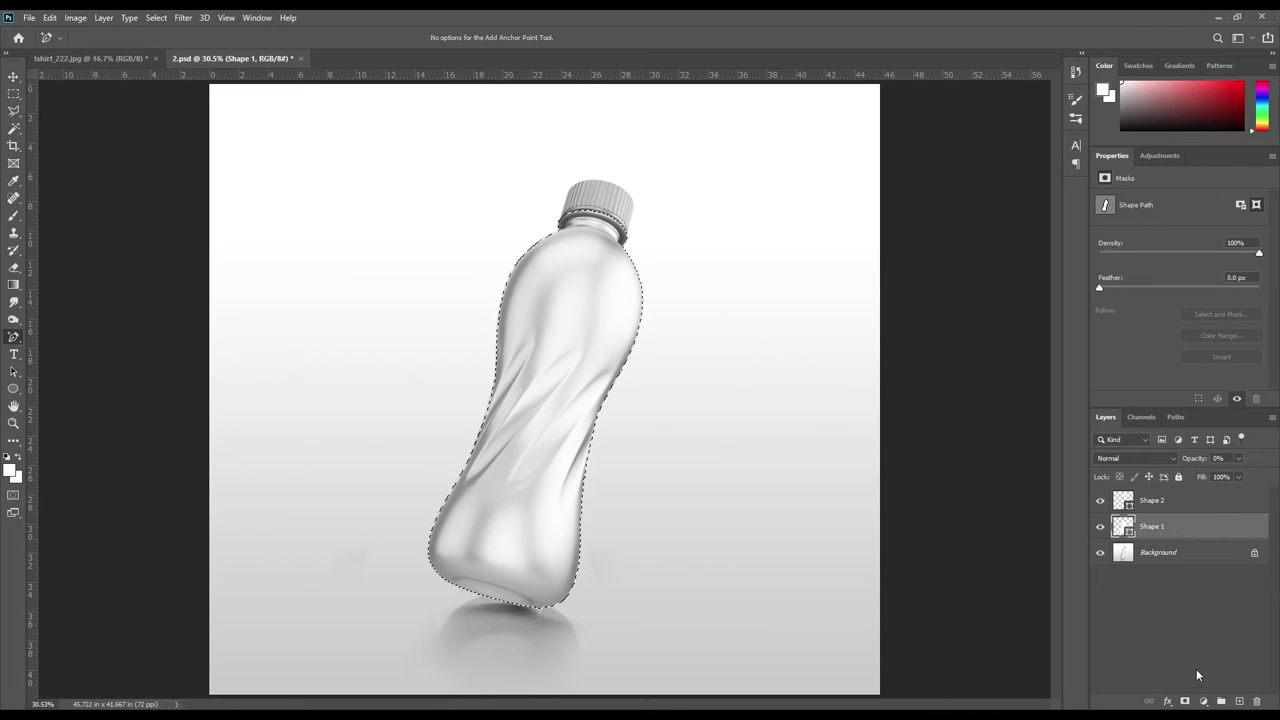
Step: Add an ff0000 Solid Color fill layer above Background and rename it Body
click(1170, 552)
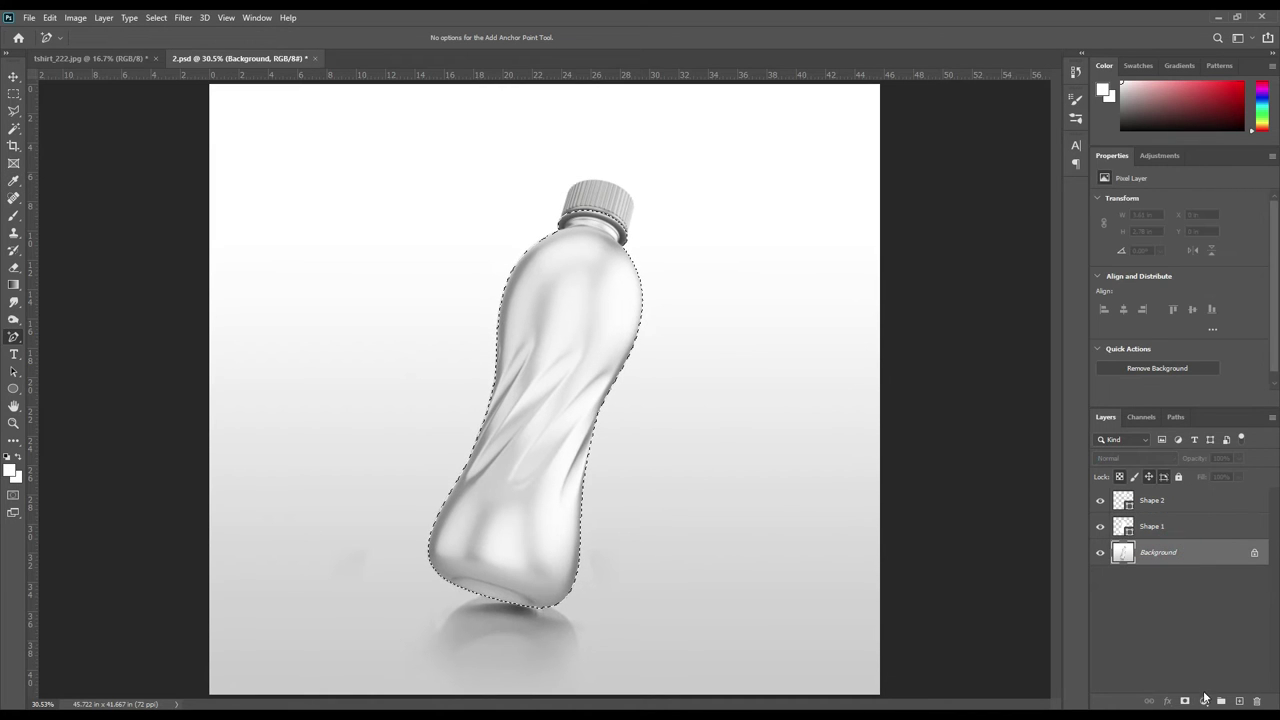
click(1204, 701)
click(1214, 468)
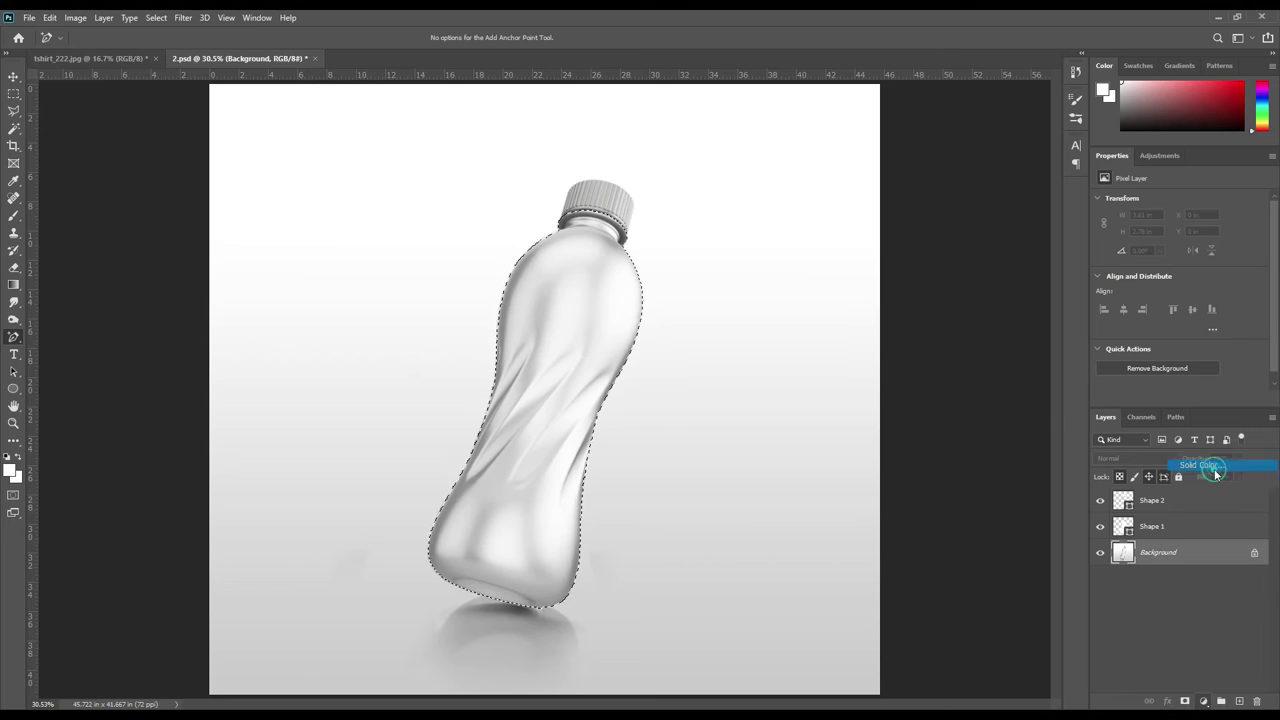
drag(893, 227, 916, 186)
click(1046, 183)
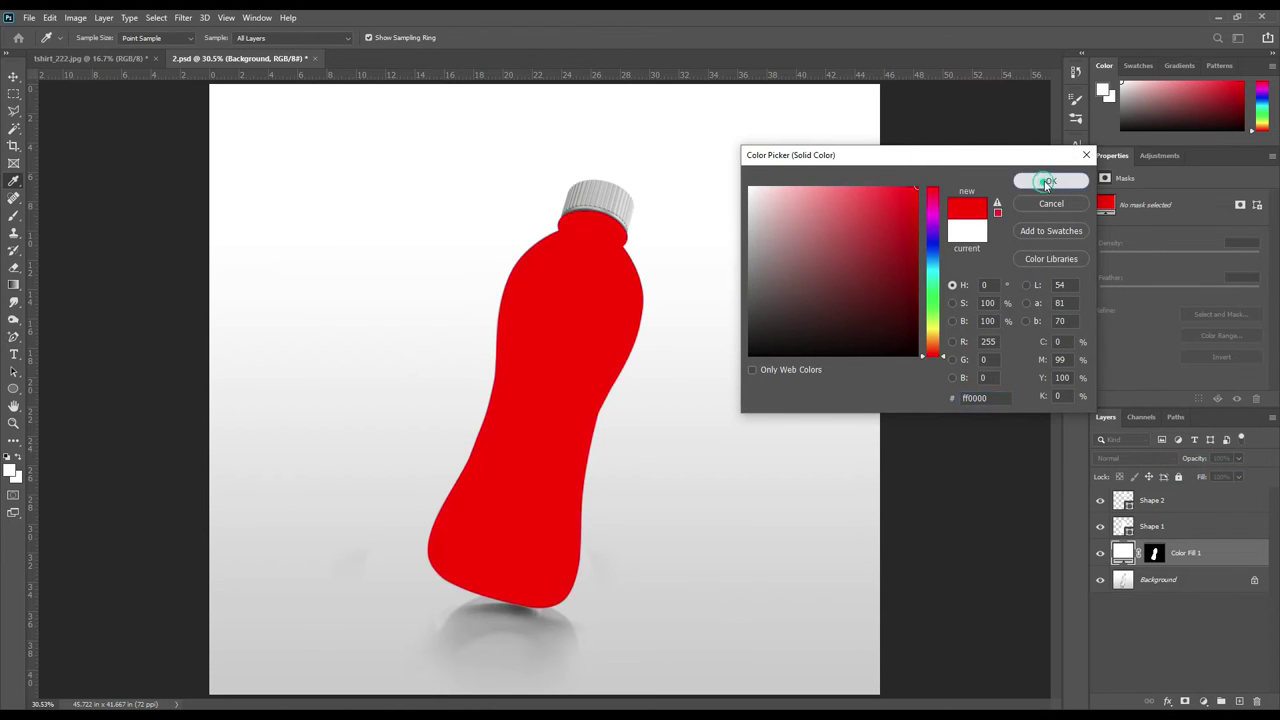
double_click(1186, 553)
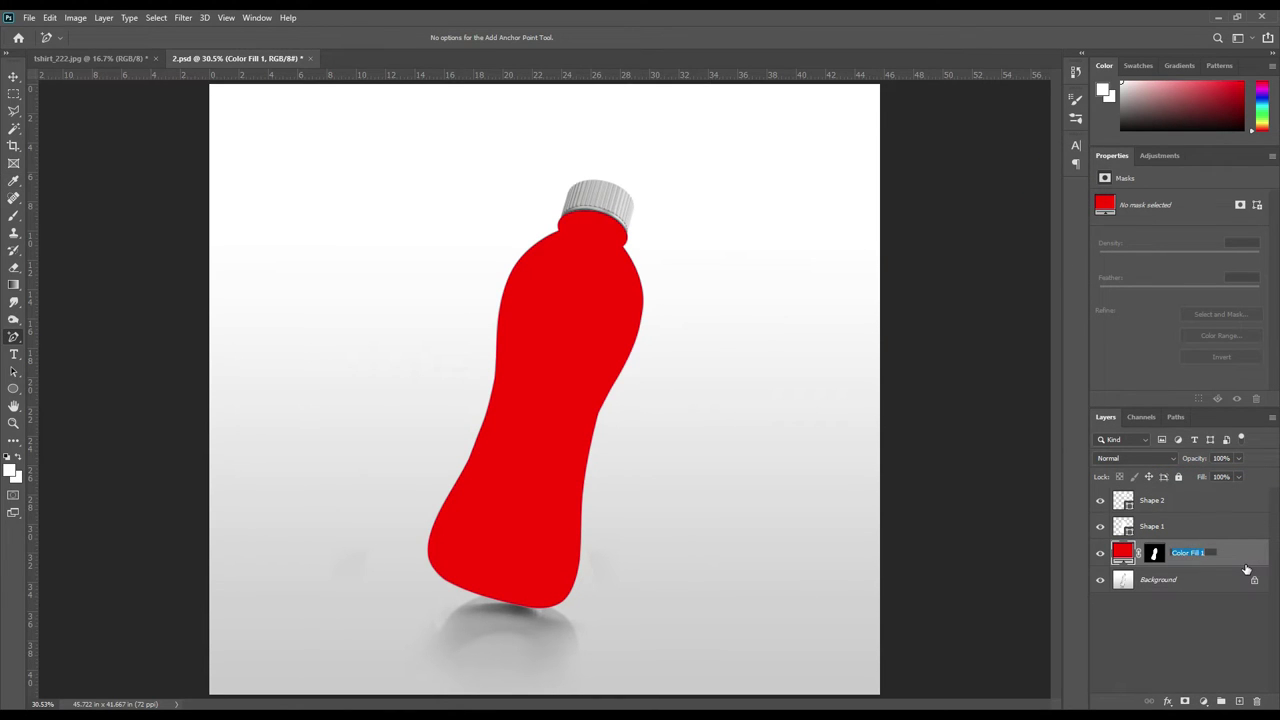
key(BackSpace)
text(Body)
key(Return)
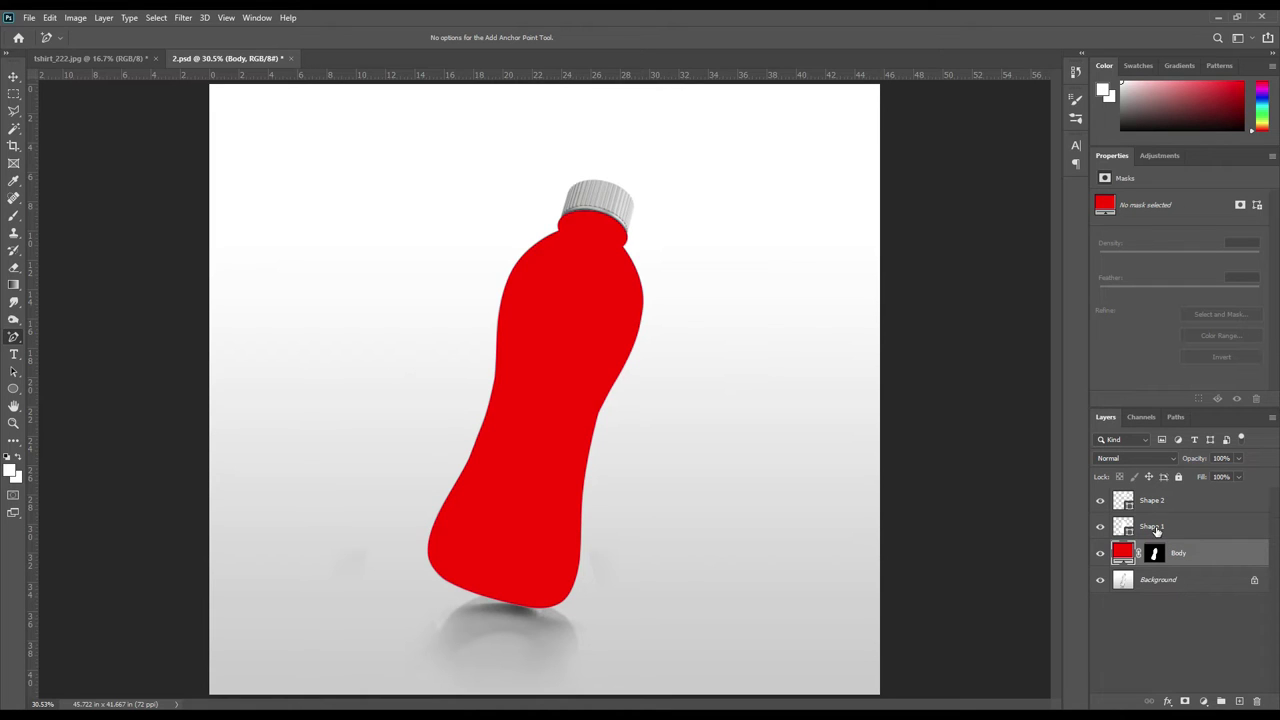
click(1129, 508)
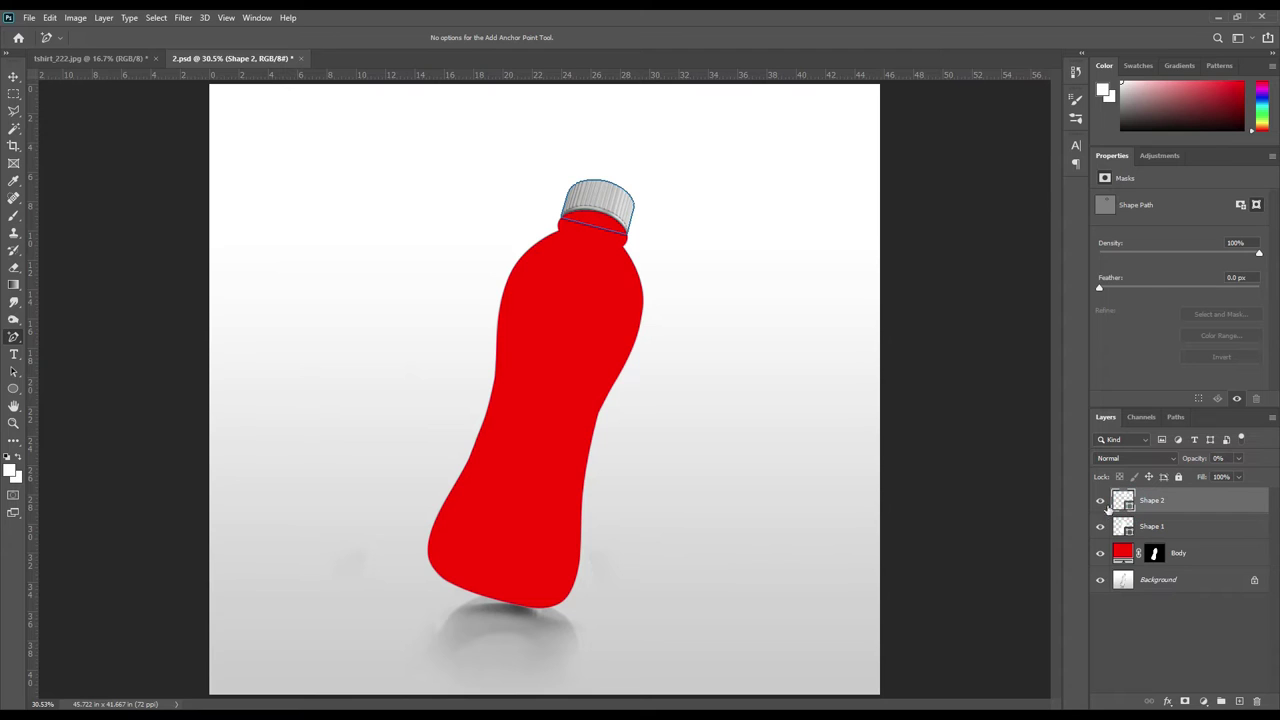
Step: Turn the Shape 2 cap outline path into a selection
right_click(603, 202)
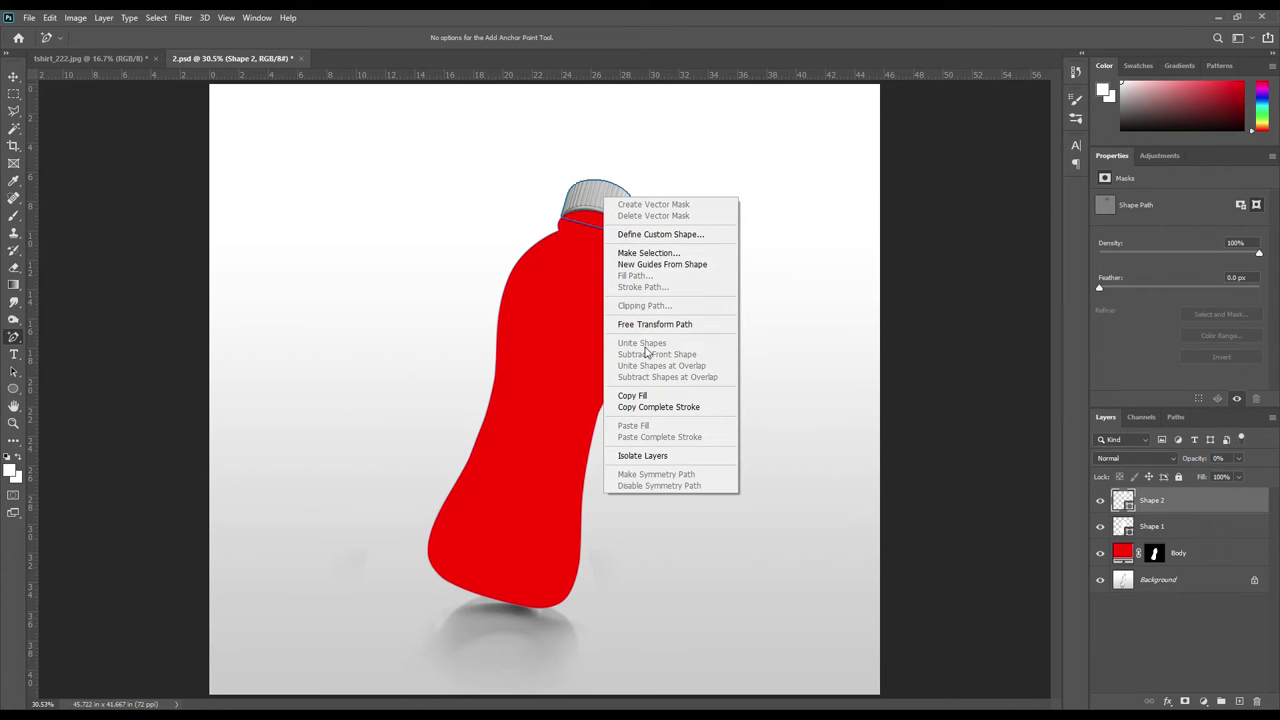
click(652, 254)
click(705, 202)
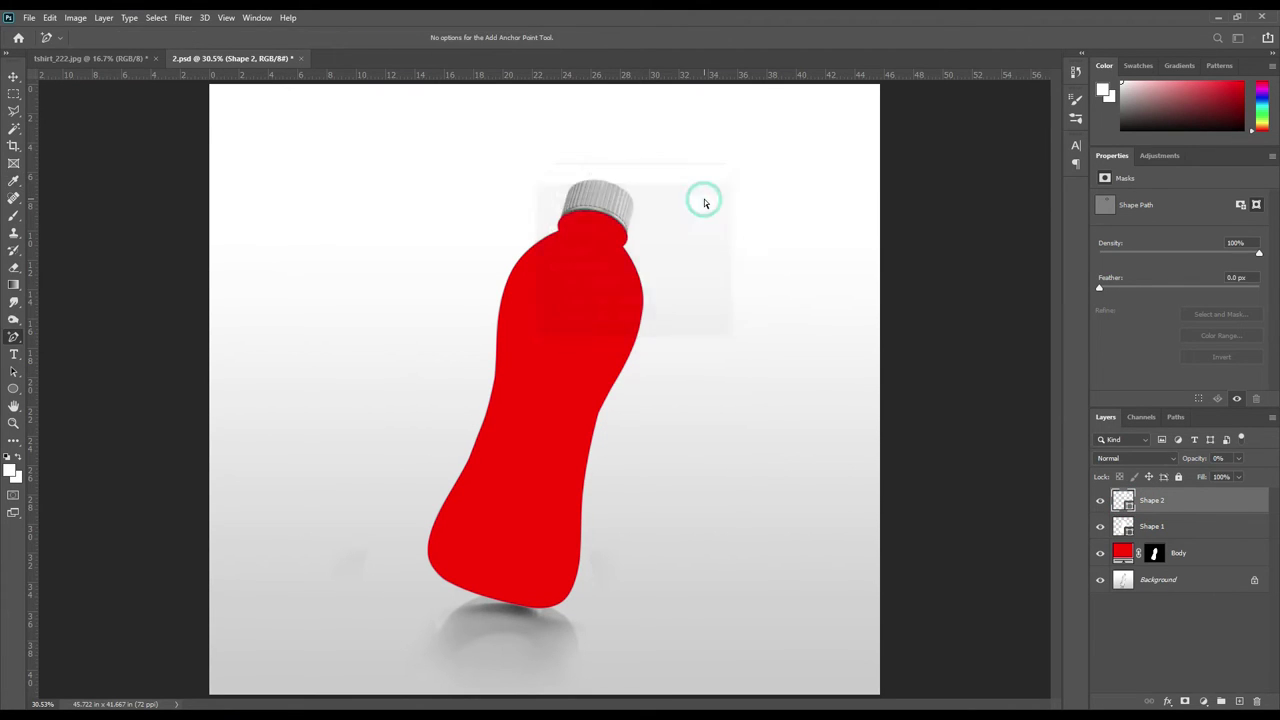
Step: Add a Solid Color fill layer above Body, masked to the cap selection
click(1199, 555)
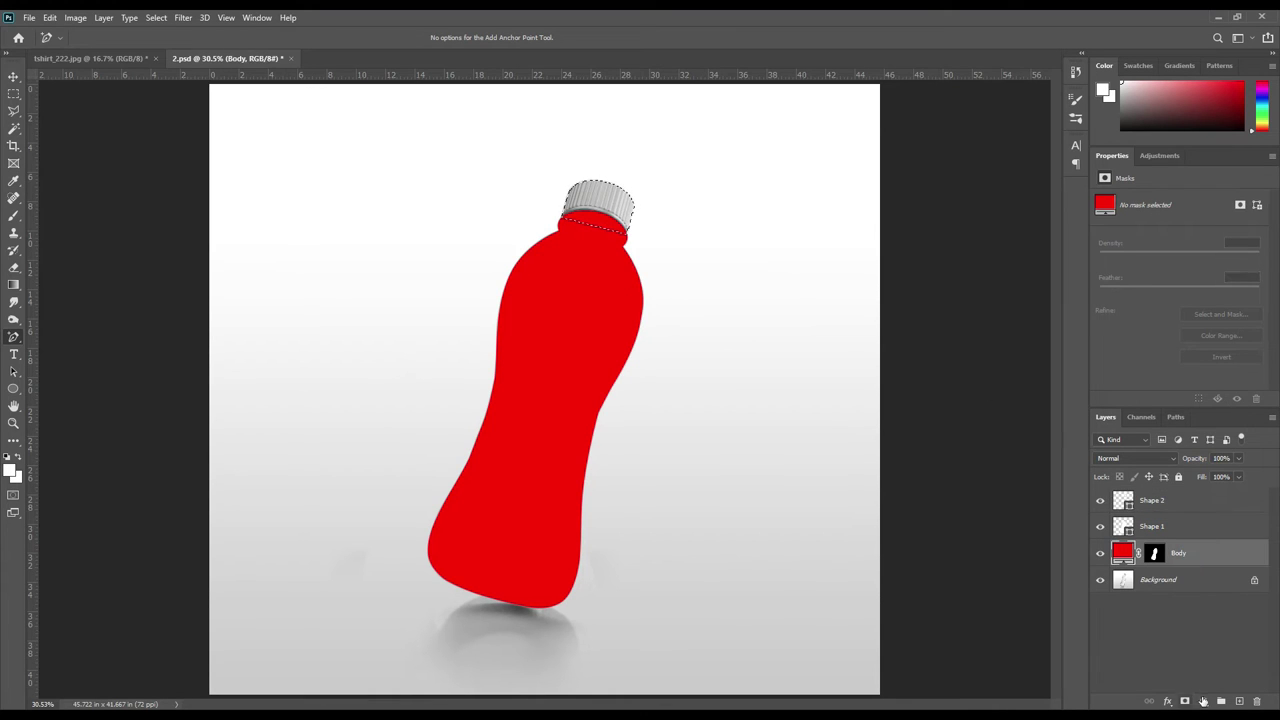
click(1203, 701)
click(1201, 462)
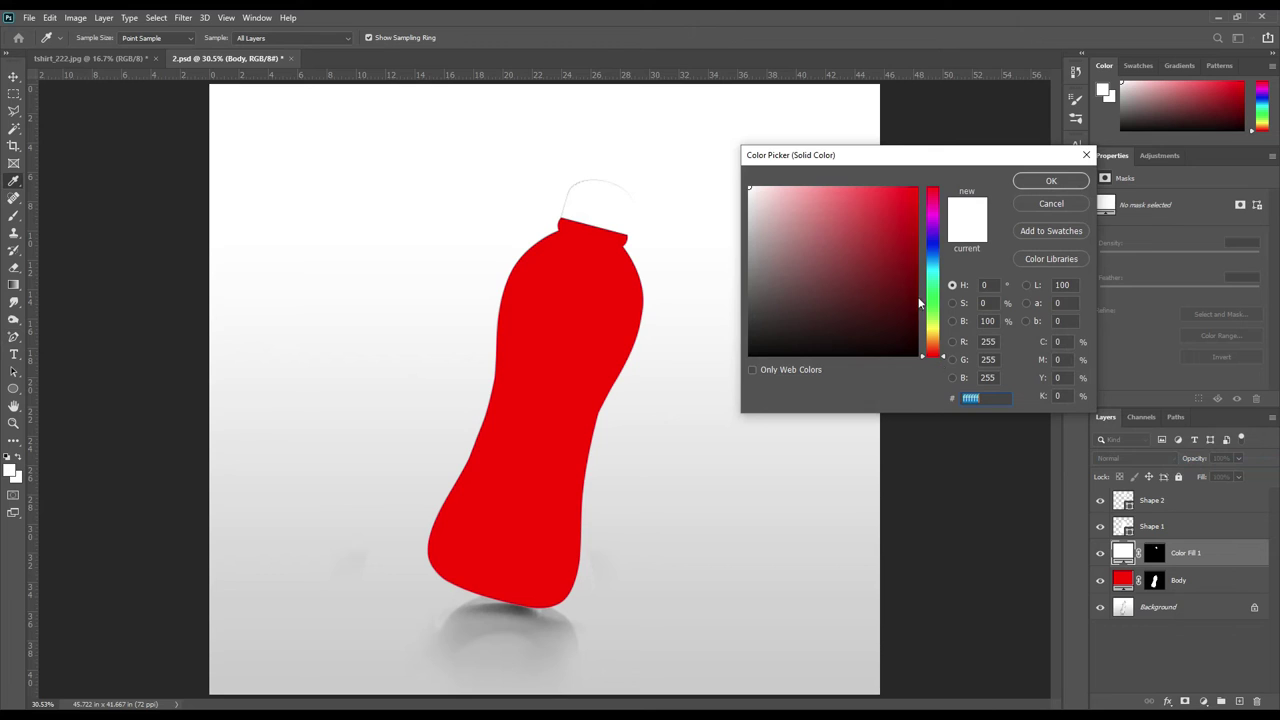
Step: Set the cap fill colour to blue #006cff
drag(935, 237, 932, 221)
click(915, 188)
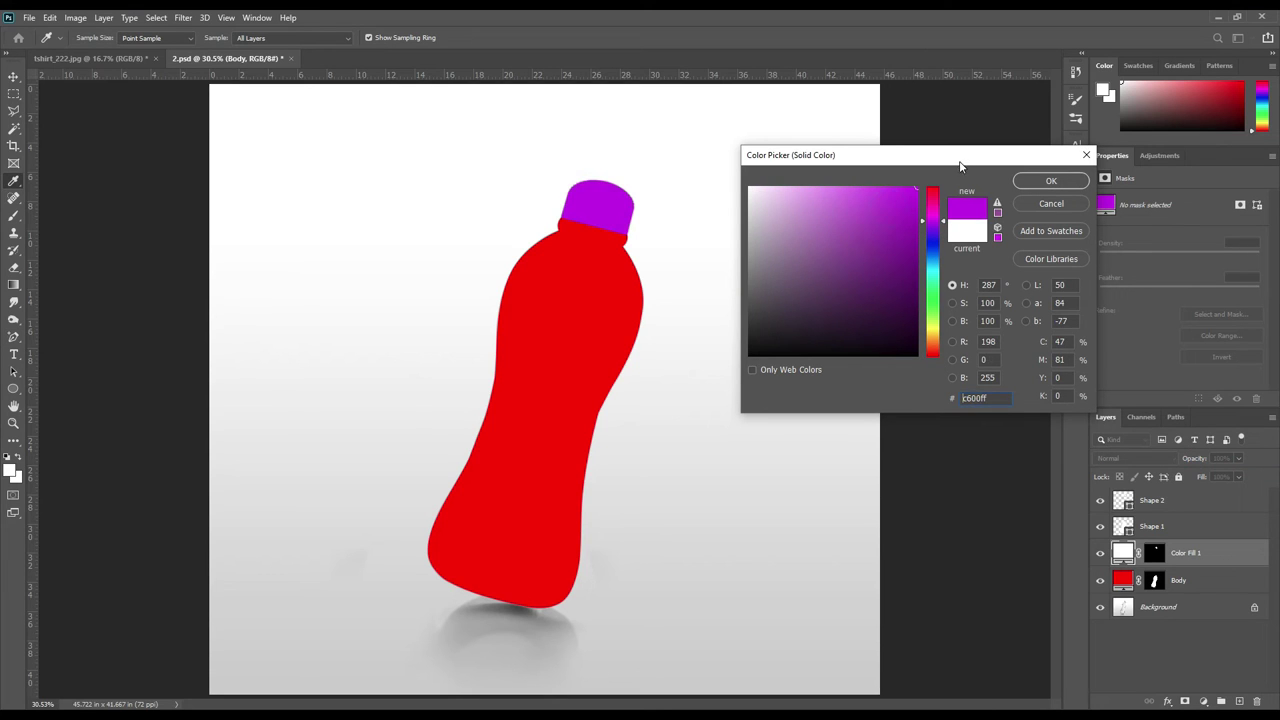
click(935, 257)
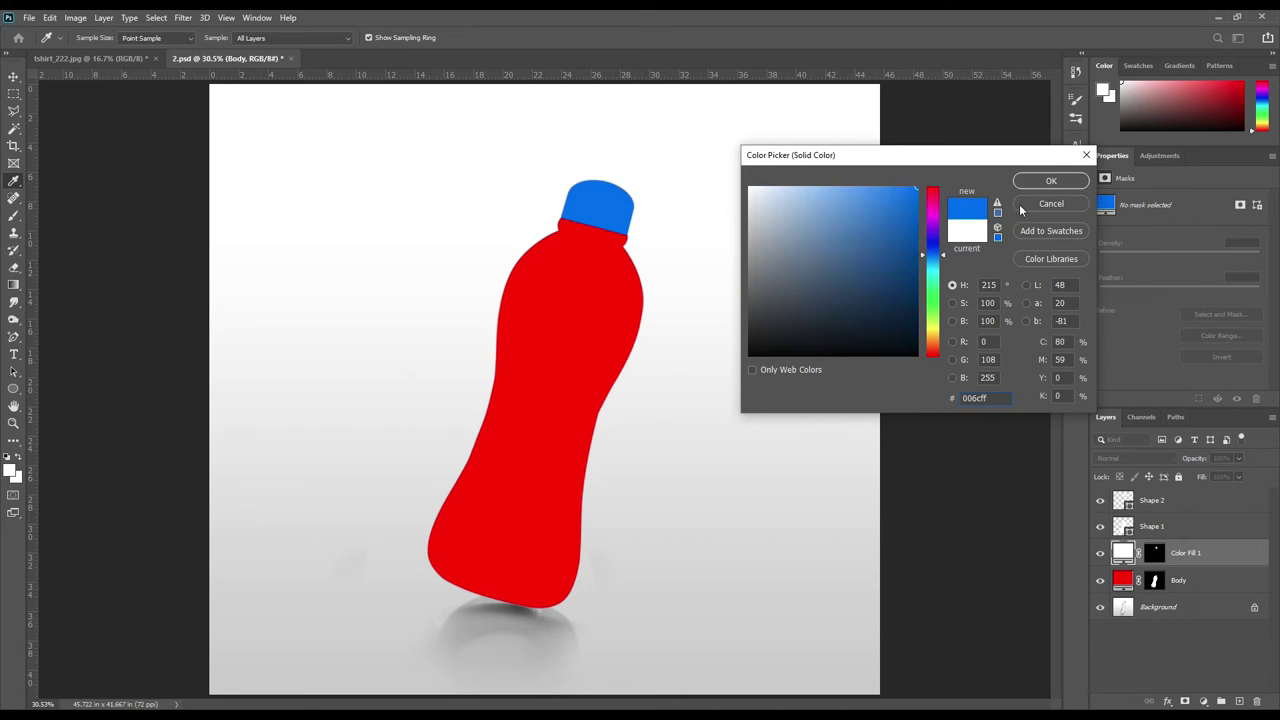
click(1051, 181)
Step: Rename the colour fill layer to 'cap'
double_click(1187, 553)
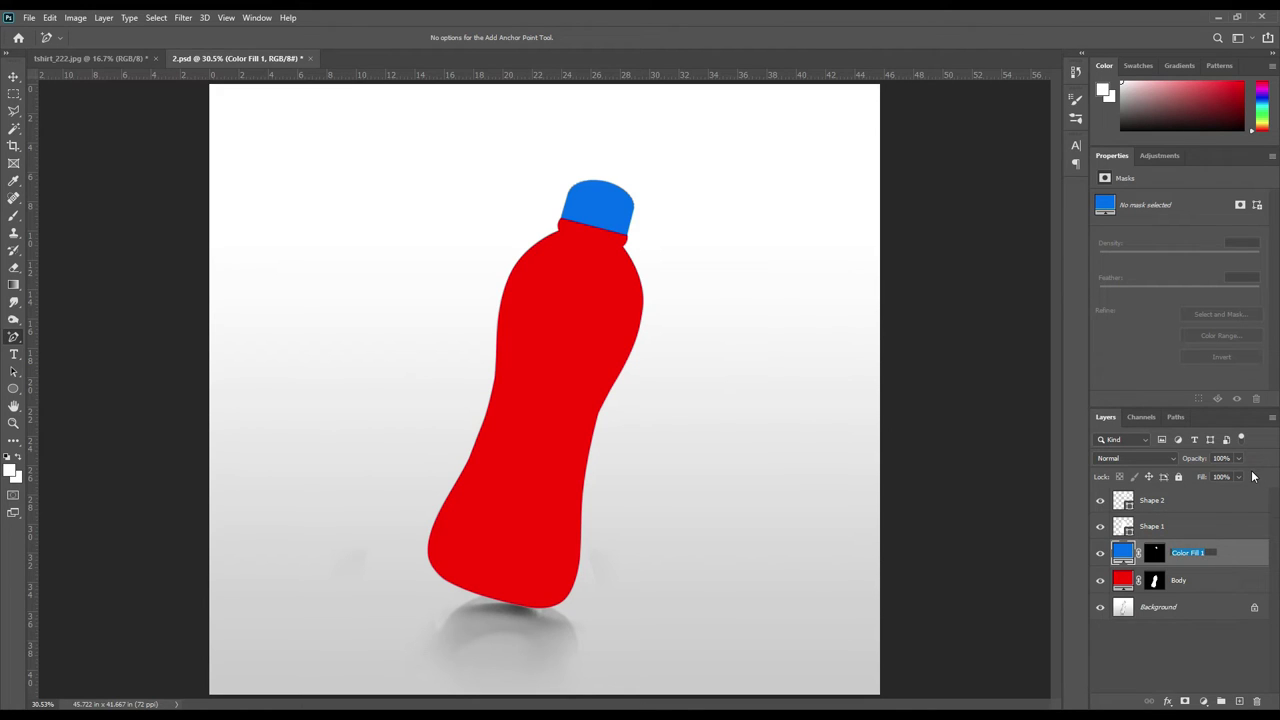
text(cap)
key(Return)
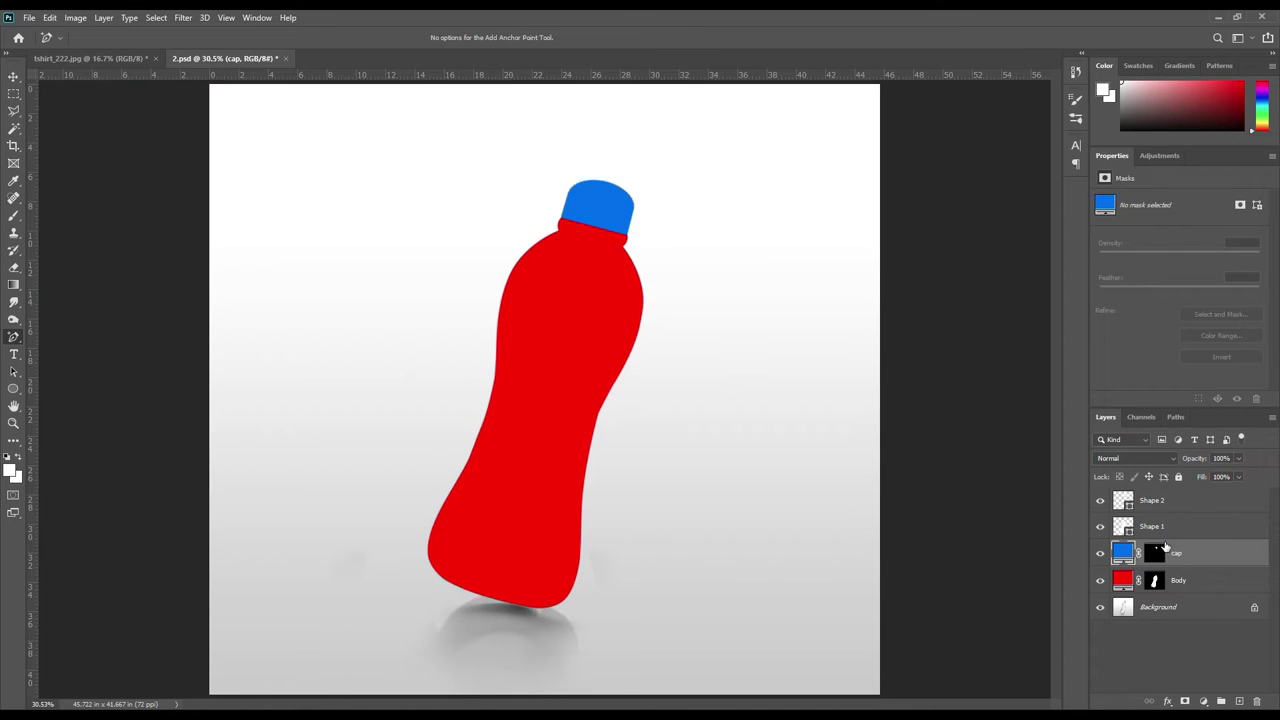
click(1126, 531)
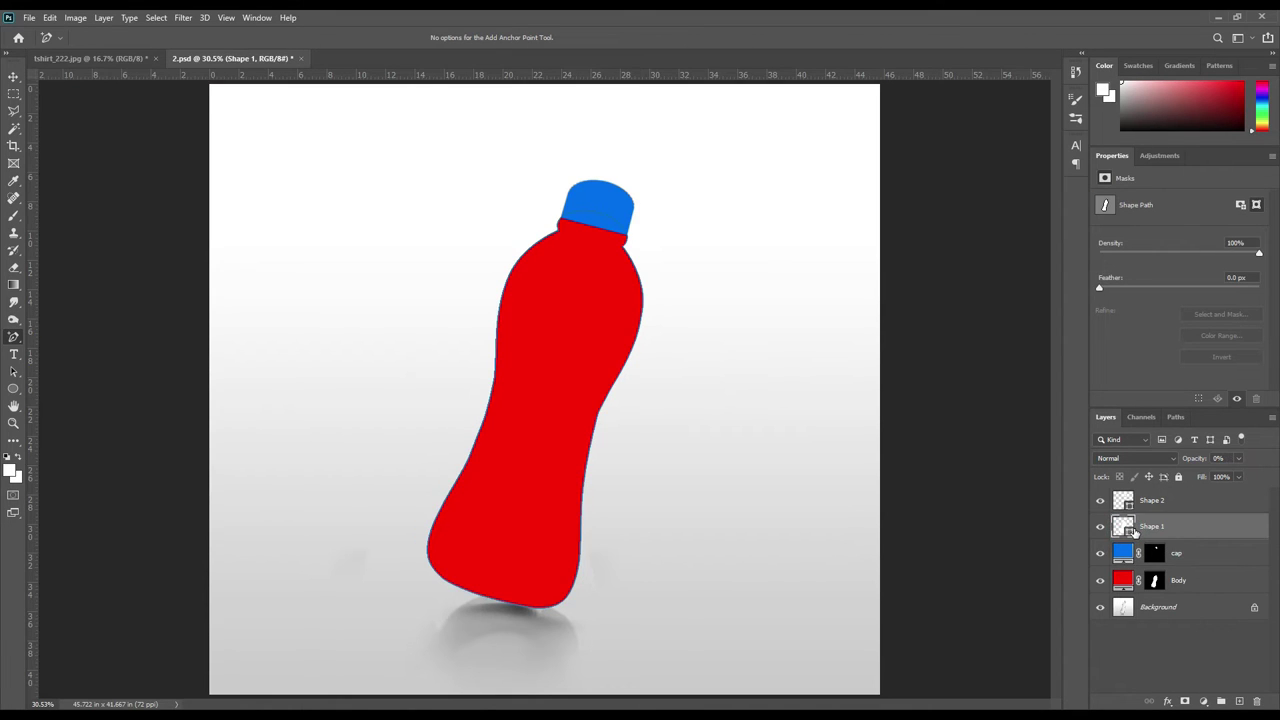
Step: Turn the Shape 1 bottle outline path into a selection
right_click(572, 333)
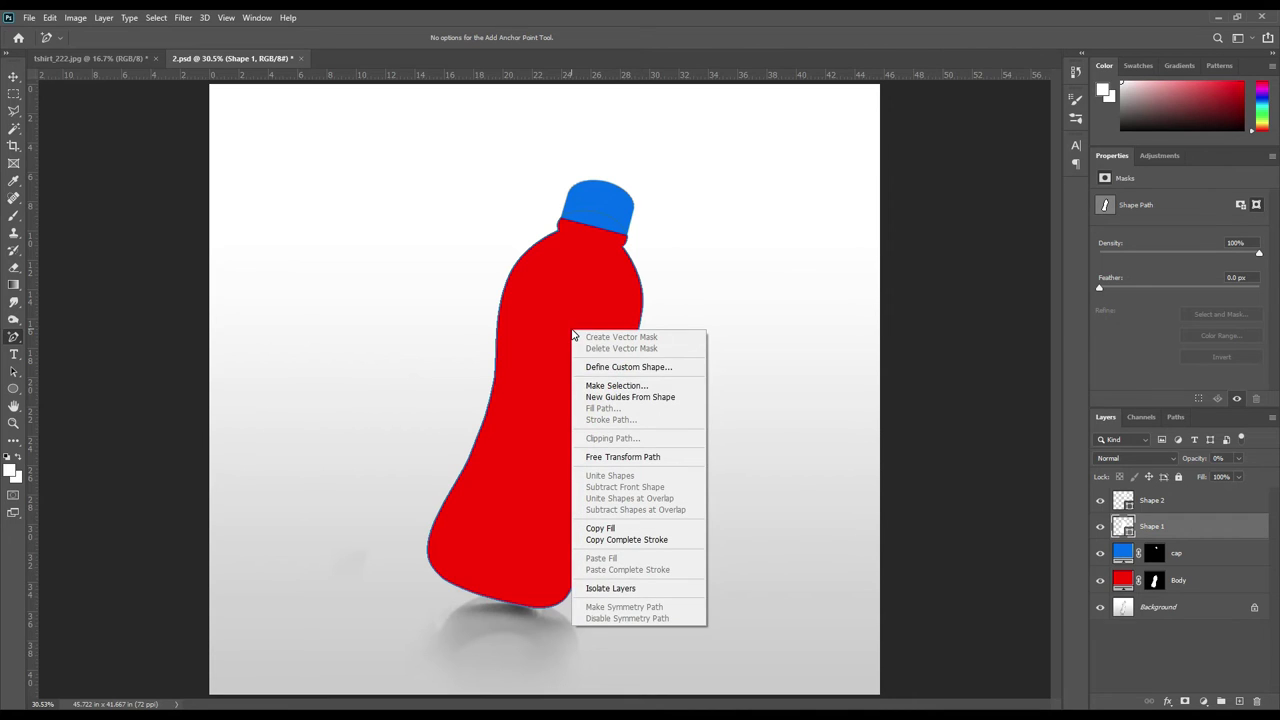
click(611, 388)
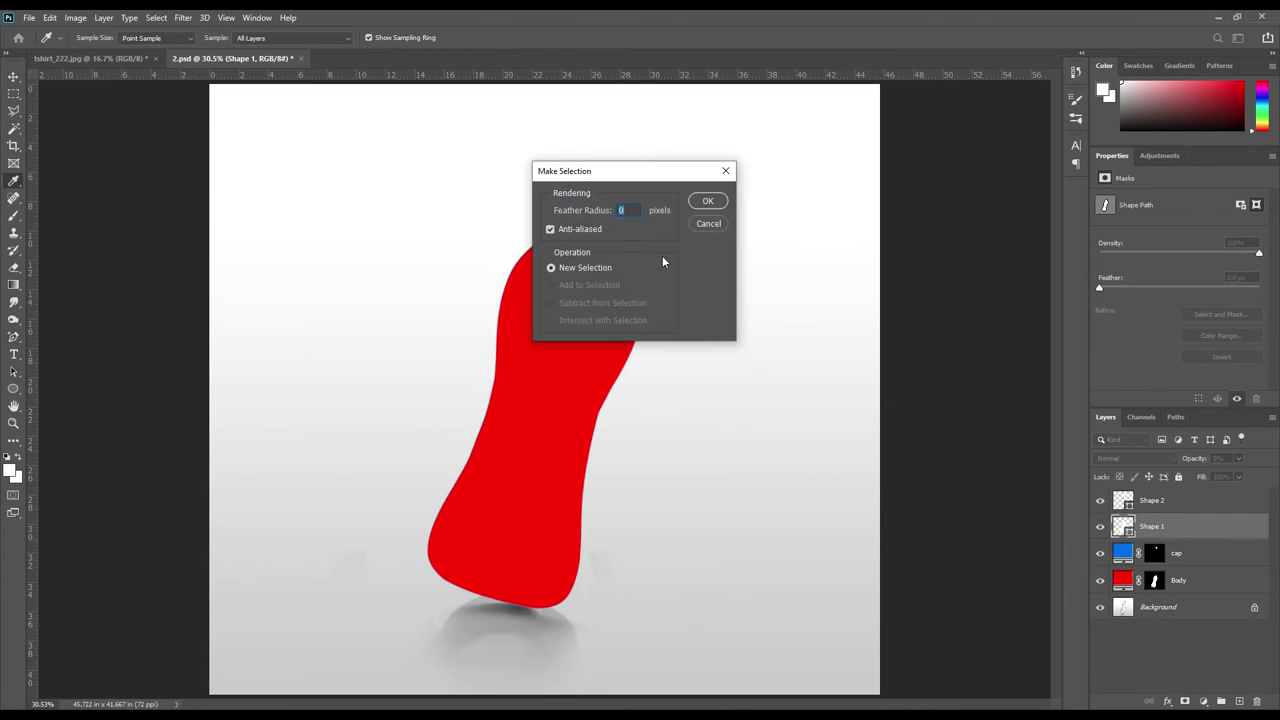
click(708, 200)
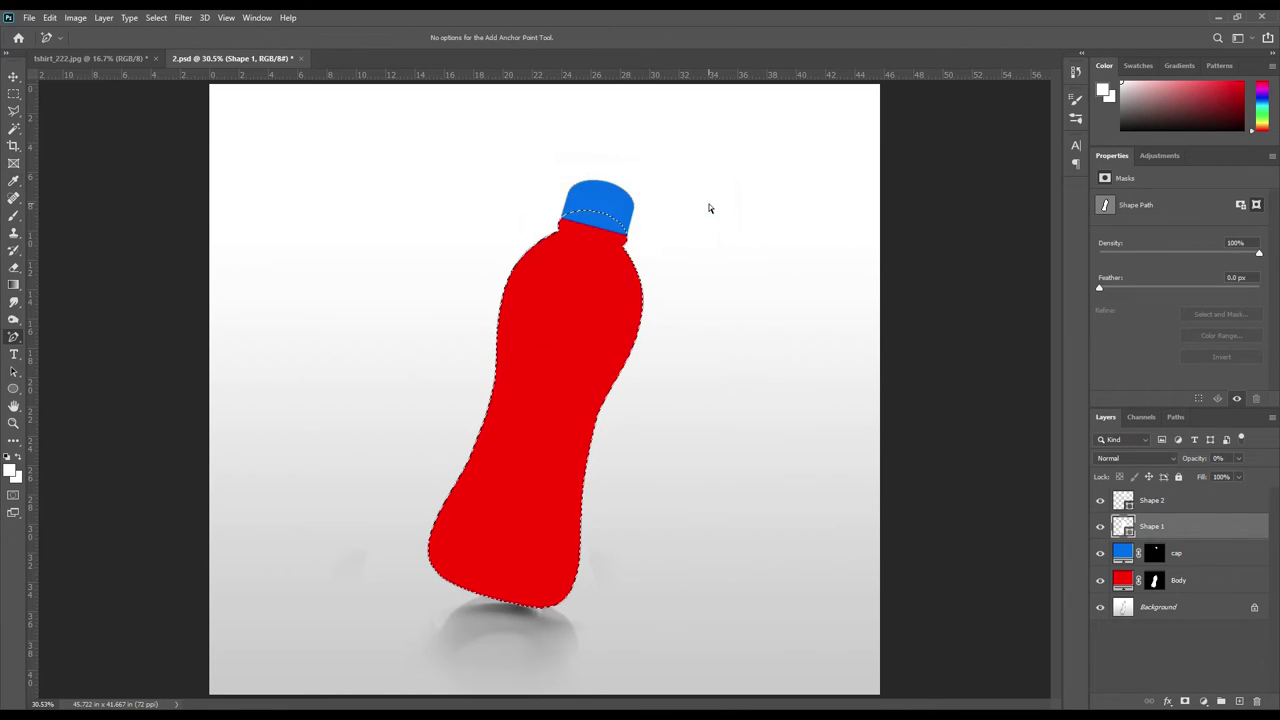
Step: Target the cap layer mask with the Brush and pure black as foreground colour
click(1155, 552)
click(1155, 553)
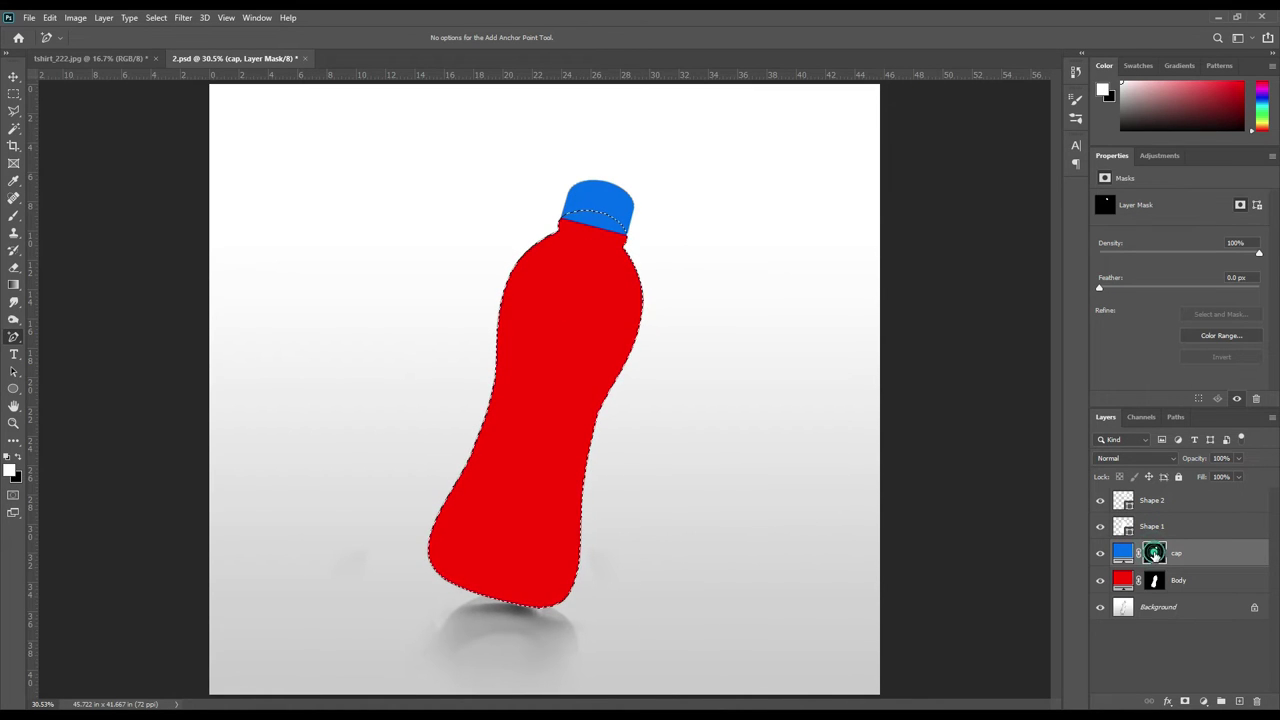
click(12, 220)
click(13, 216)
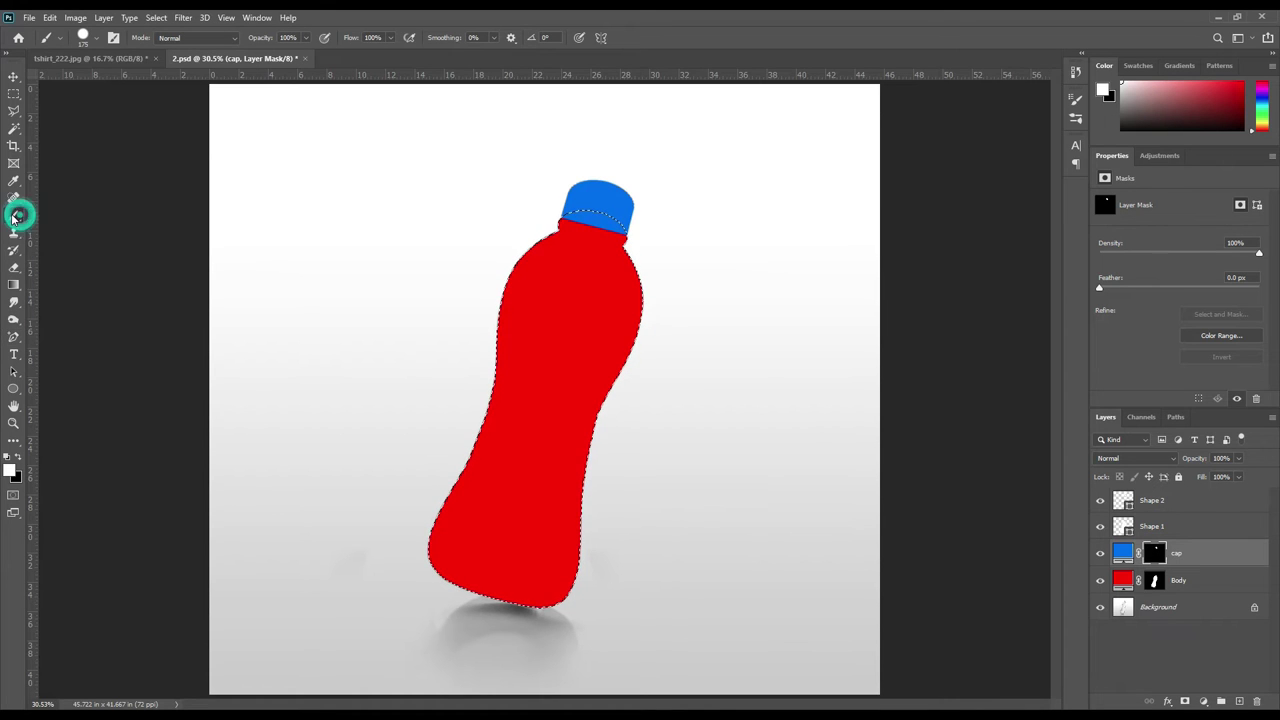
click(98, 41)
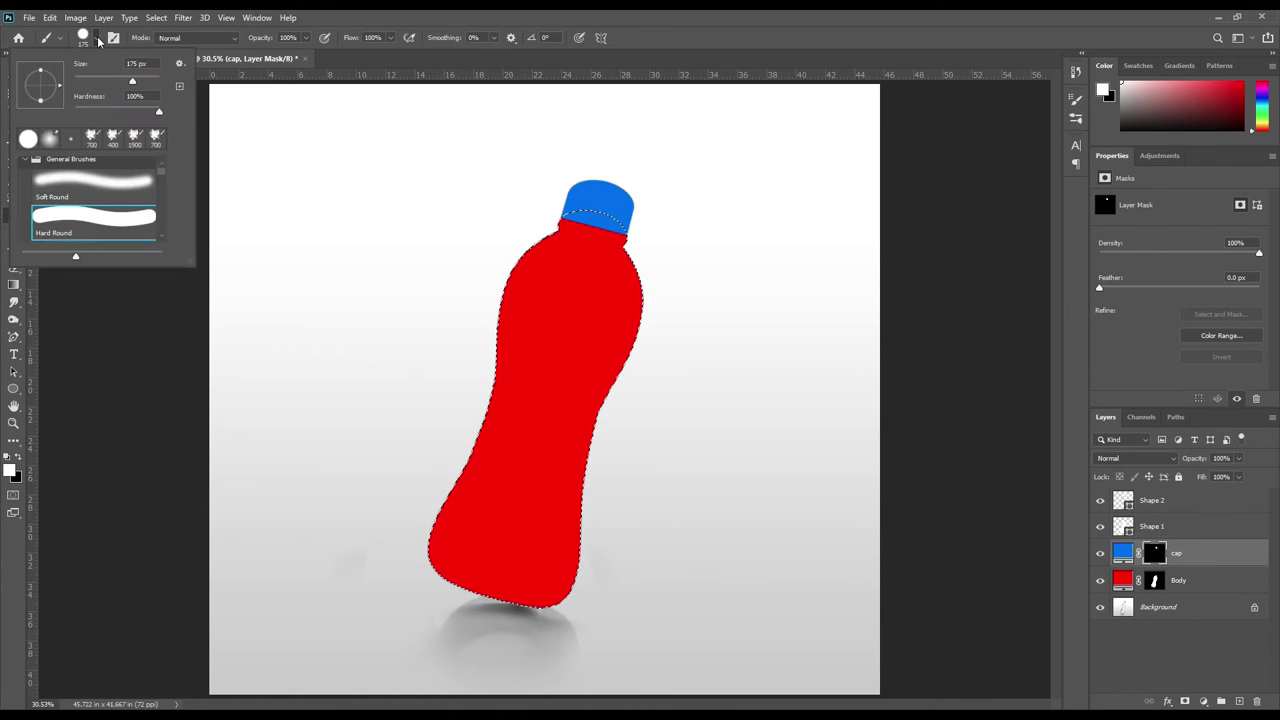
click(98, 41)
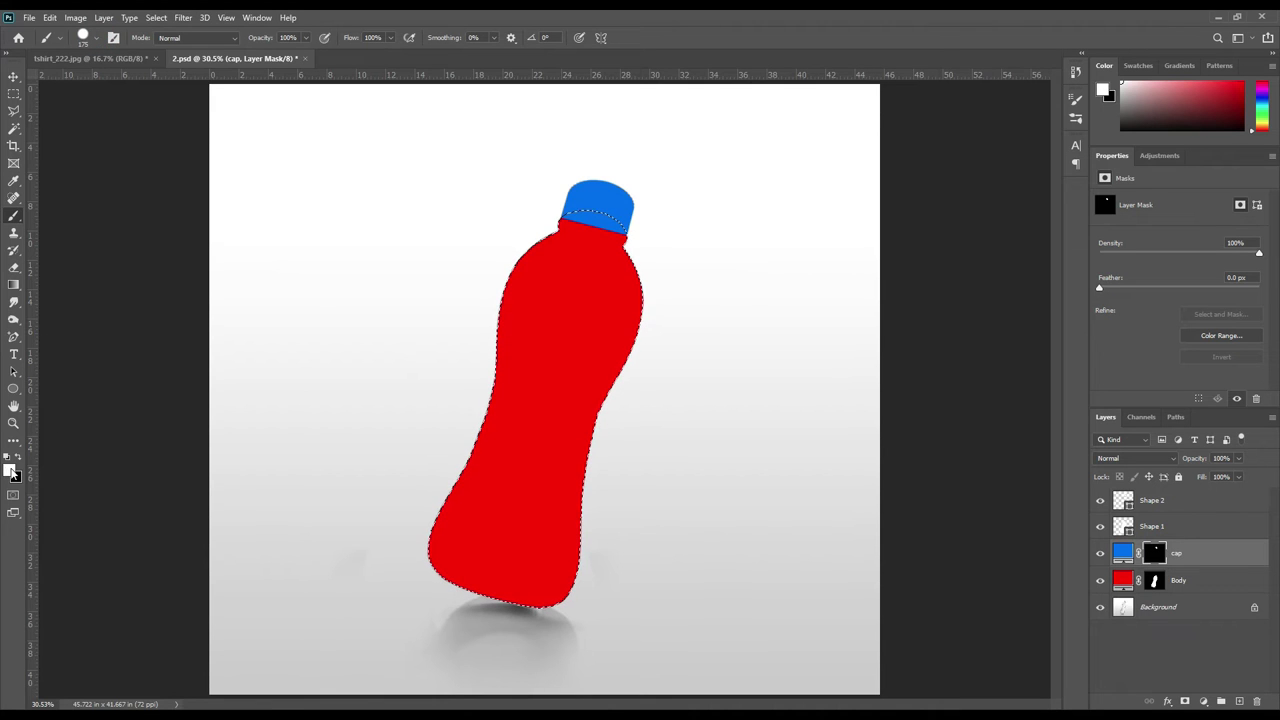
click(18, 457)
click(11, 472)
drag(795, 306, 742, 362)
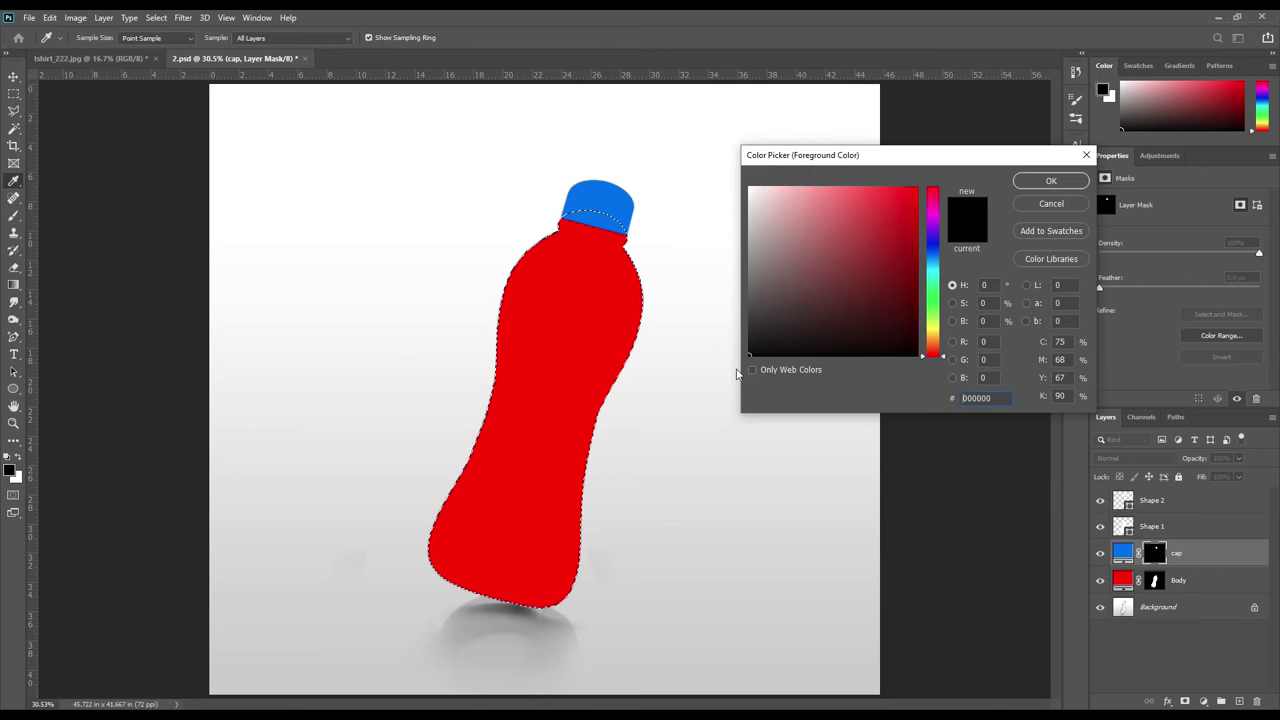
click(1025, 181)
Step: Paint out the cap mask over the bottle neck, then deselect
click(1155, 552)
drag(582, 218, 571, 218)
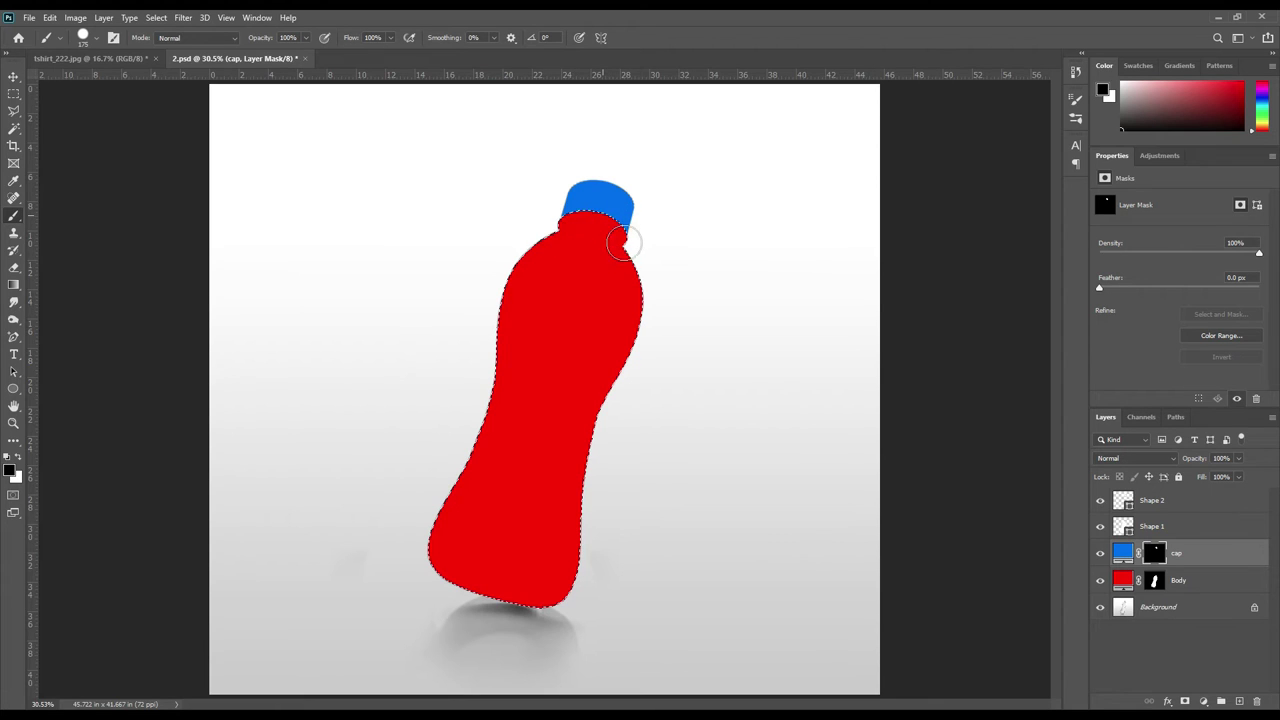
click(19, 80)
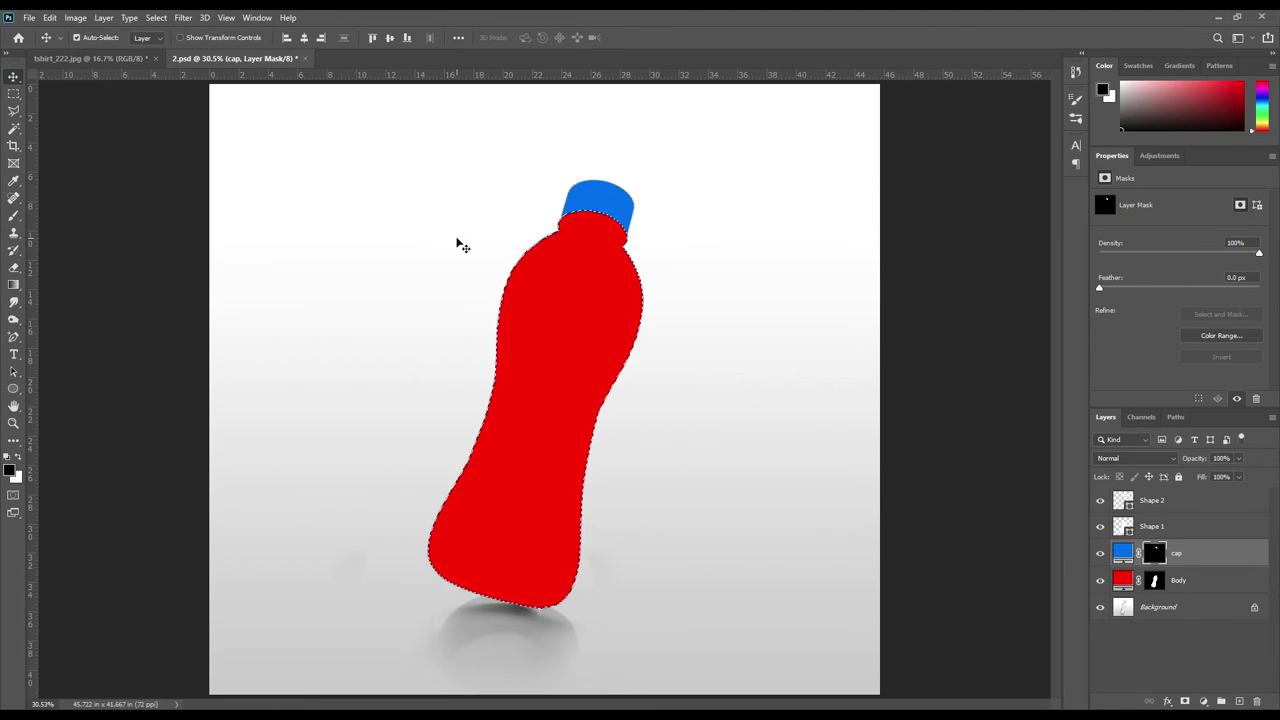
key(ctrl)
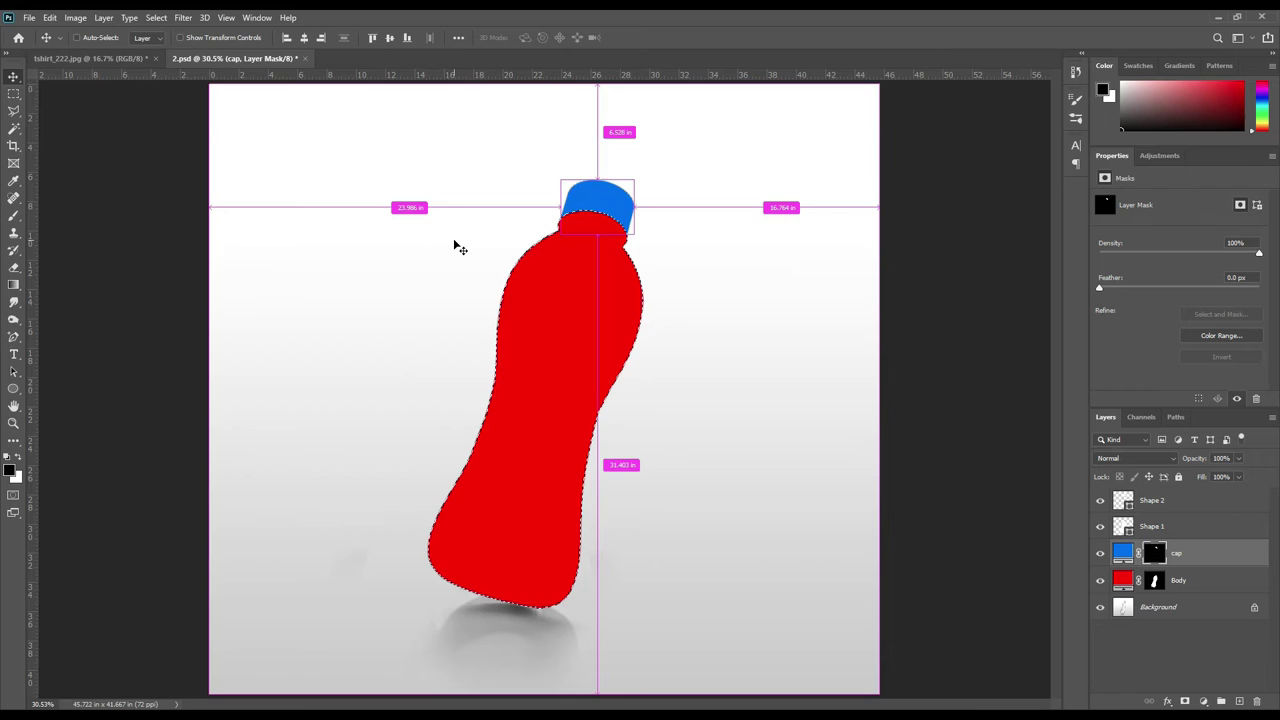
key(ctrl+d)
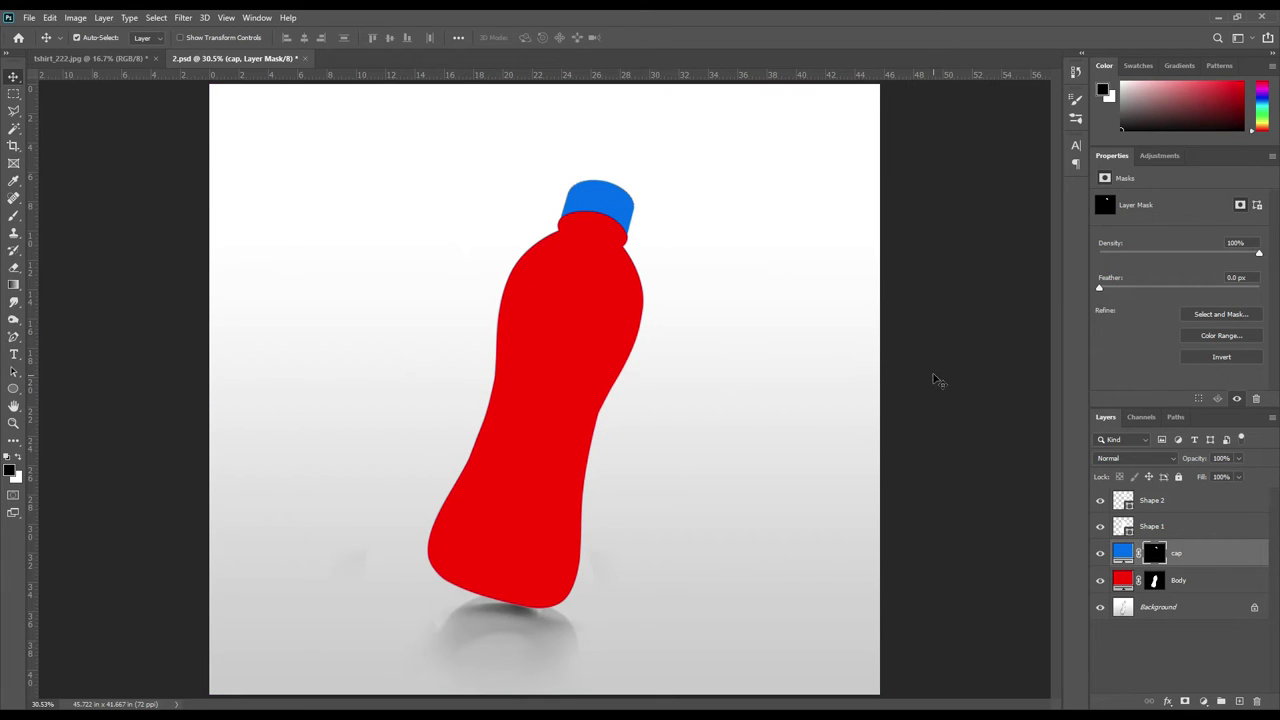
Step: Group the Shape 1 and Shape 2 layers into a group named 'Object ID'
key(ctrl+n)
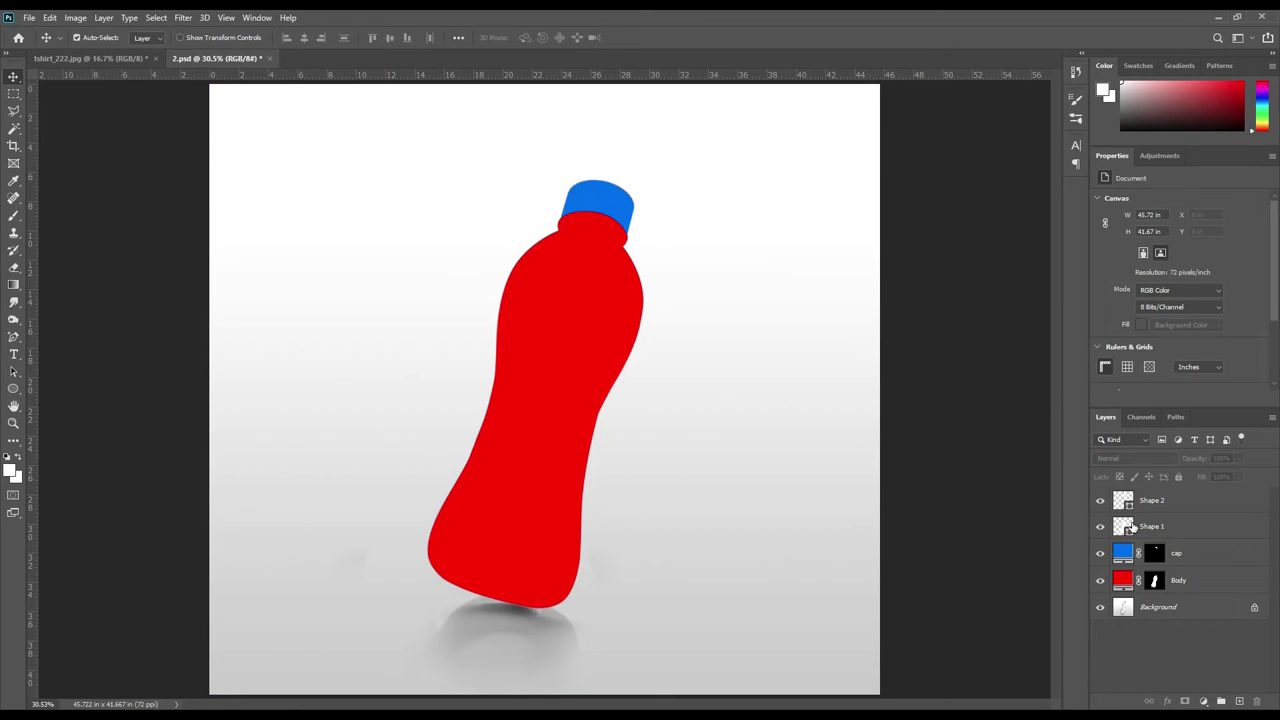
click(1170, 525)
shift+click(1172, 497)
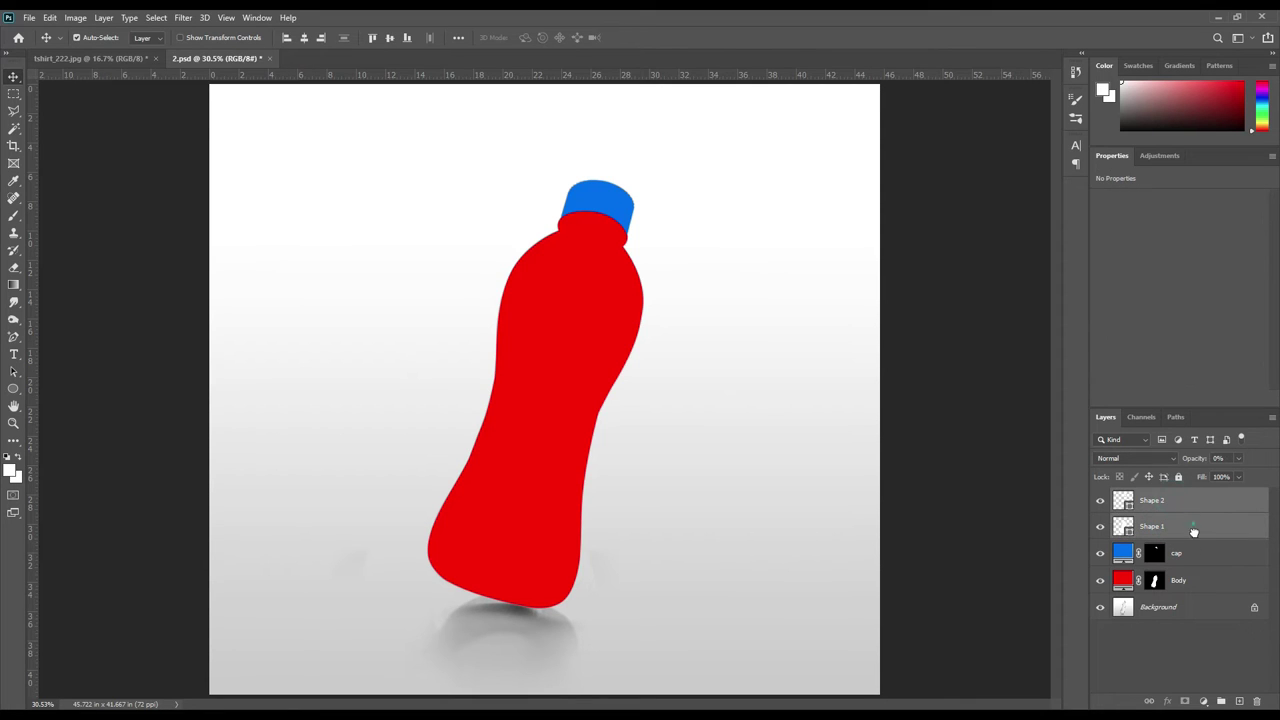
drag(1193, 531, 1221, 701)
double_click(1150, 496)
text(Object I)
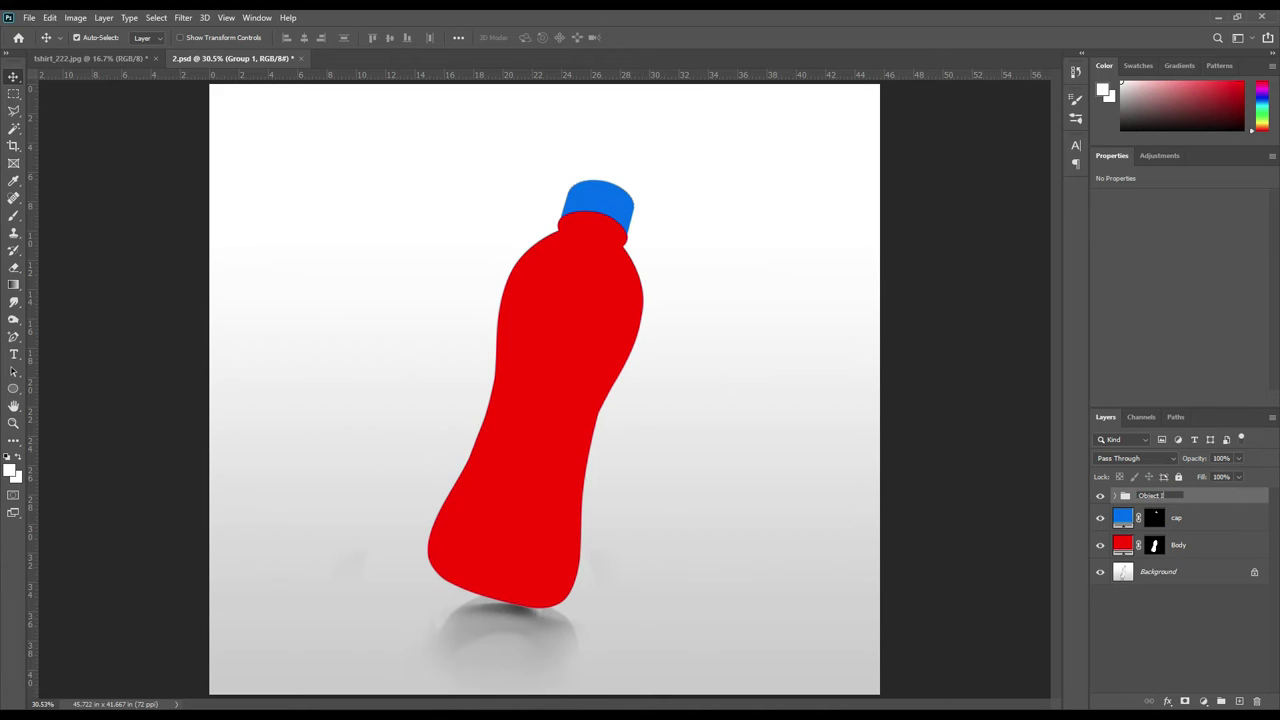
text(D)
key(Return)
click(13, 388)
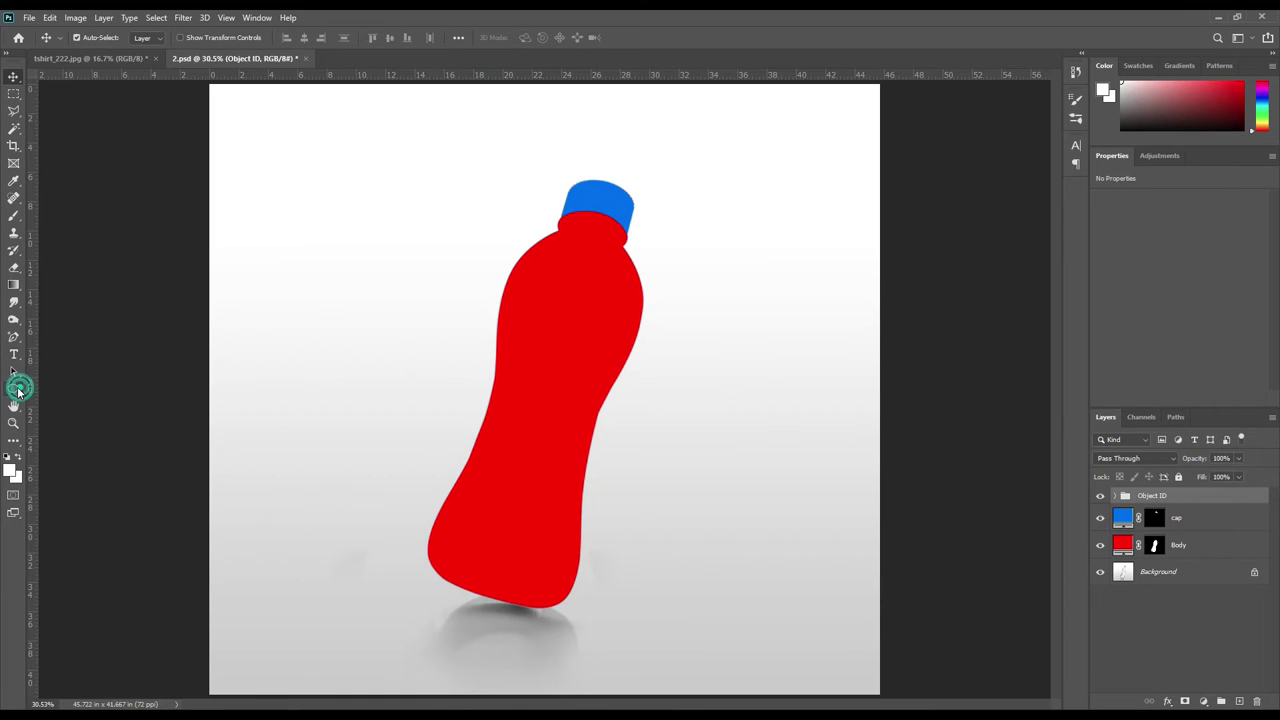
click(67, 390)
Step: Draw a tall black rectangle over the bottle's left side as a 67%-opacity smart object
drag(352, 209, 538, 620)
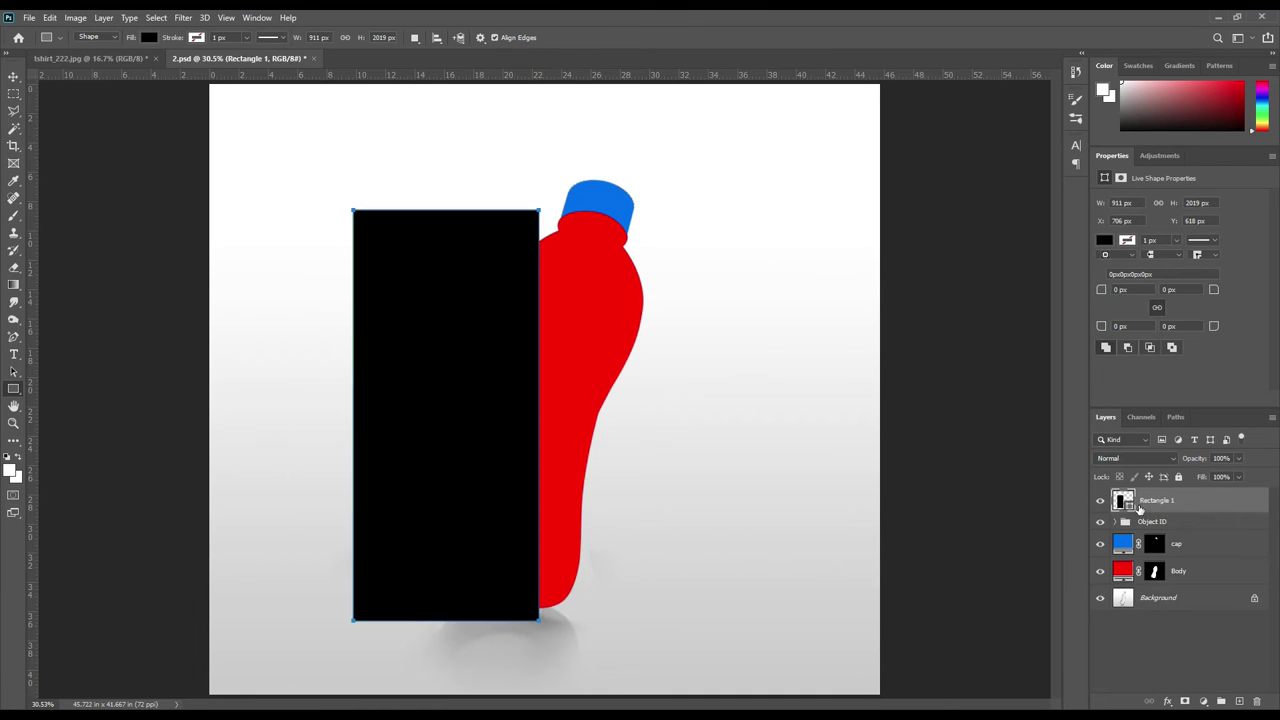
right_click(1175, 500)
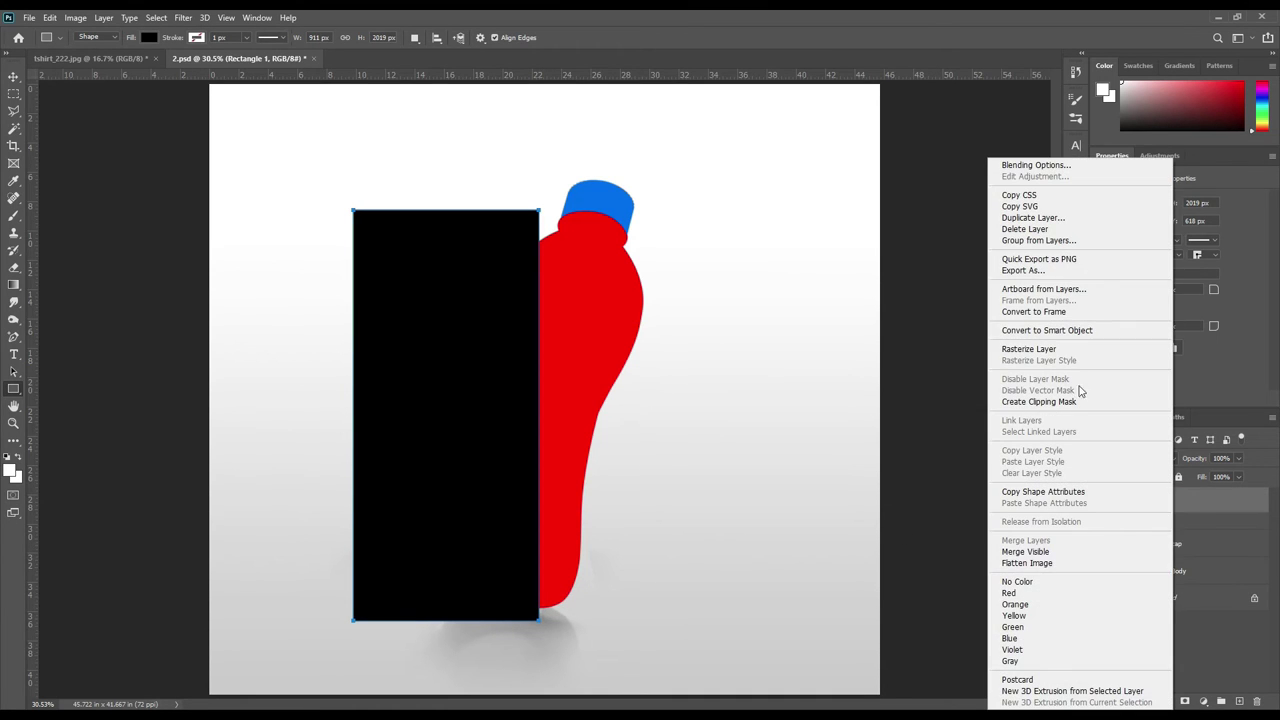
click(1060, 331)
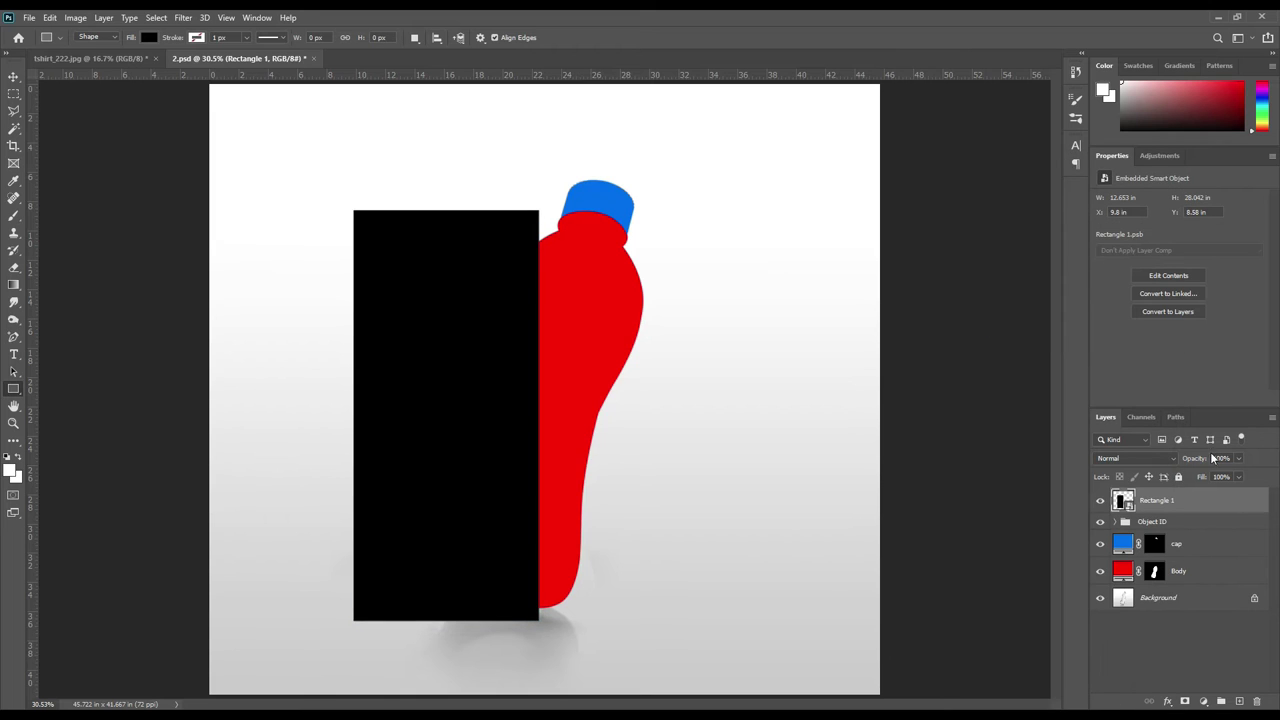
drag(1191, 463, 1189, 461)
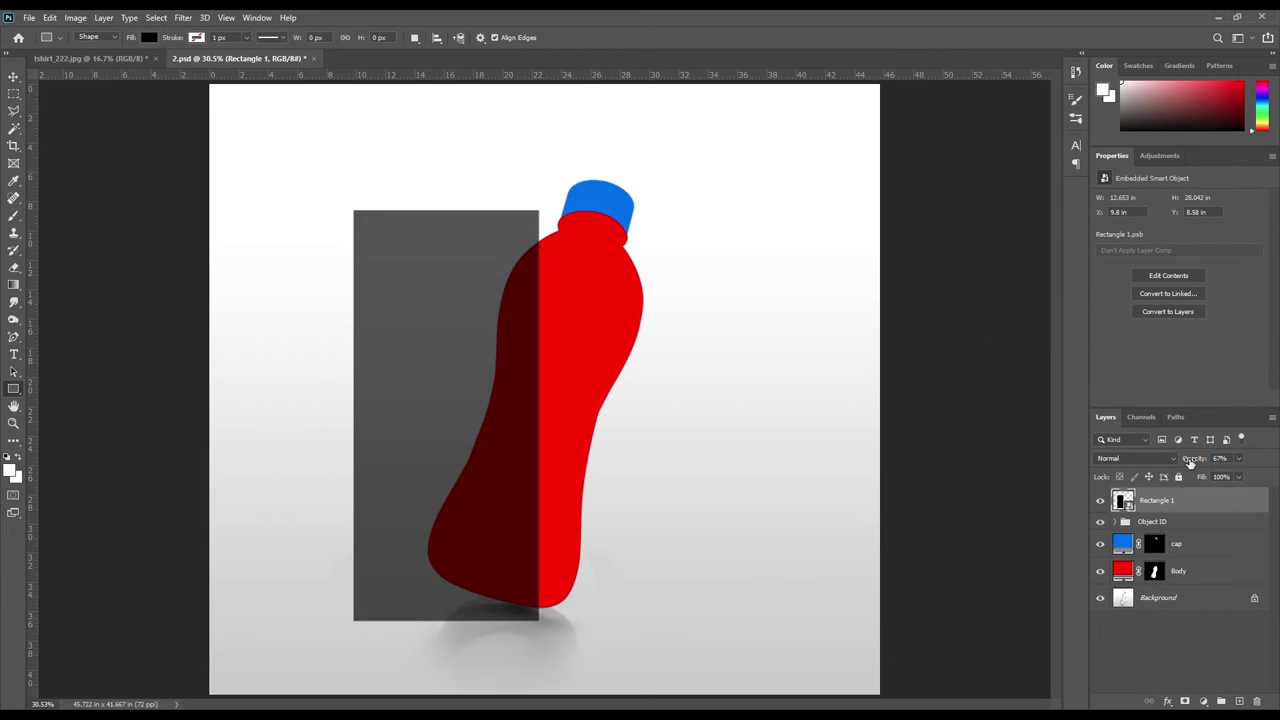
Step: Rotate Rectangle 1 about 15° and scale it to 93.01% to cover the bottle body
key(ctrl+t)
mouse_move(562, 190)
mouse_down()
mouse_move(622, 250)
mouse_move(611, 237)
mouse_up()
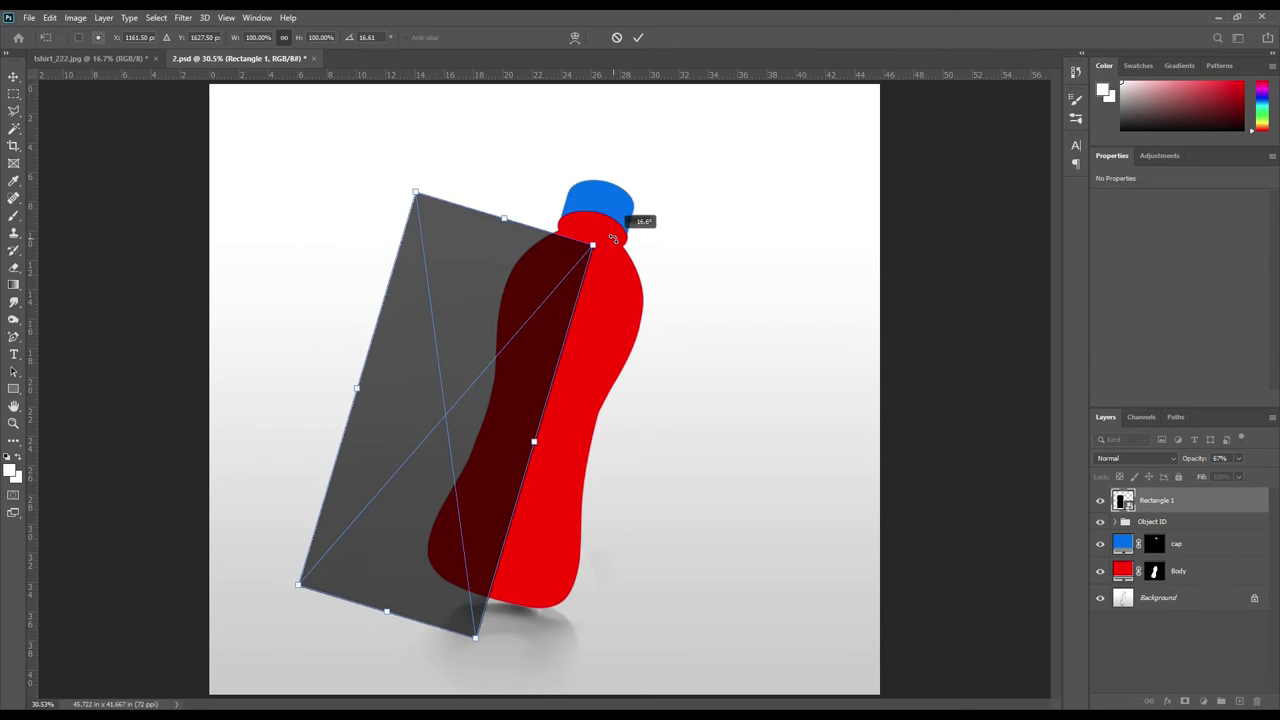
drag(486, 336, 572, 350)
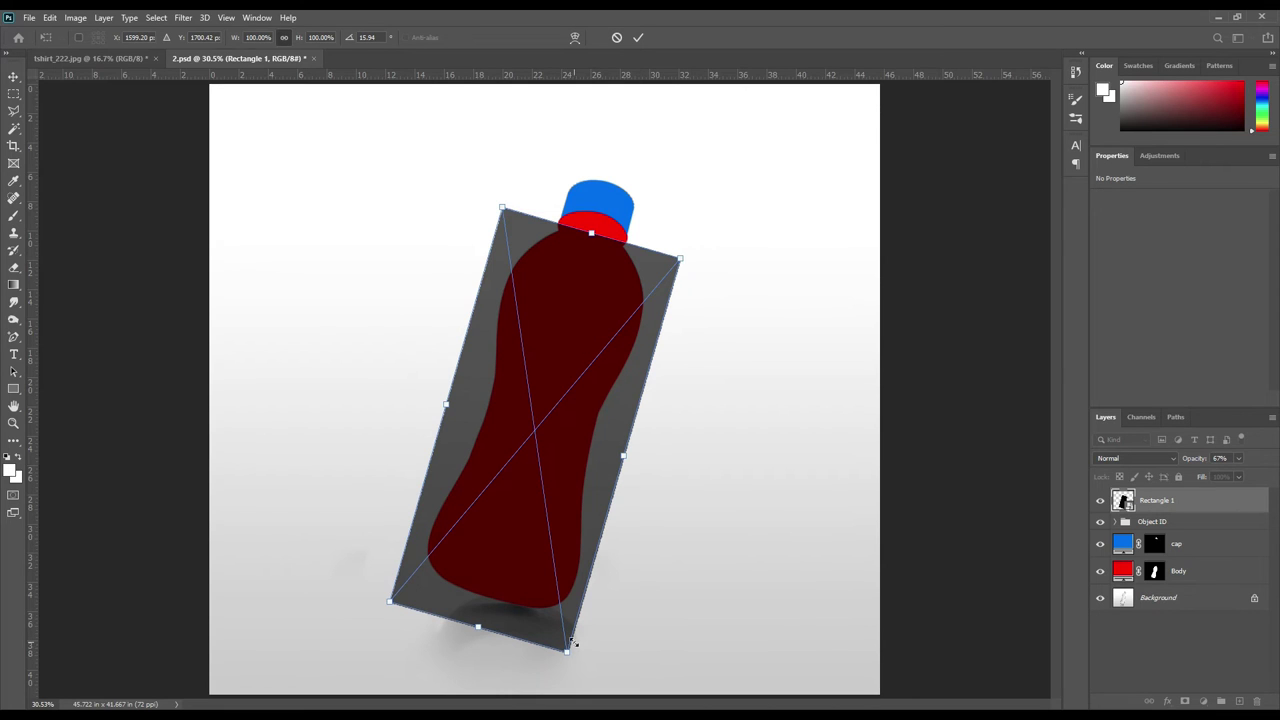
drag(568, 656, 558, 624)
drag(521, 562, 531, 567)
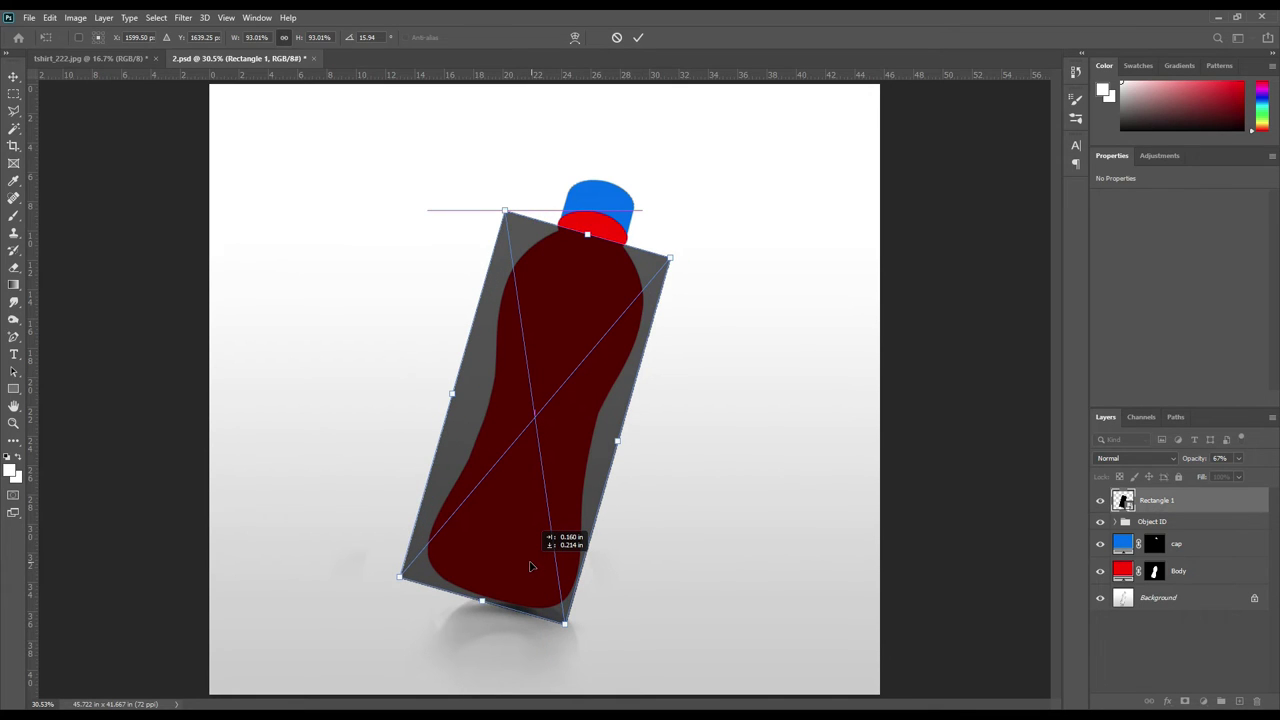
drag(692, 254, 692, 240)
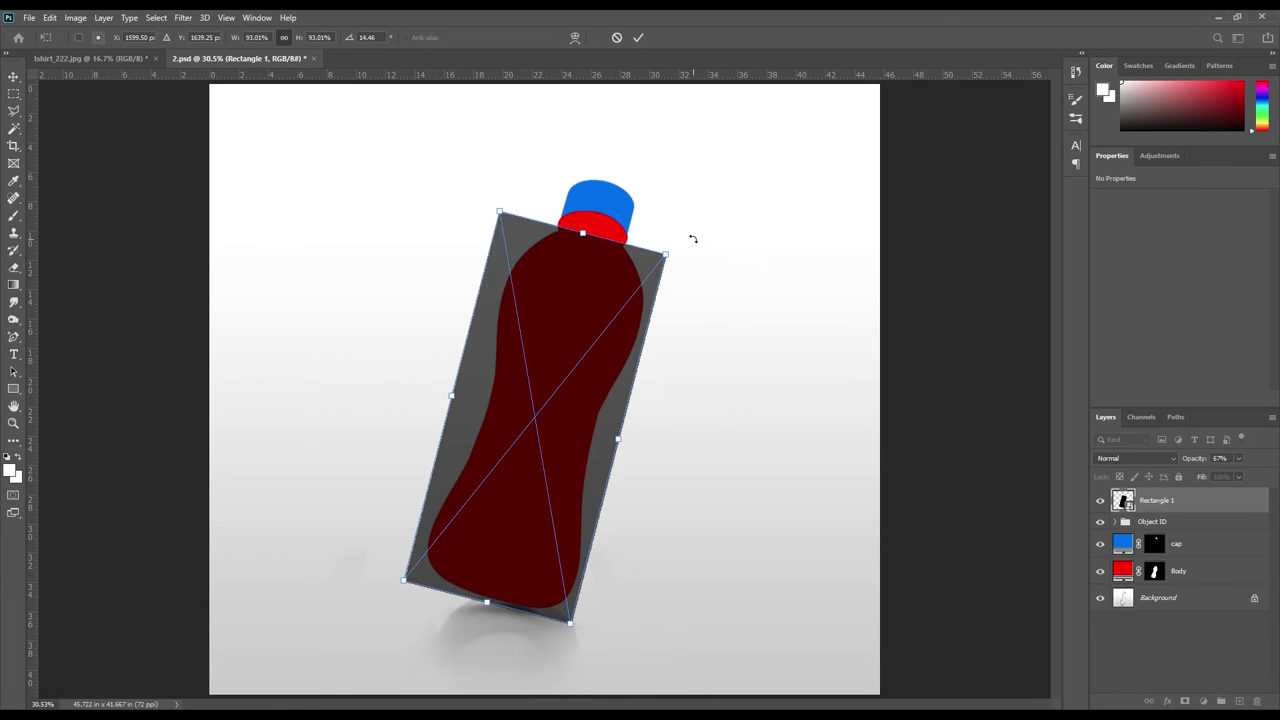
key(Right)
key(Right)
key(Right)
key(Right)
key(Right)
key(Right)
key(Right)
key(Right)
key(Right)
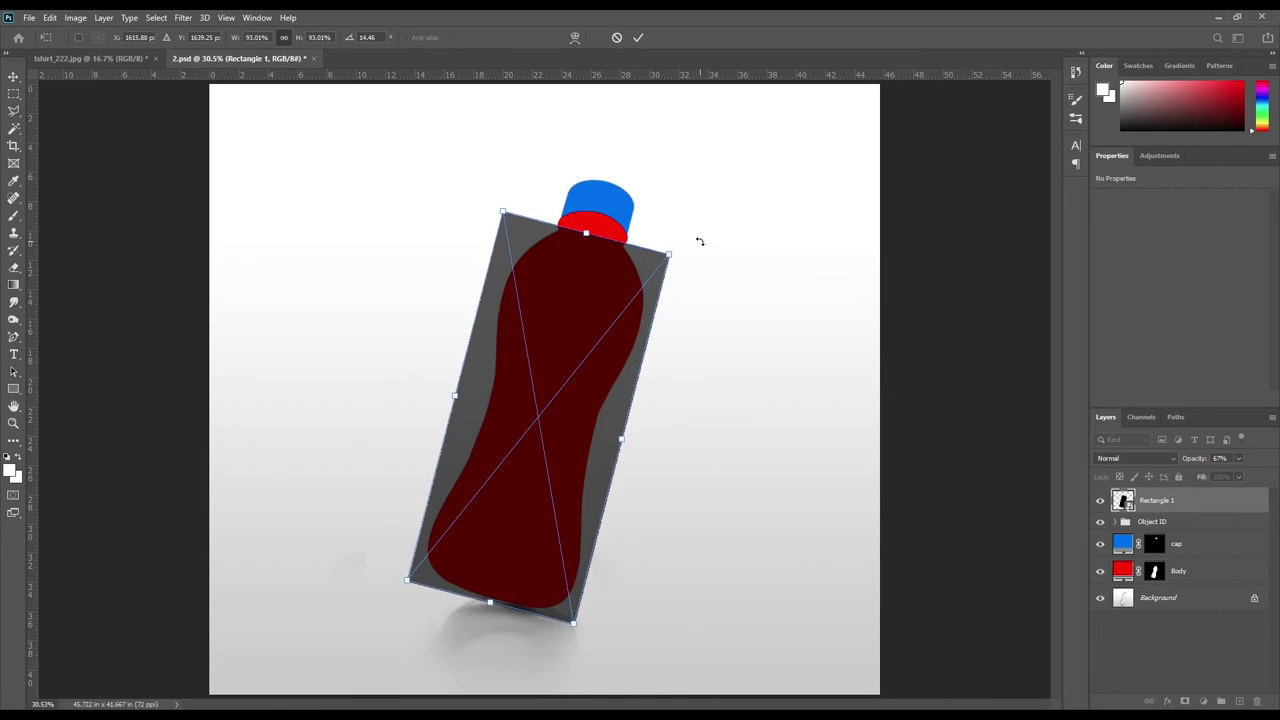
key(Right)
key(Right)
key(Right)
key(Right)
key(Right)
key(Right)
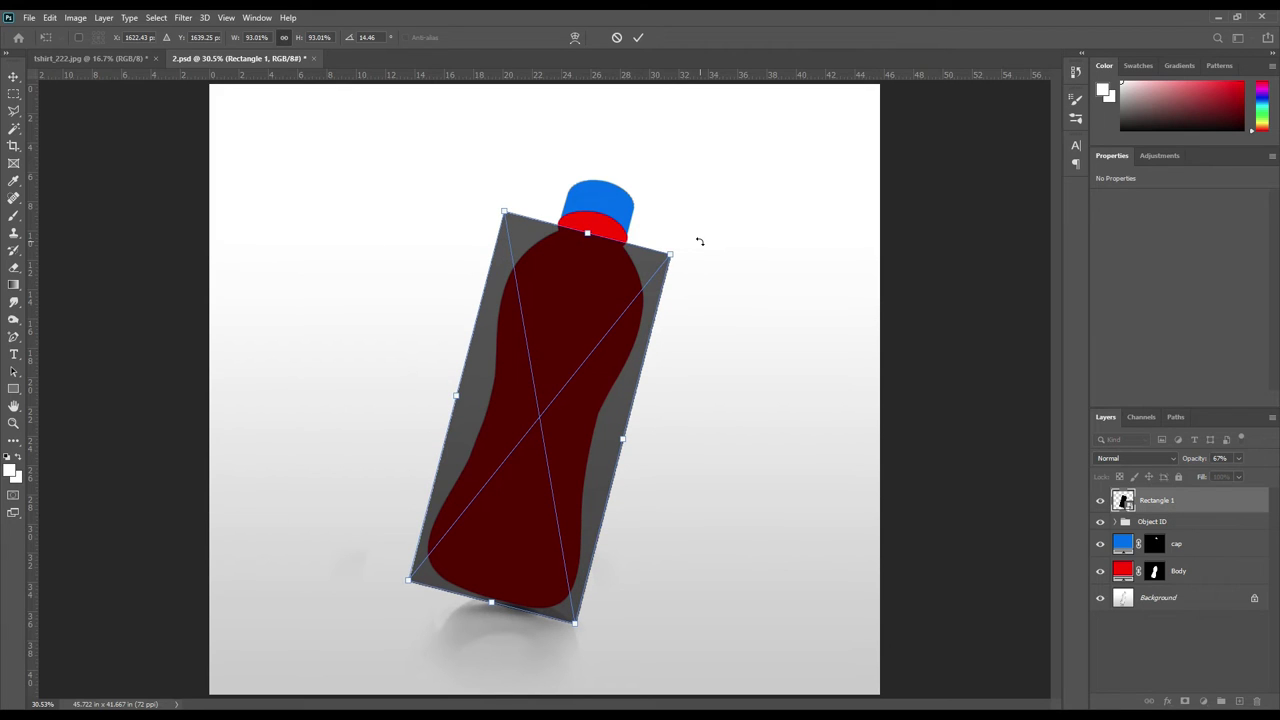
key(Left)
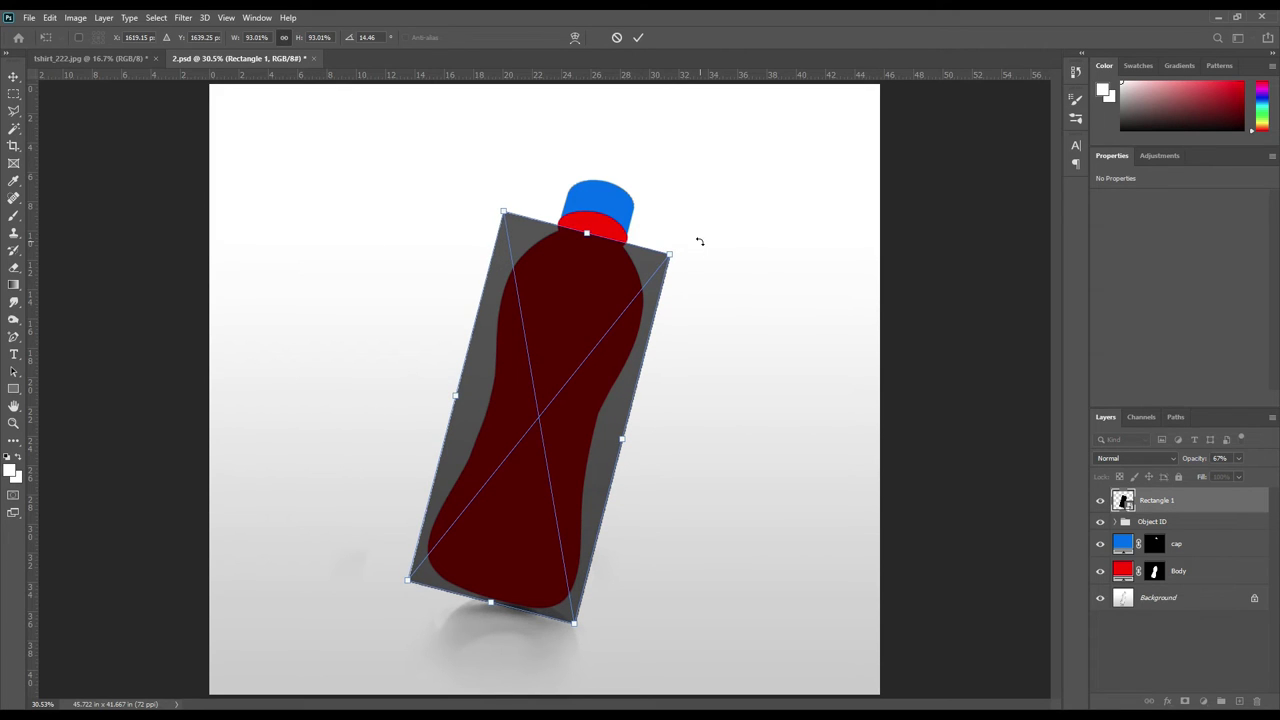
drag(690, 241, 693, 242)
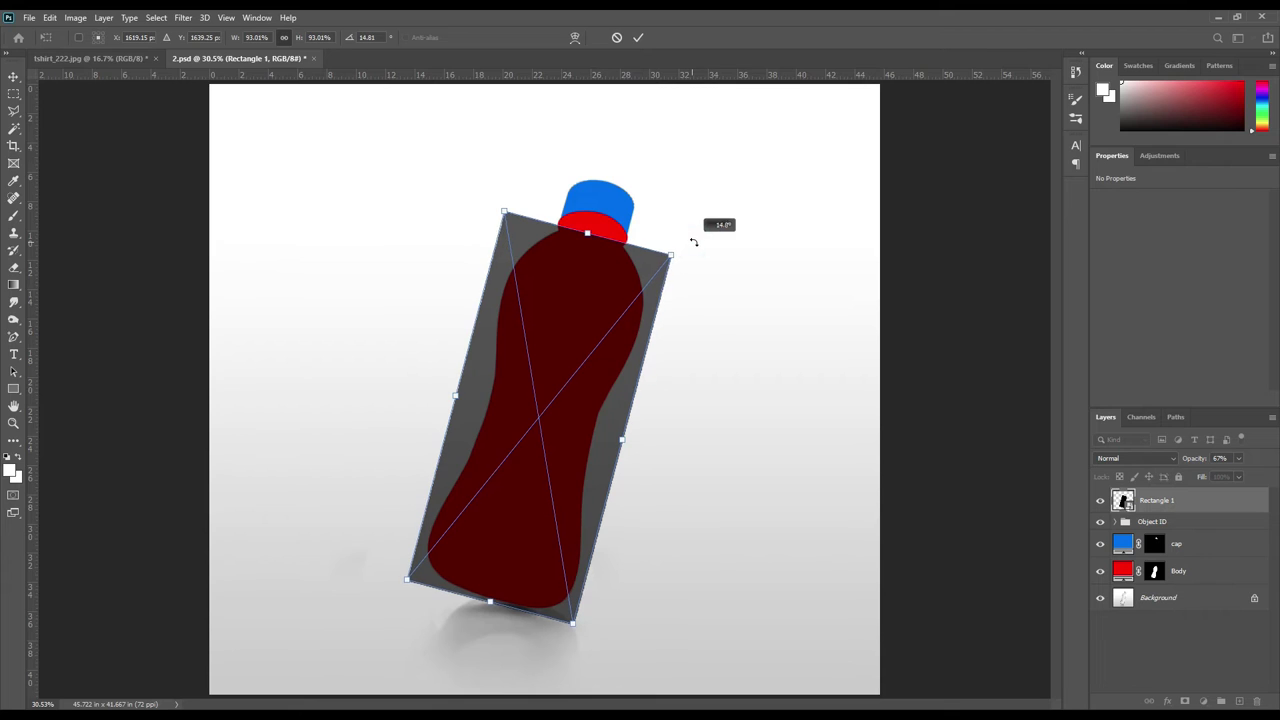
key(Right)
key(Right)
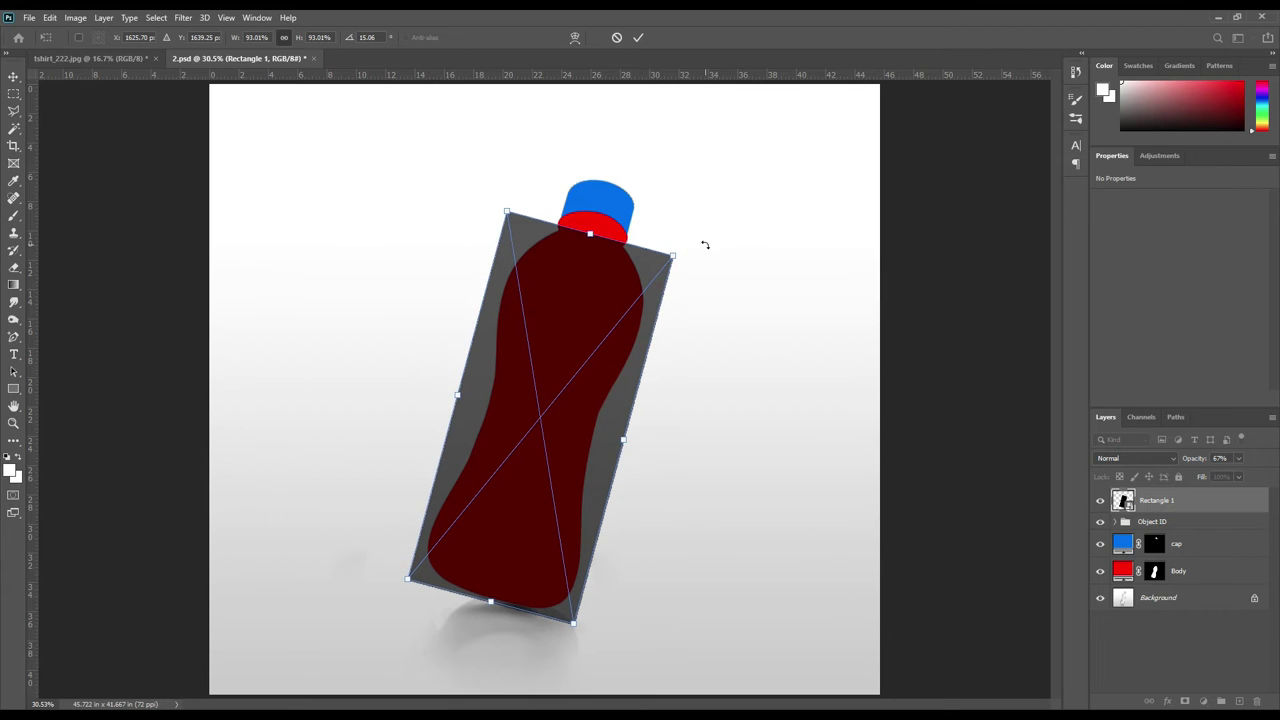
key(Right)
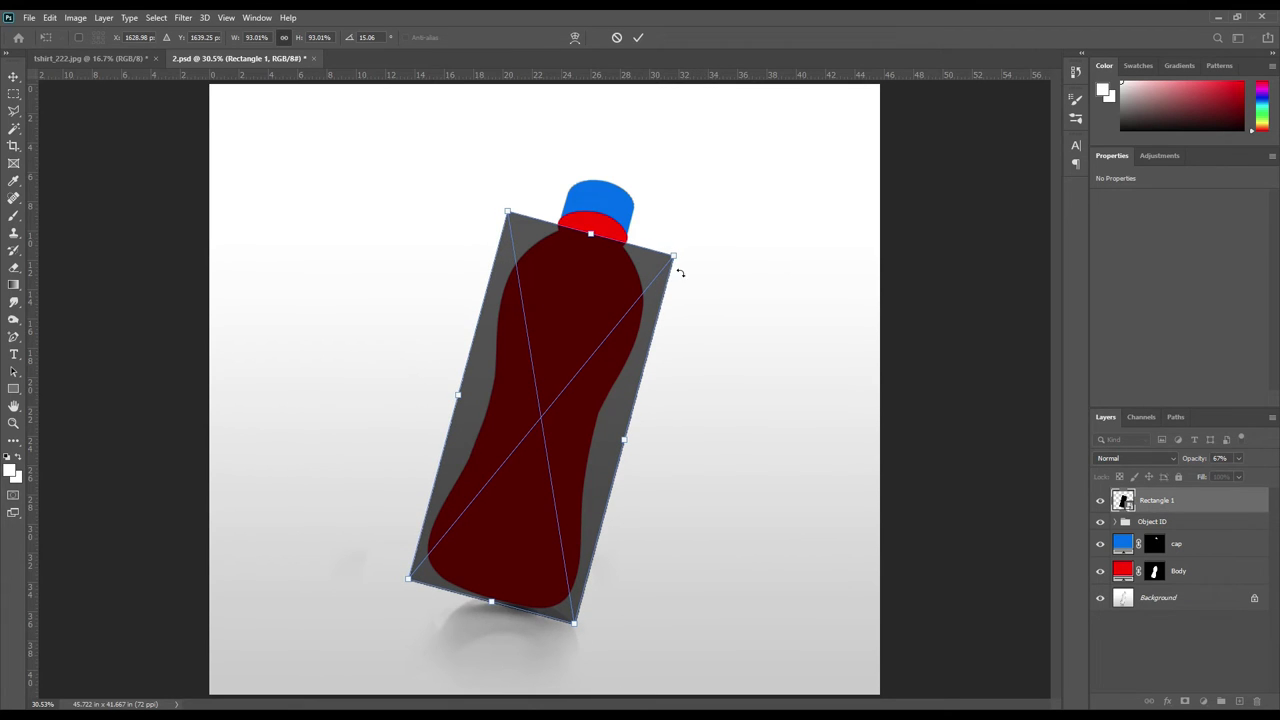
Step: Apply a Bulge warp with 29.7% bend to Rectangle 1
right_click(564, 304)
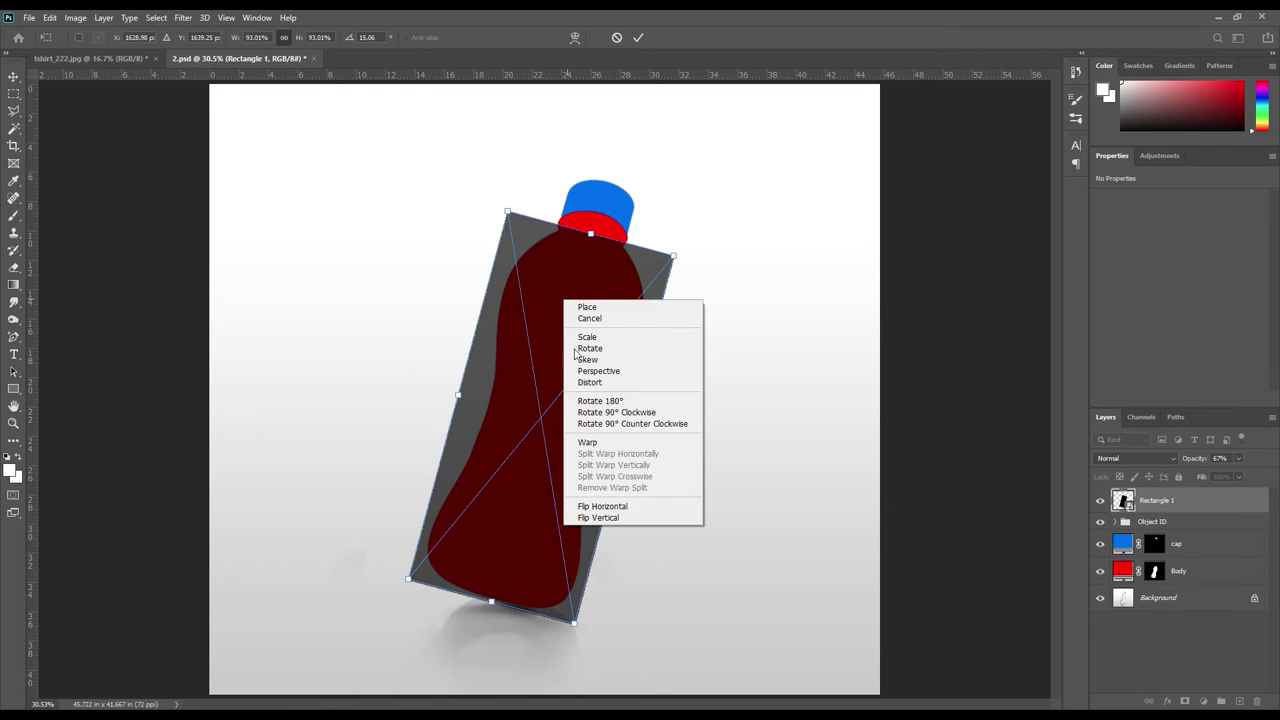
click(600, 444)
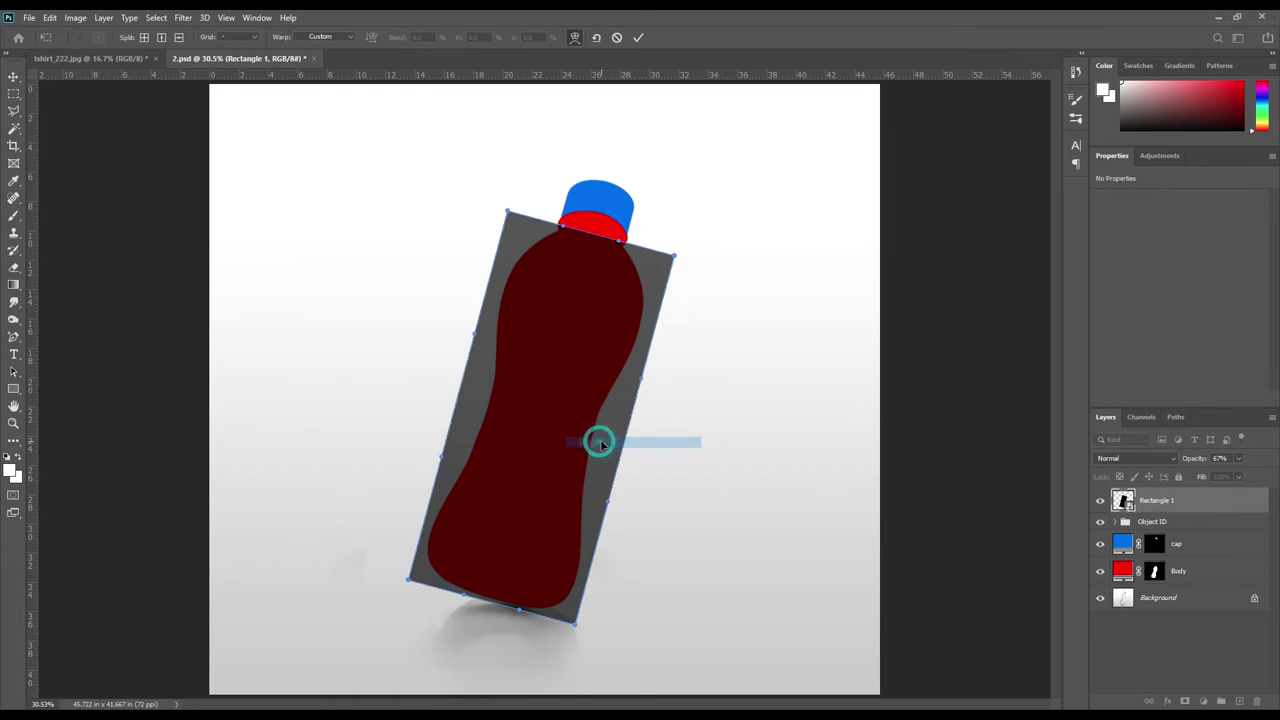
click(333, 38)
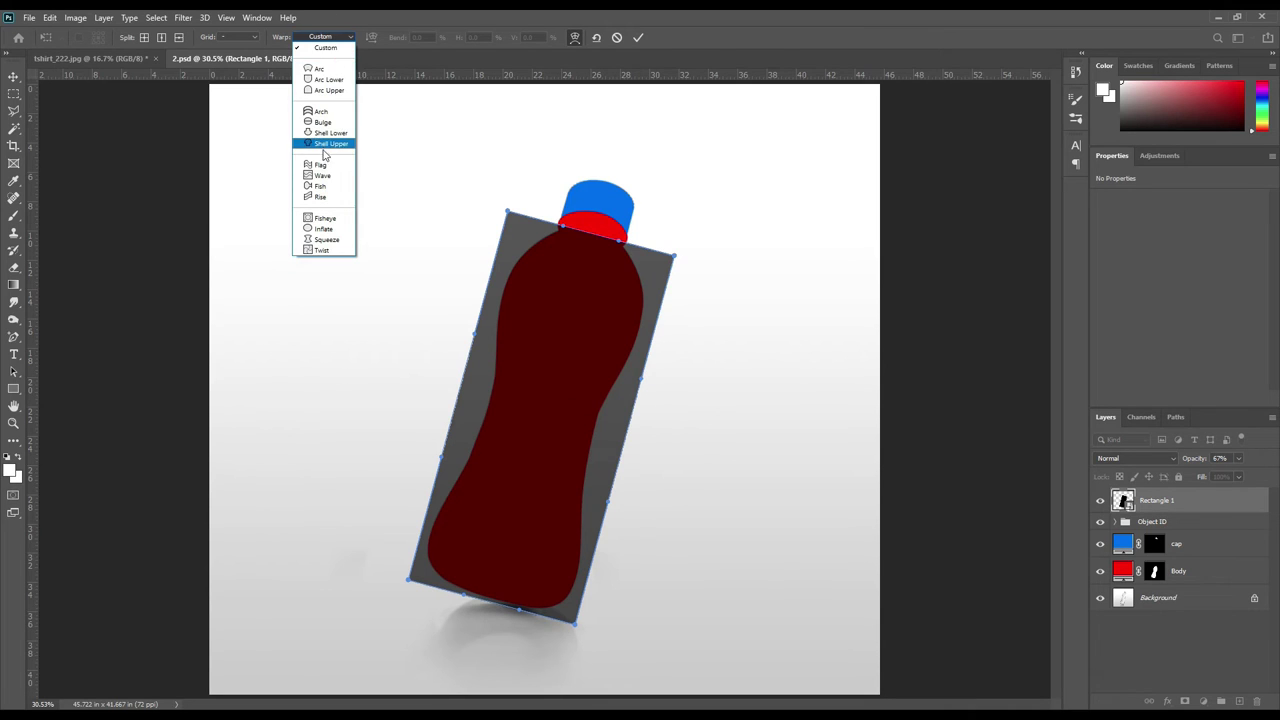
click(322, 111)
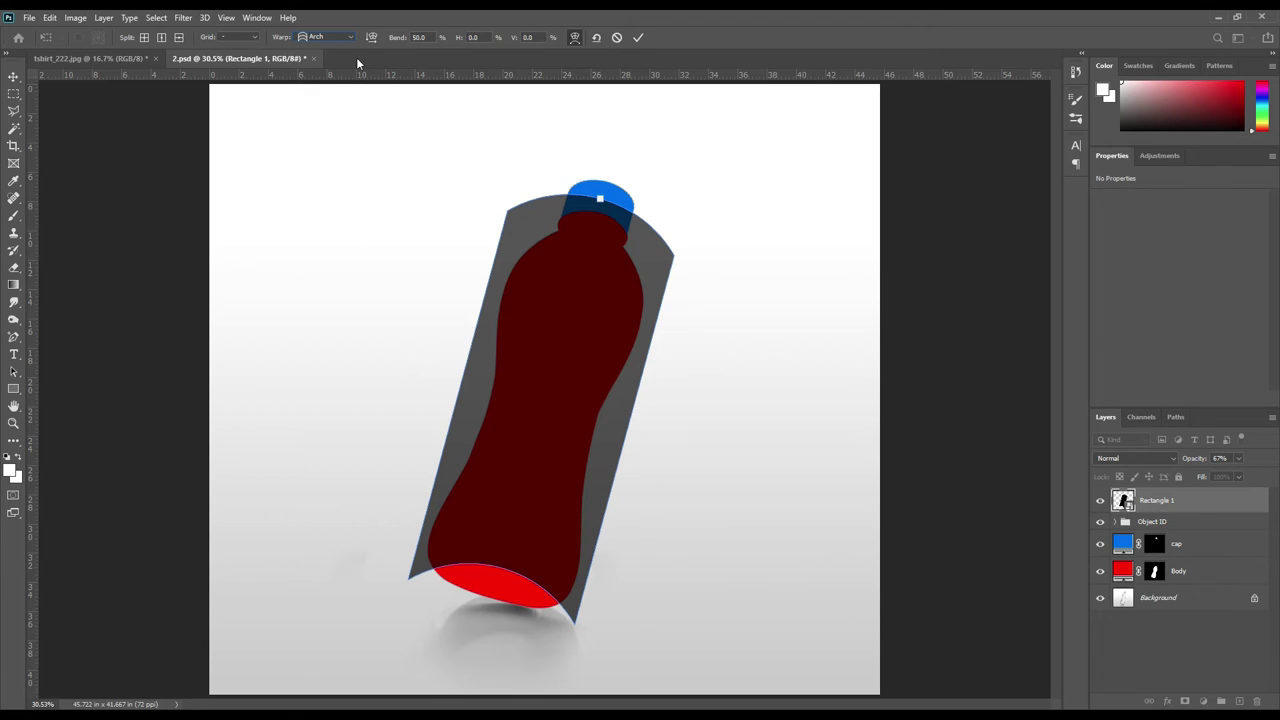
click(333, 38)
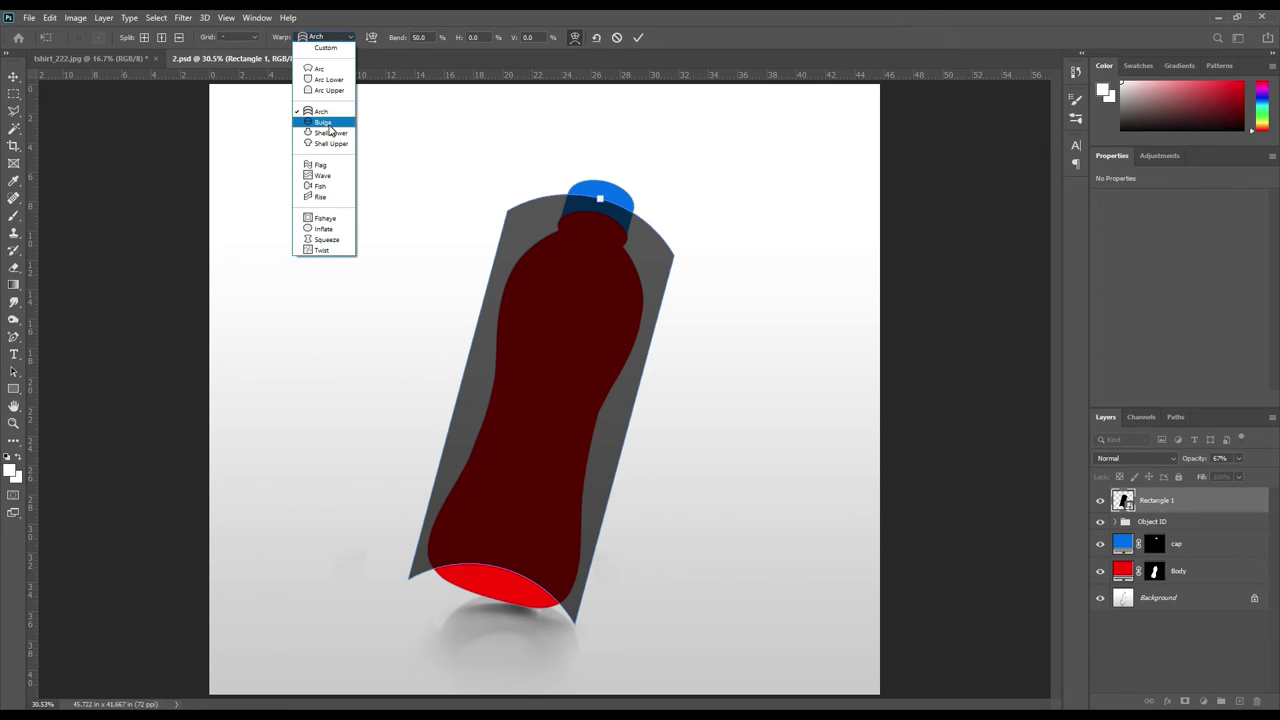
click(330, 121)
drag(601, 203, 598, 217)
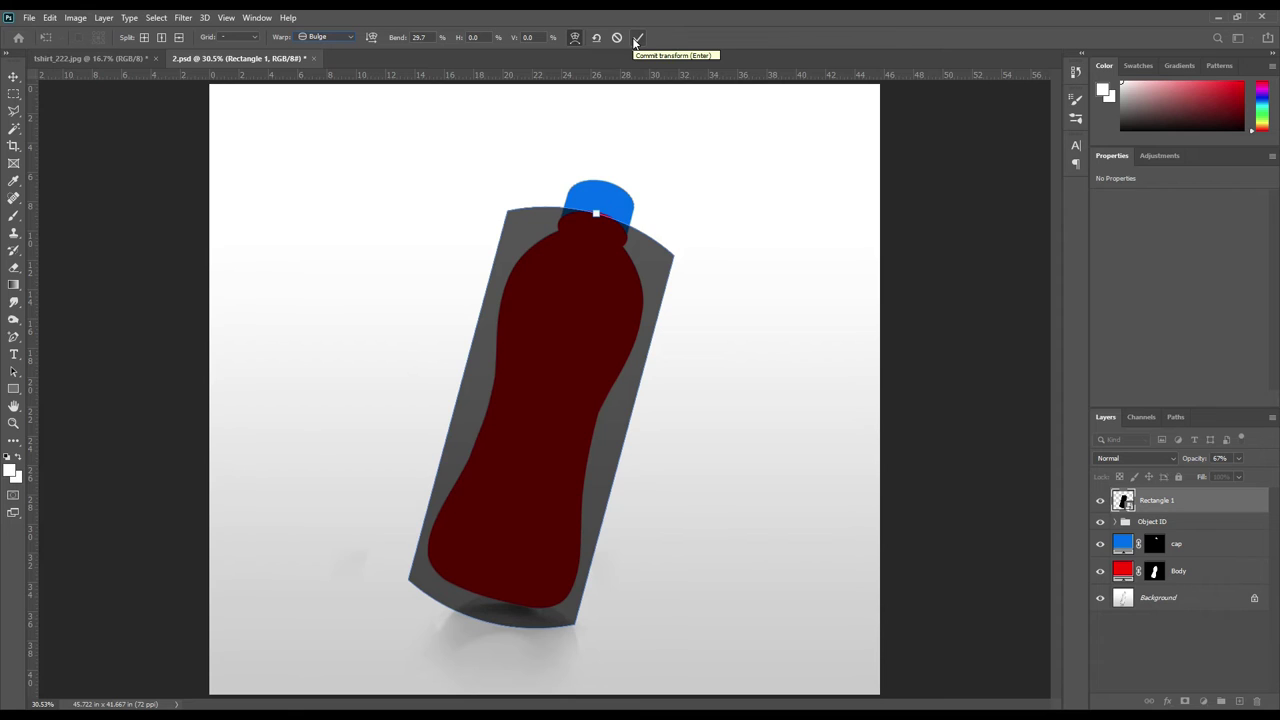
click(637, 40)
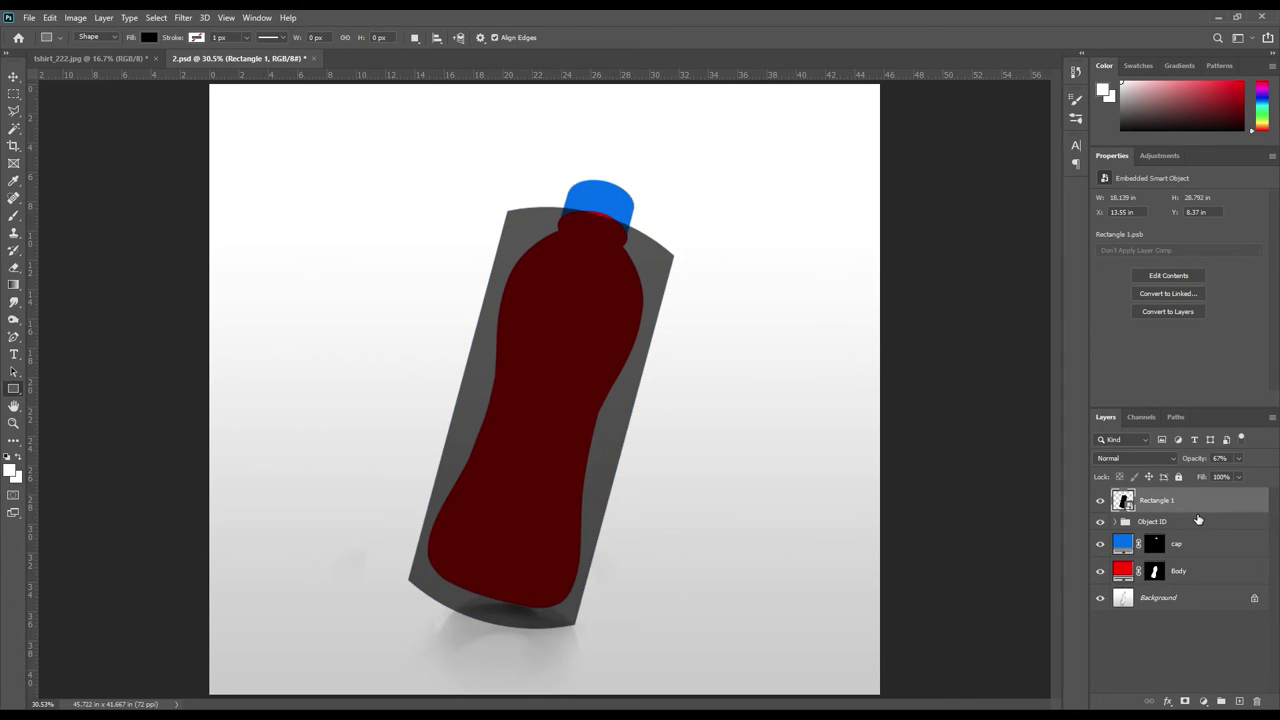
Step: Mask Rectangle 1 to the Body outline, place it between cap and Body, at 100% opacity
click(13, 77)
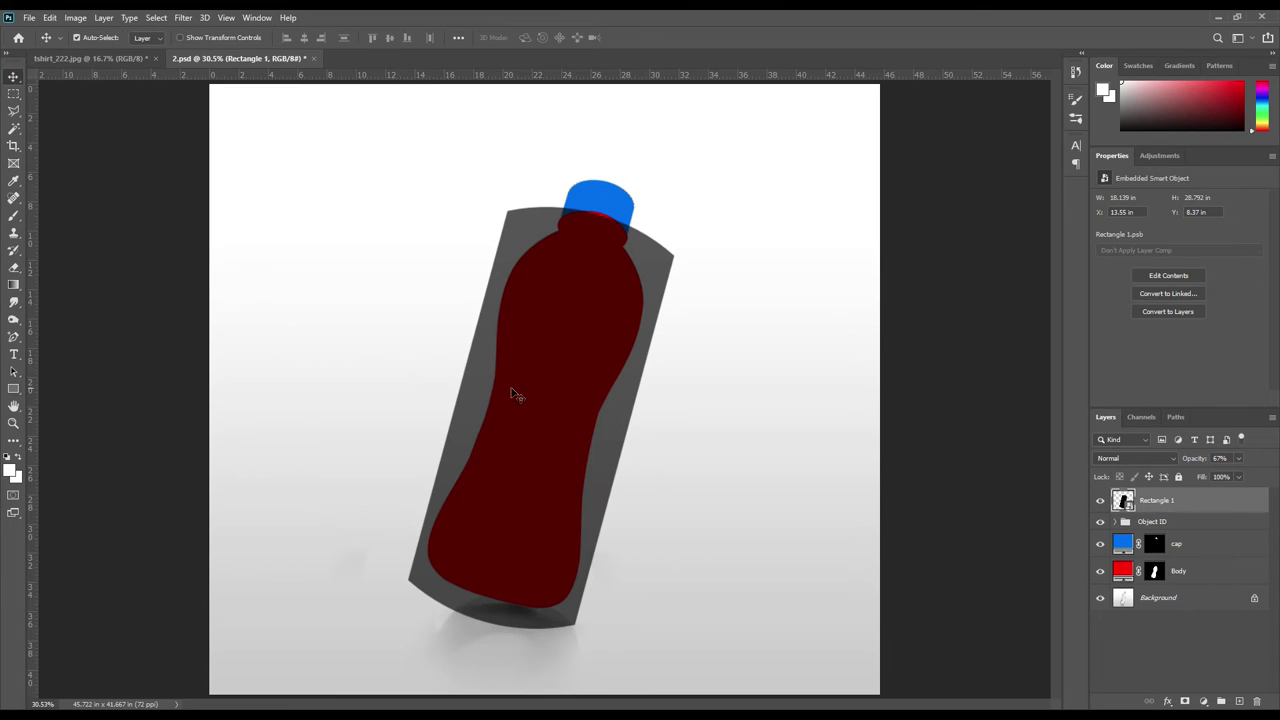
key(Up)
key(Up)
key(Up)
key(Up)
key(Up)
key(Up)
key(Up)
key(Up)
key(Up)
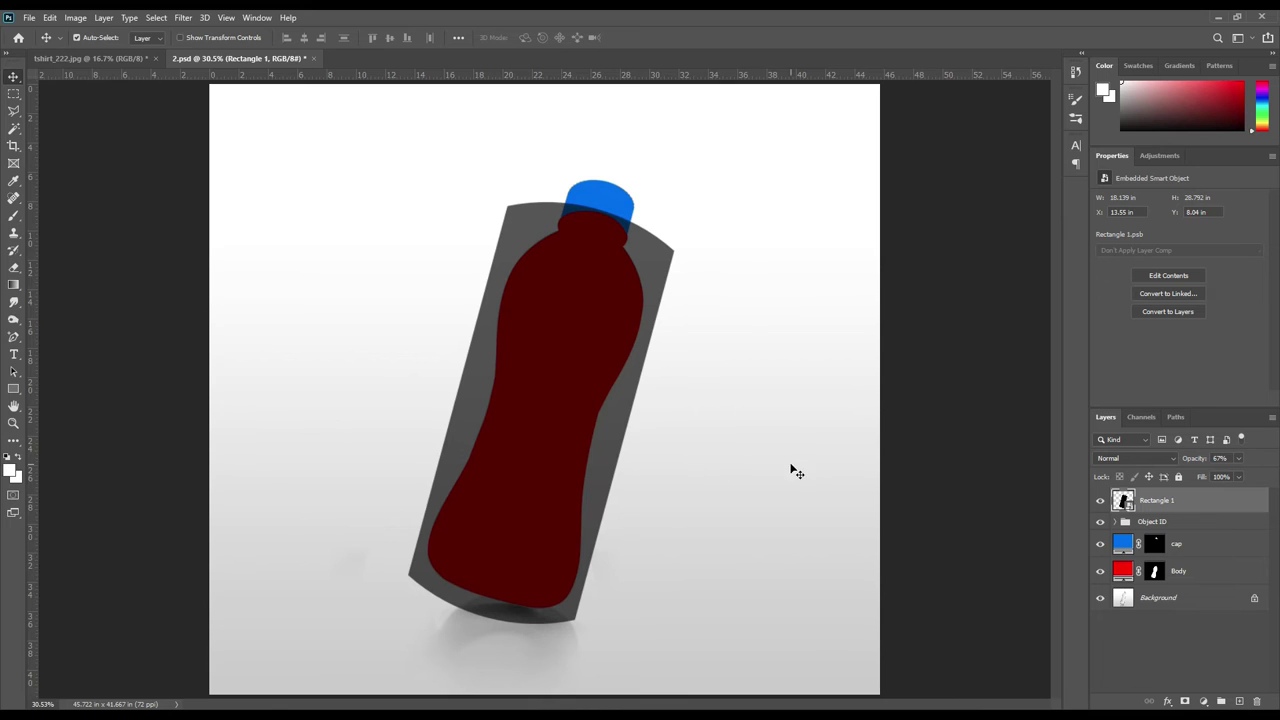
ctrl+click(1155, 574)
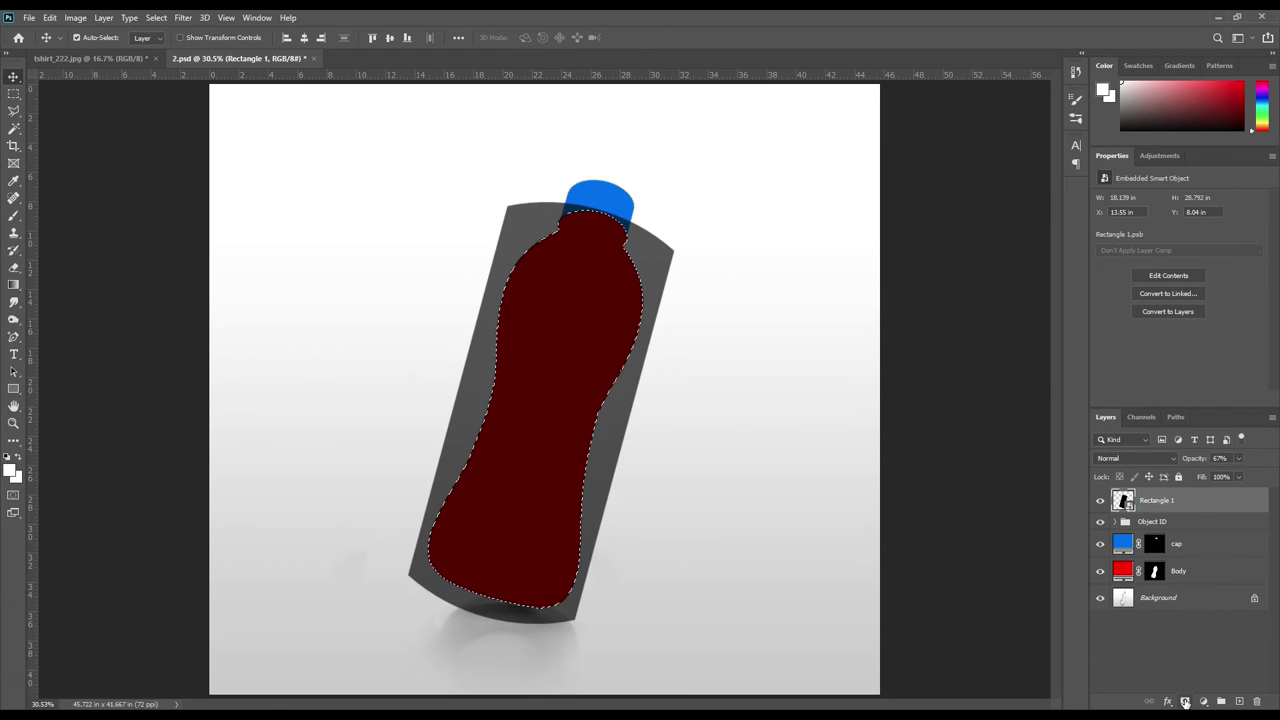
click(1185, 701)
drag(1187, 500, 1172, 558)
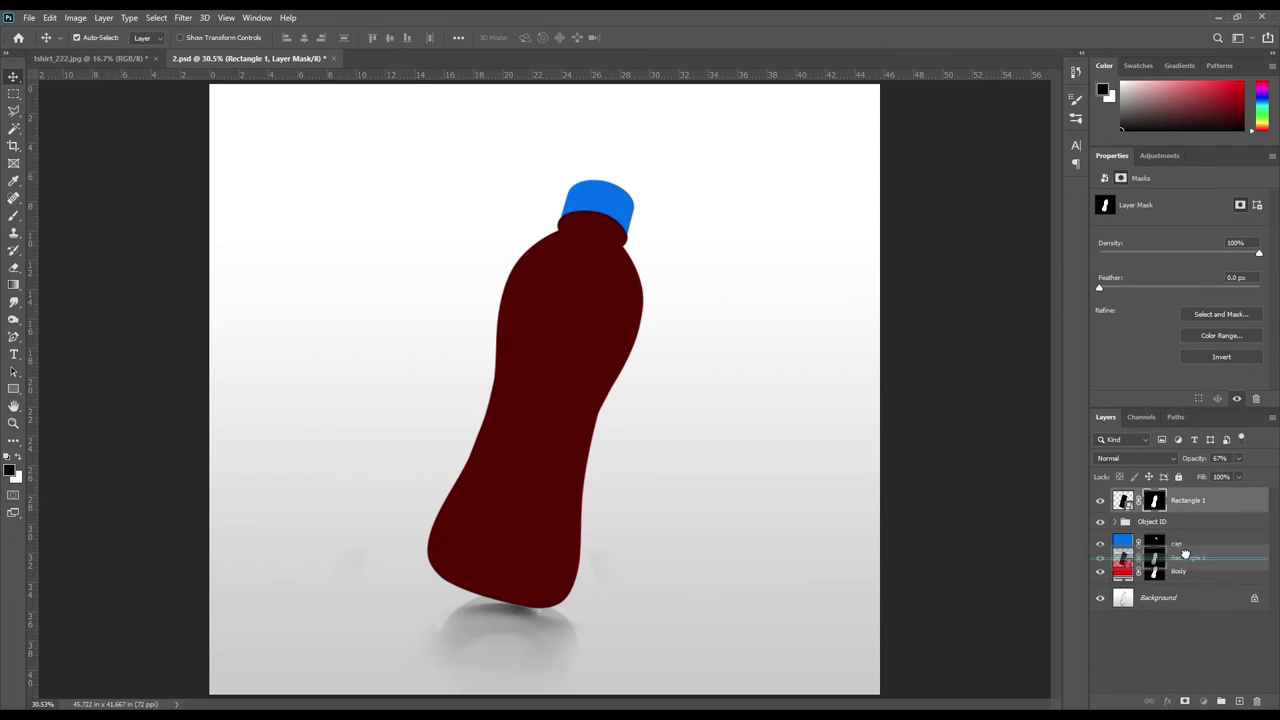
drag(1192, 460, 1278, 462)
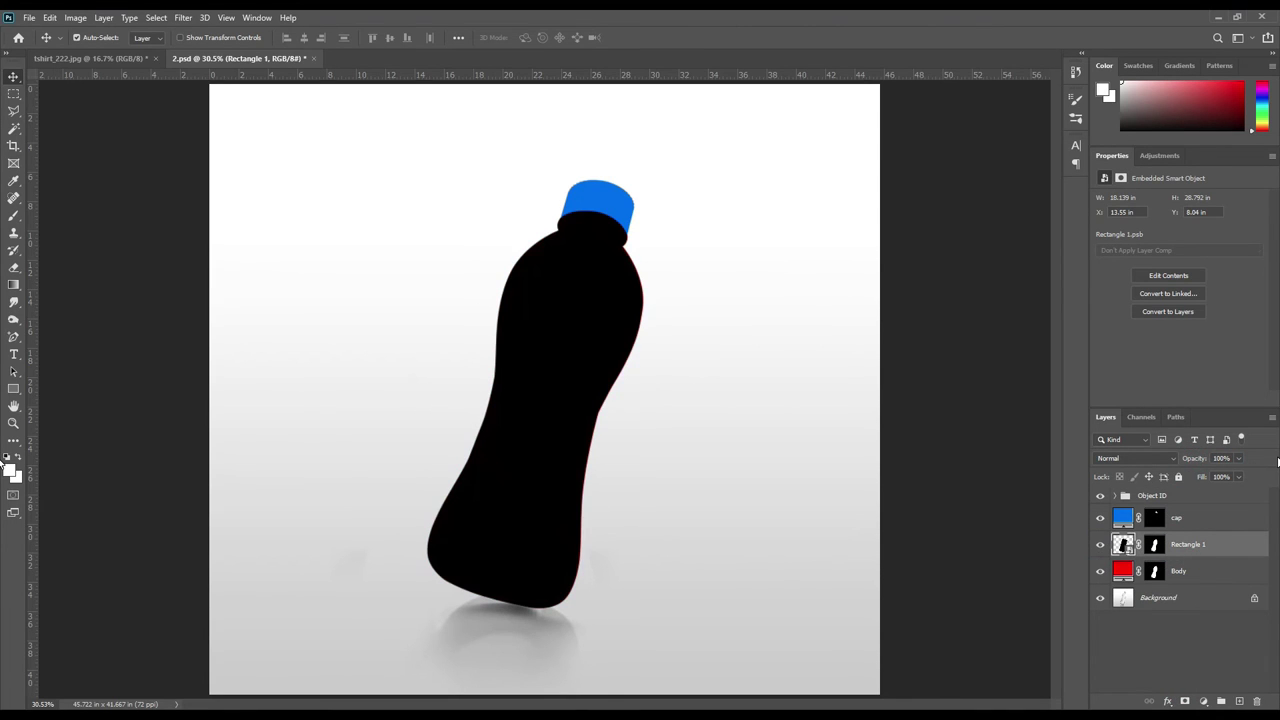
Step: Hide the Body layer and open the Rectangle 1 smart object for editing
click(1156, 651)
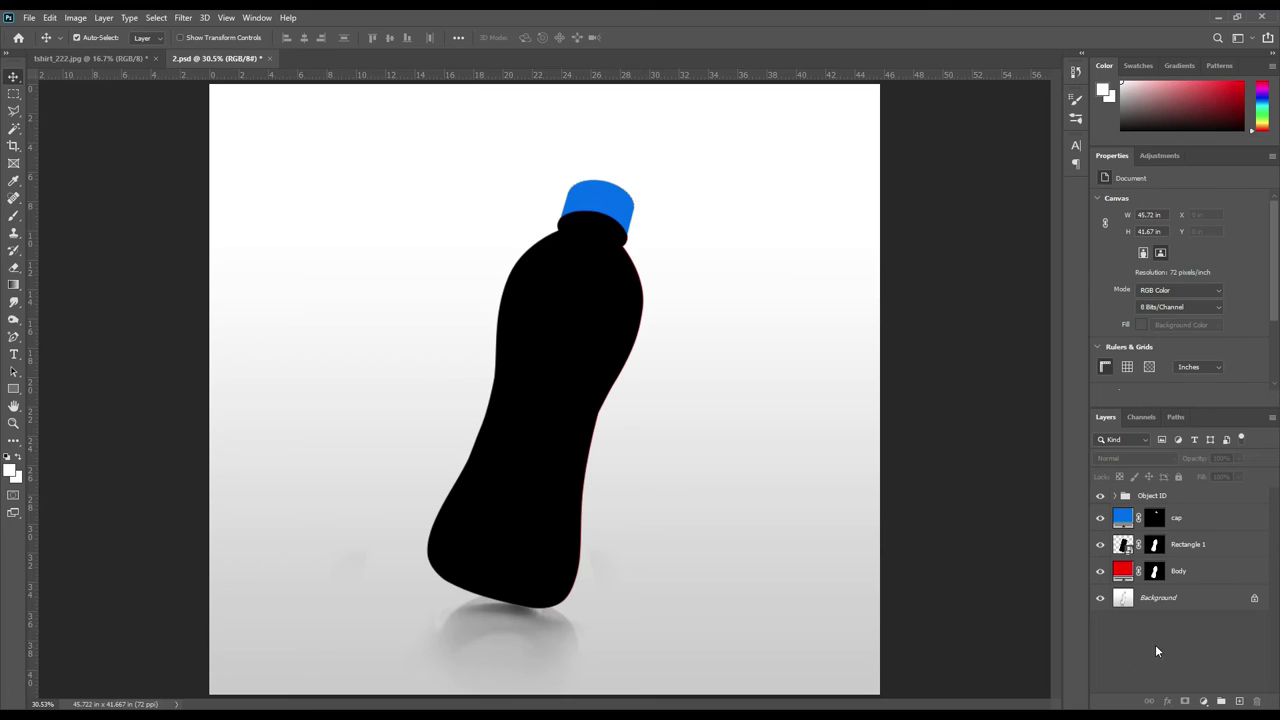
click(1100, 571)
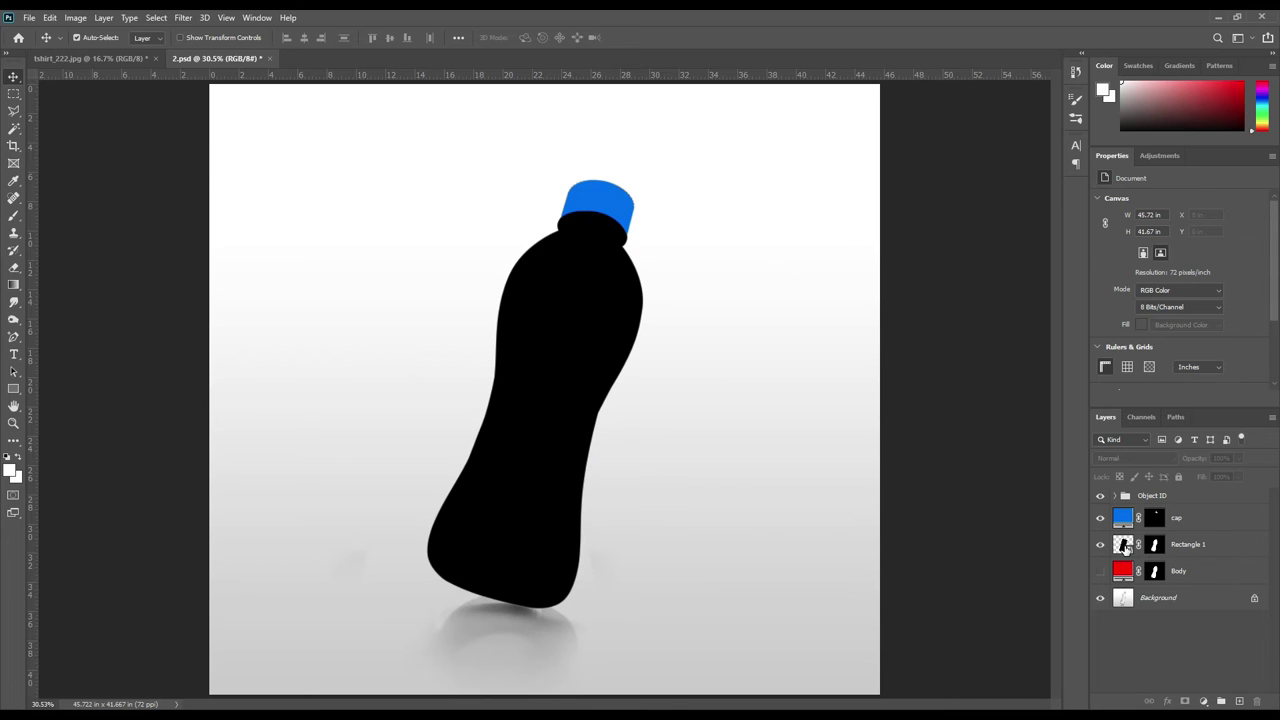
double_click(1123, 545)
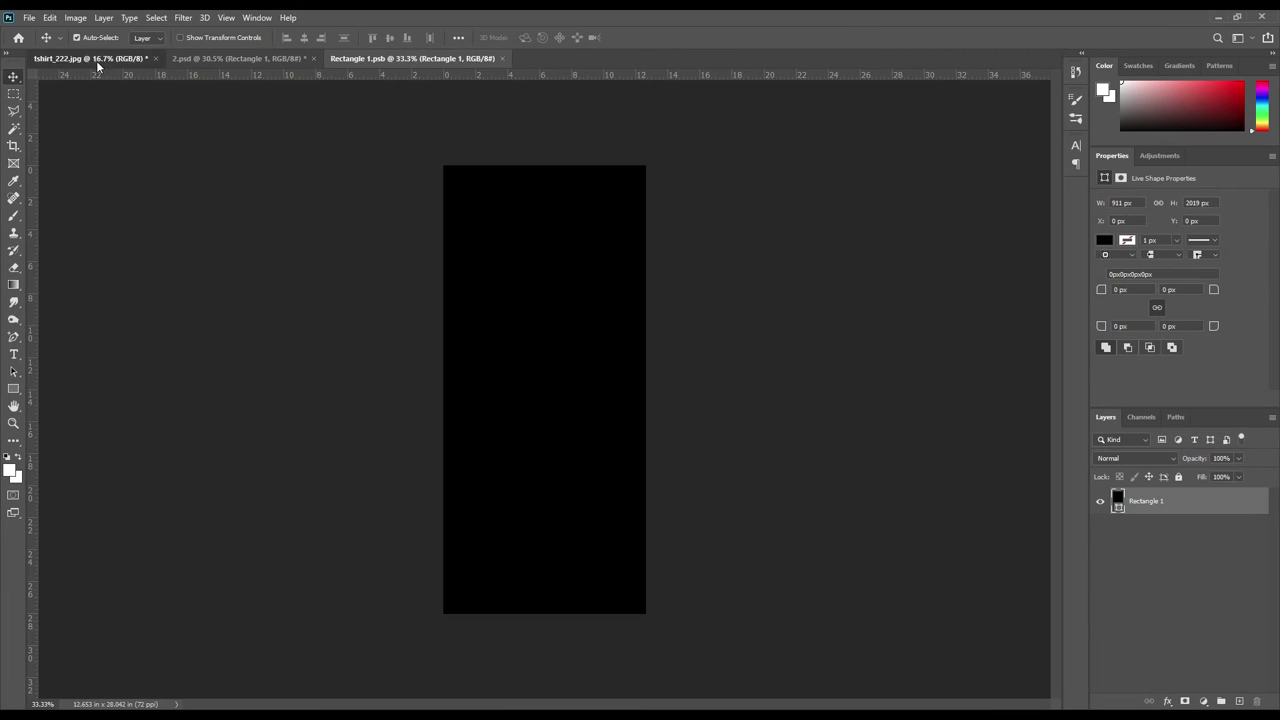
Step: Bring the grunge artwork from tshirt_222.jpg into Rectangle 1.psb and stretch it to fill the canvas
click(96, 58)
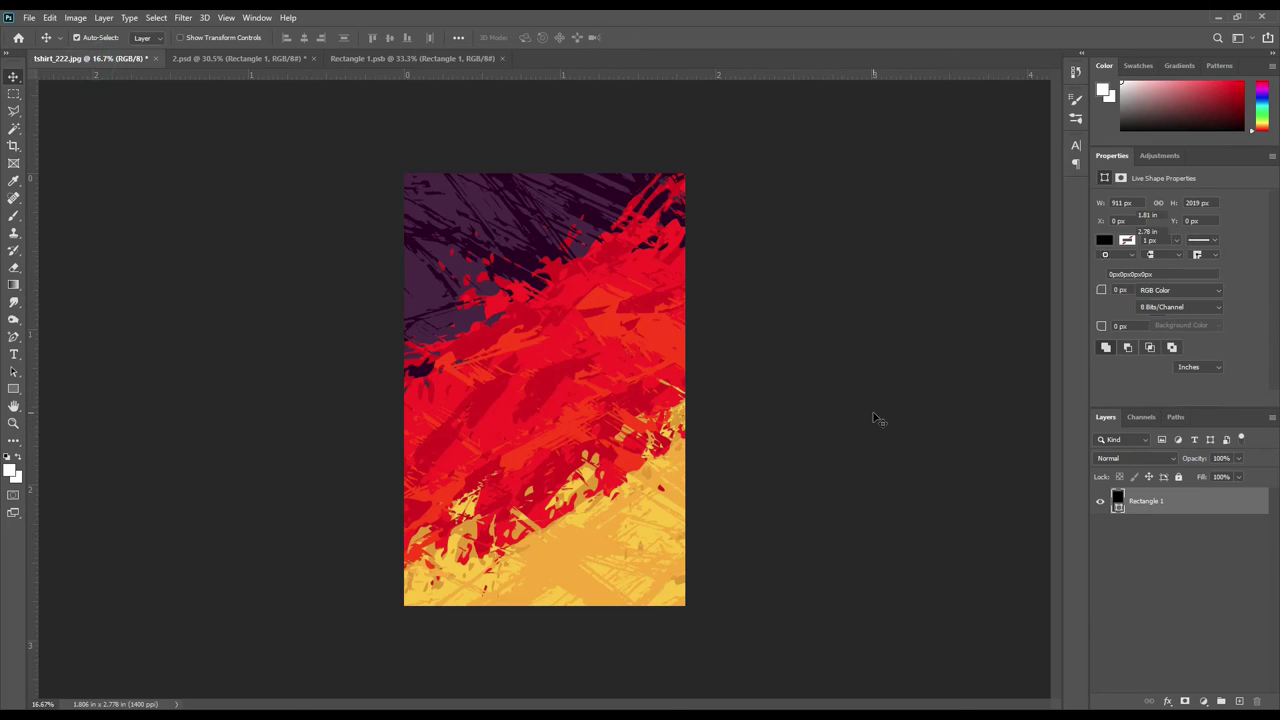
mouse_move(1178, 503)
mouse_down()
mouse_move(403, 50)
mouse_move(613, 375)
mouse_up()
key(ctrl+t)
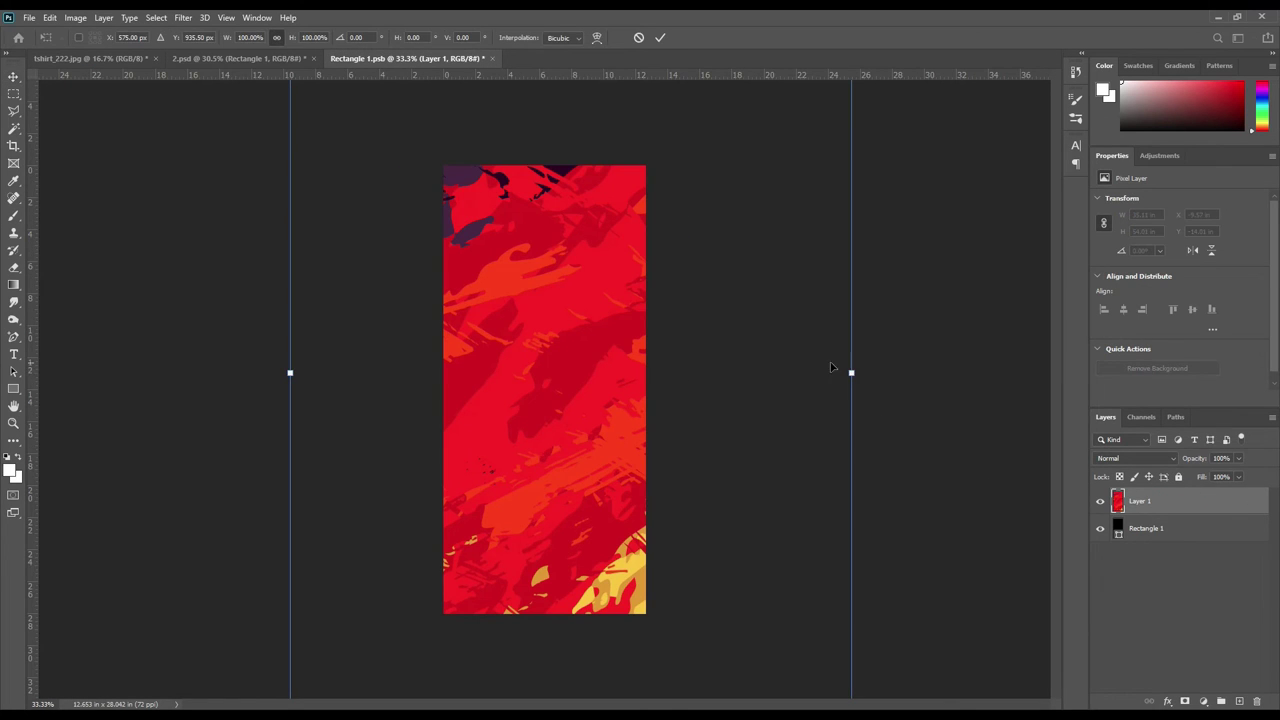
drag(851, 374, 480, 373)
mouse_move(434, 414)
mouse_down()
mouse_move(597, 373)
mouse_move(588, 356)
mouse_up()
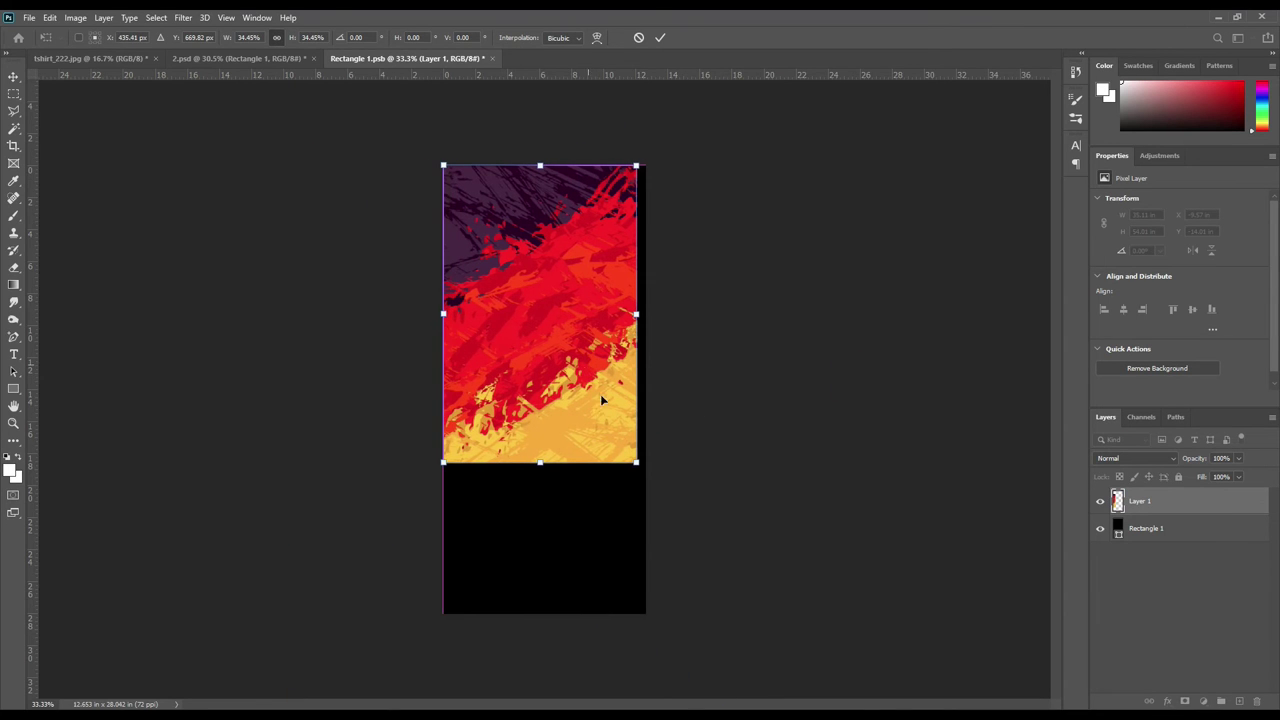
drag(637, 462, 646, 613)
click(660, 37)
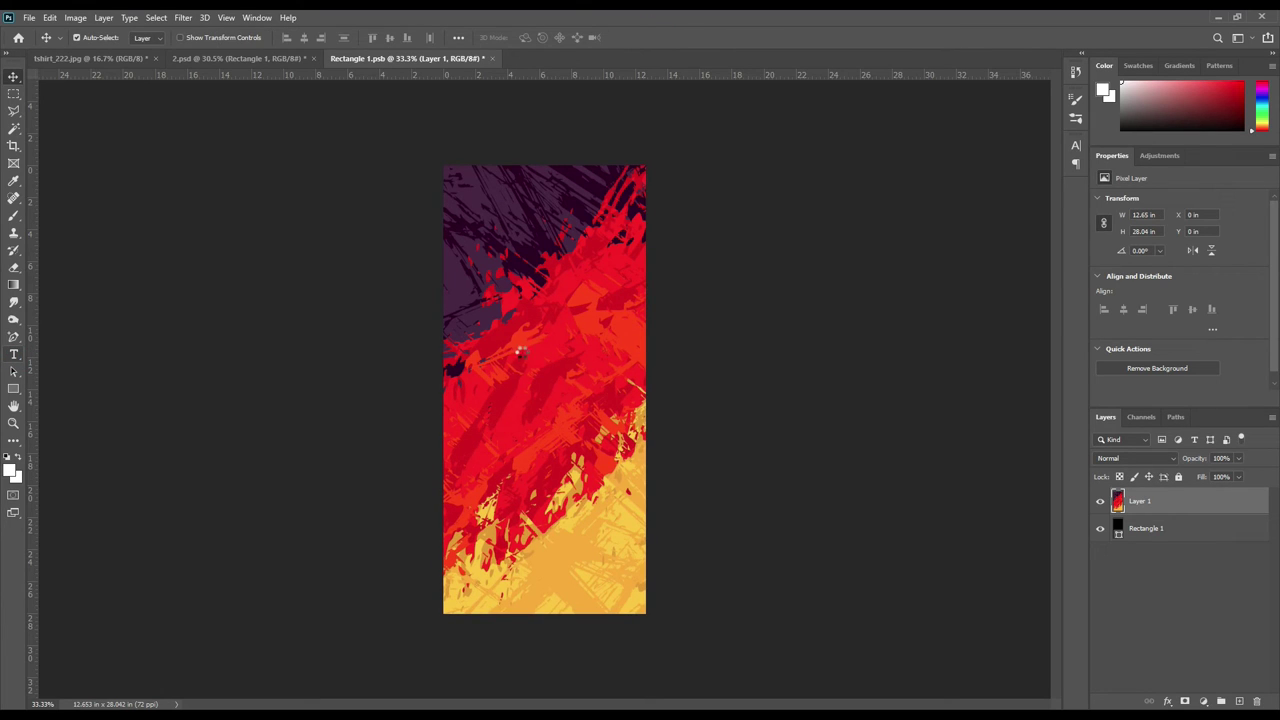
Step: Type the word SPORTS across the middle of the artwork
key(t)
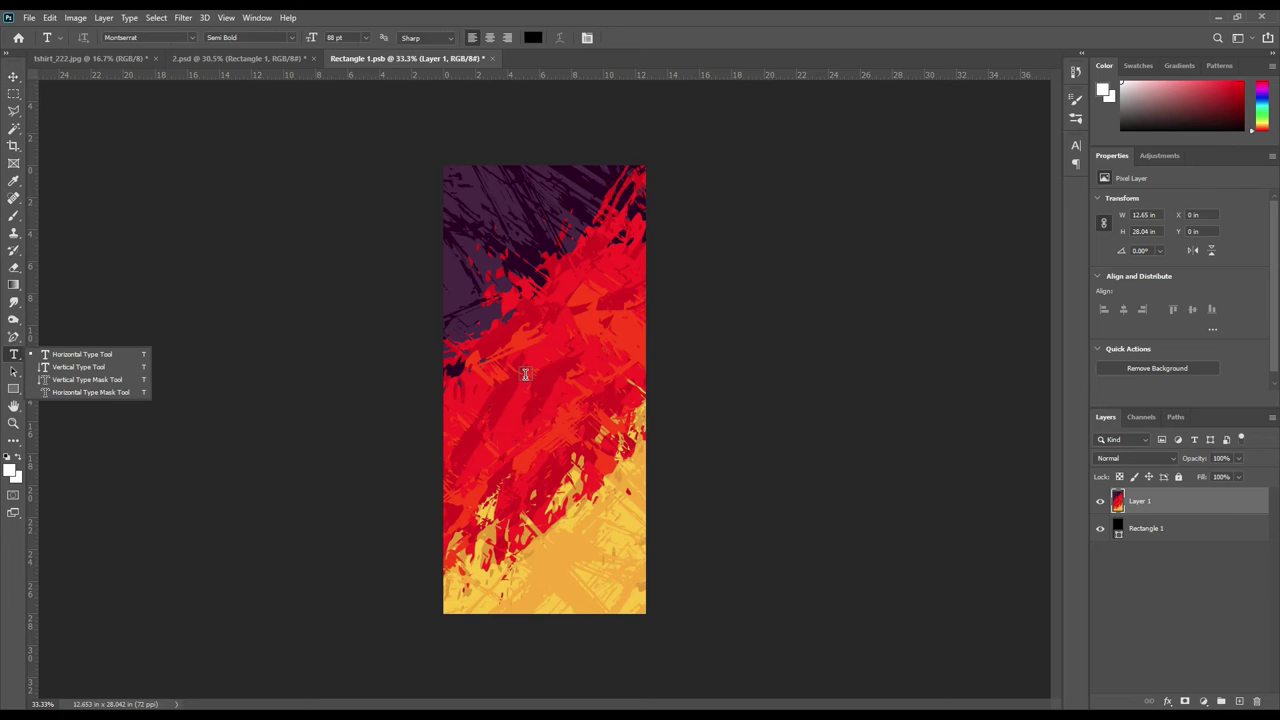
click(515, 377)
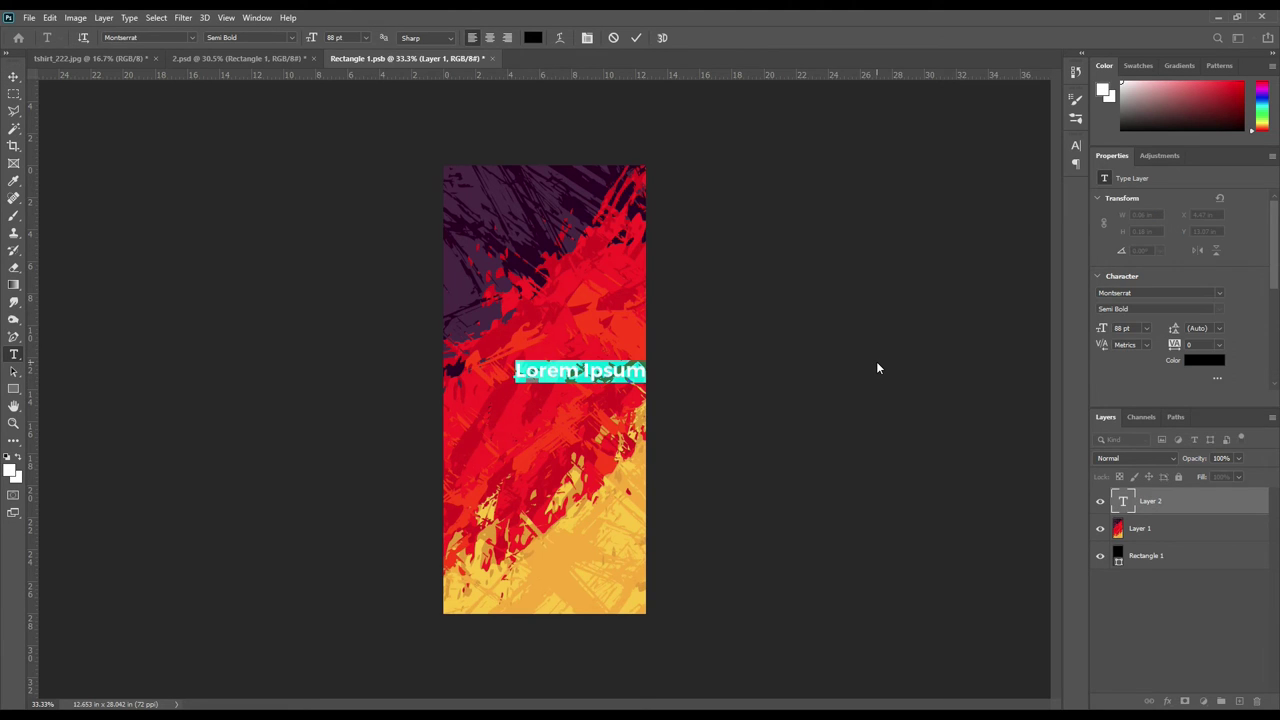
text(SPORTS)
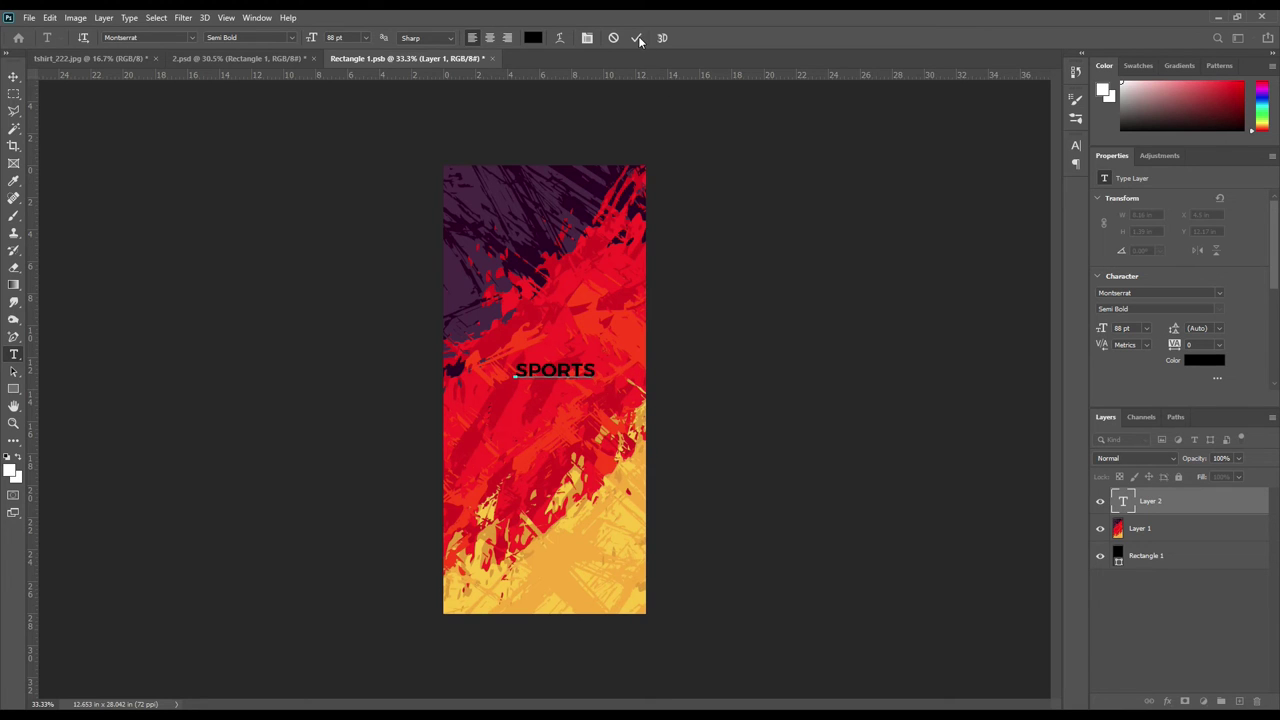
click(638, 38)
Step: Style SPORTS in Cooper Std Black, white colour, with Faux Italic
click(1076, 146)
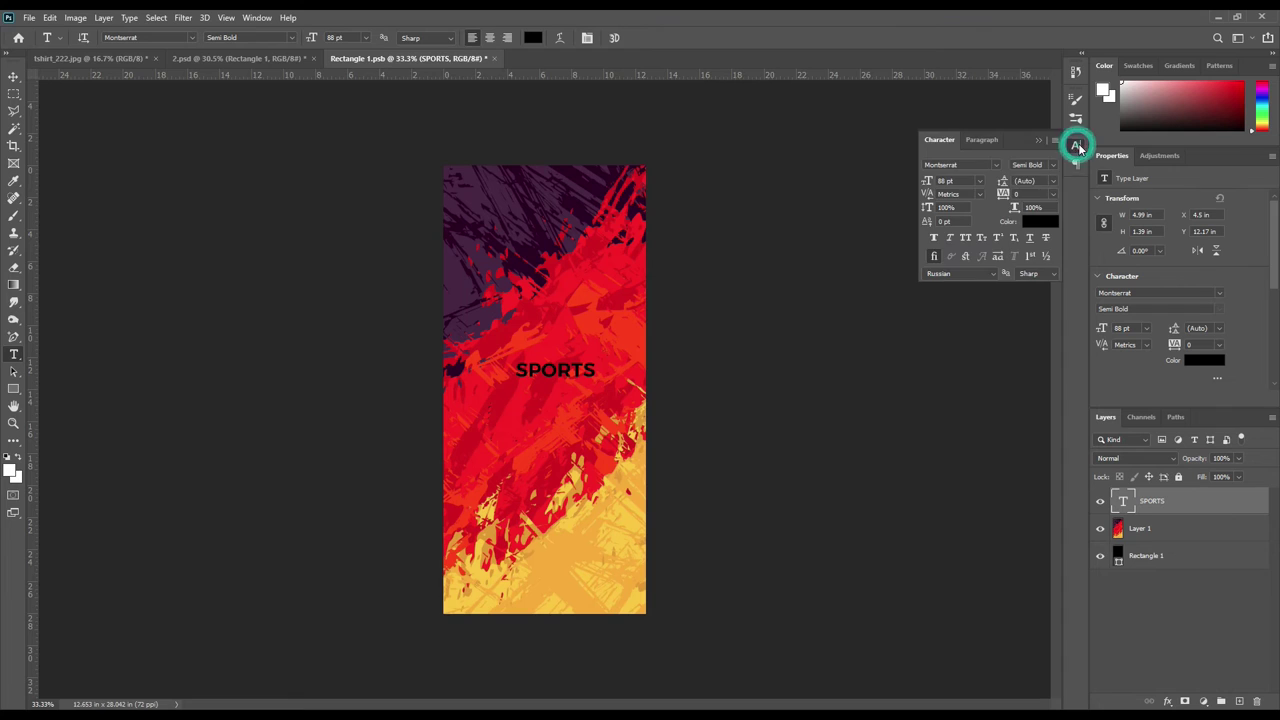
click(997, 164)
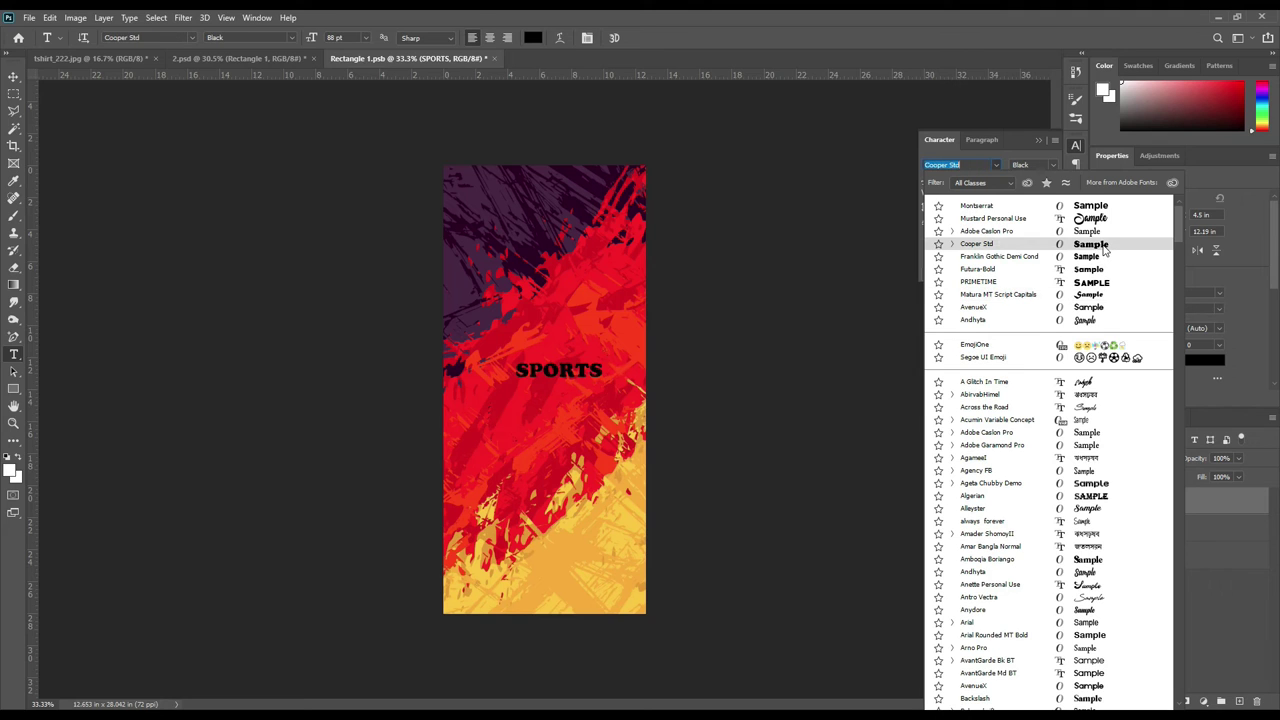
click(1105, 250)
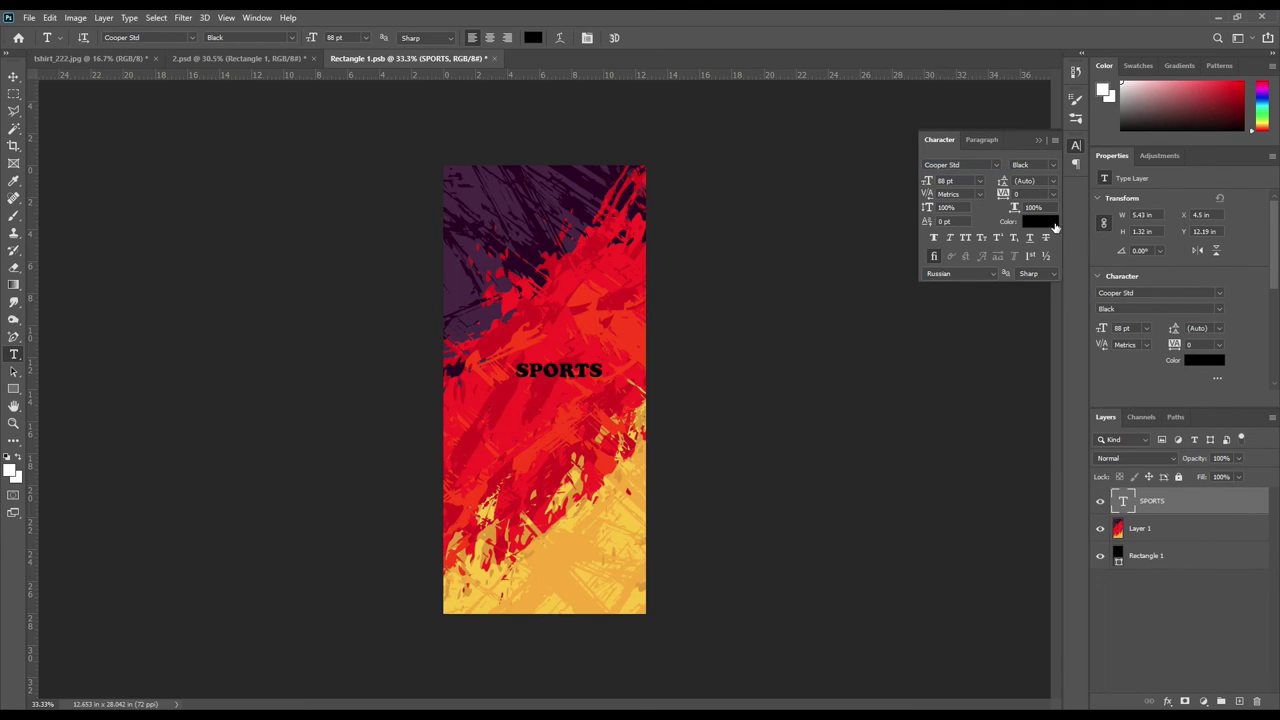
click(1050, 224)
drag(840, 223, 750, 188)
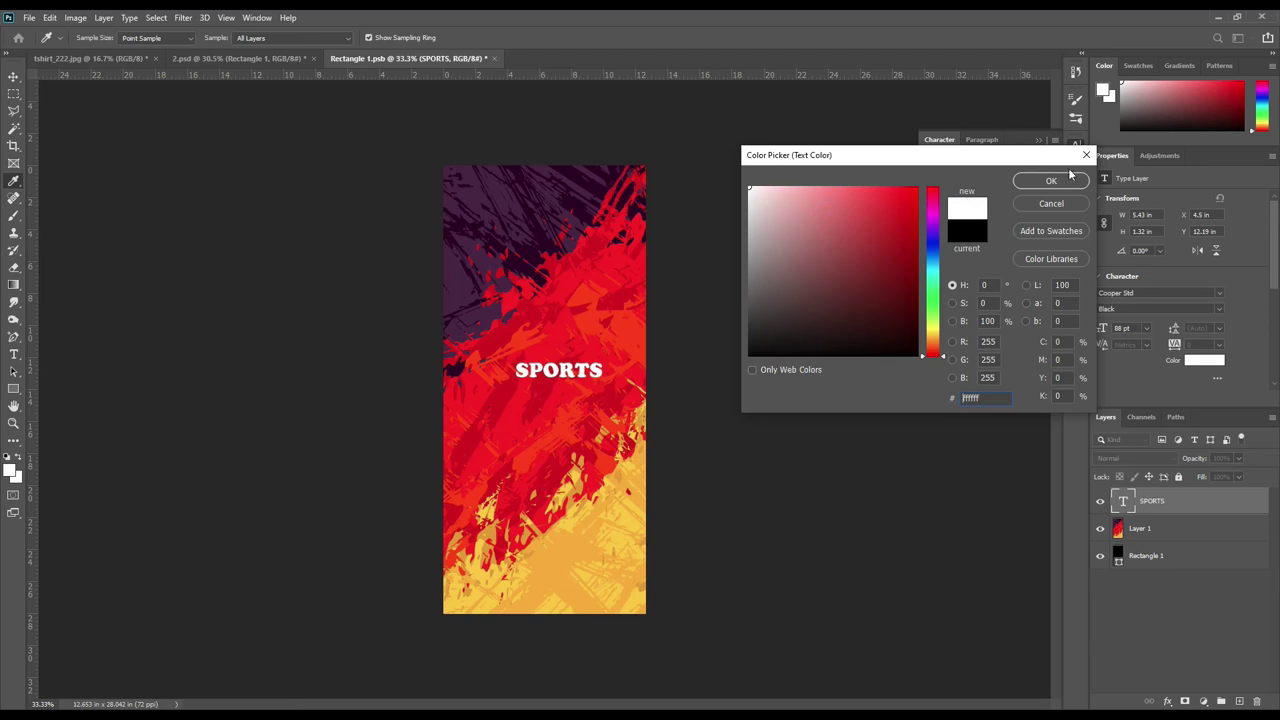
click(1051, 180)
click(950, 238)
click(1038, 141)
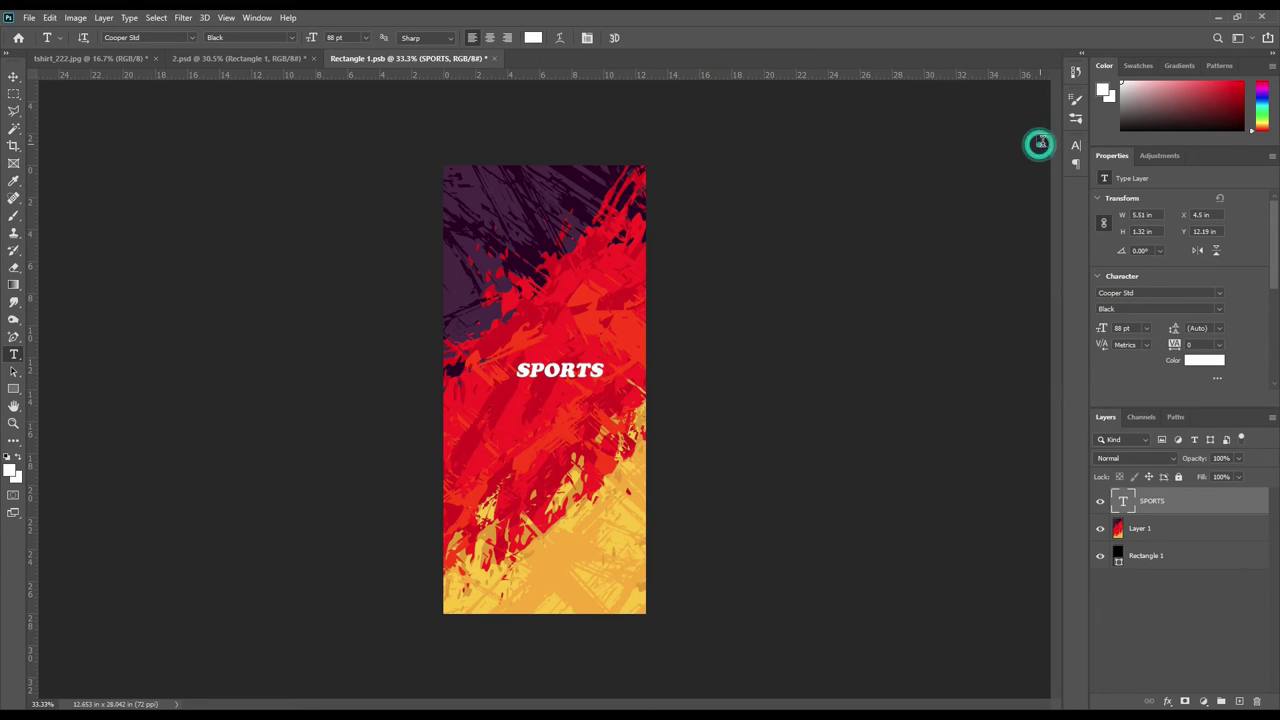
click(13, 76)
click(68, 18)
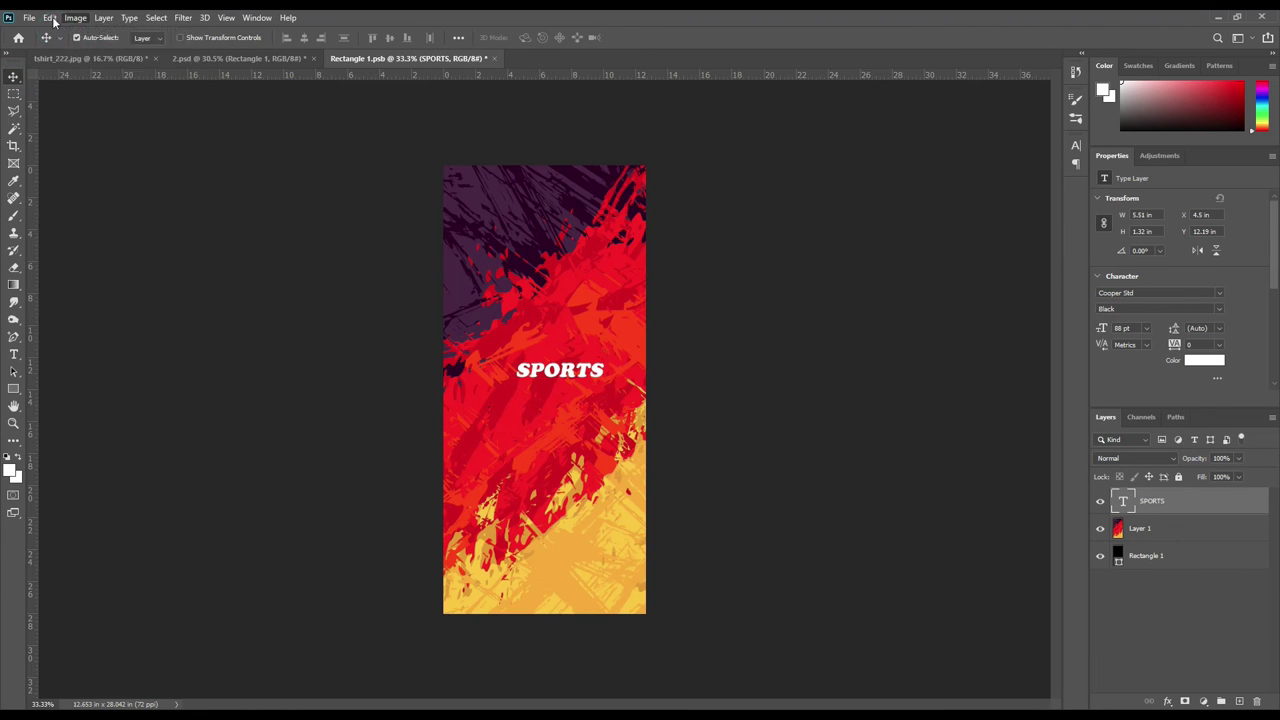
Step: Rotate SPORTS 90° counter-clockwise, enlarge it down the label's left side, and Alt-drag a copy beside it
click(49, 17)
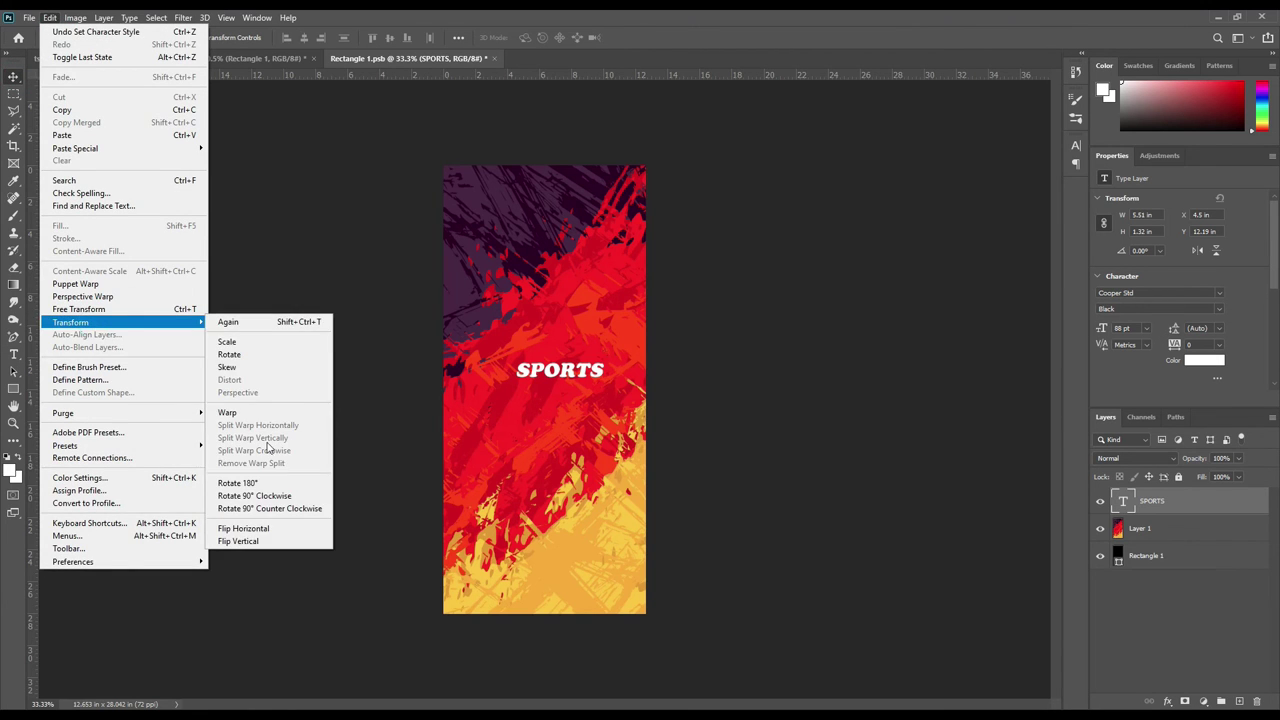
click(268, 508)
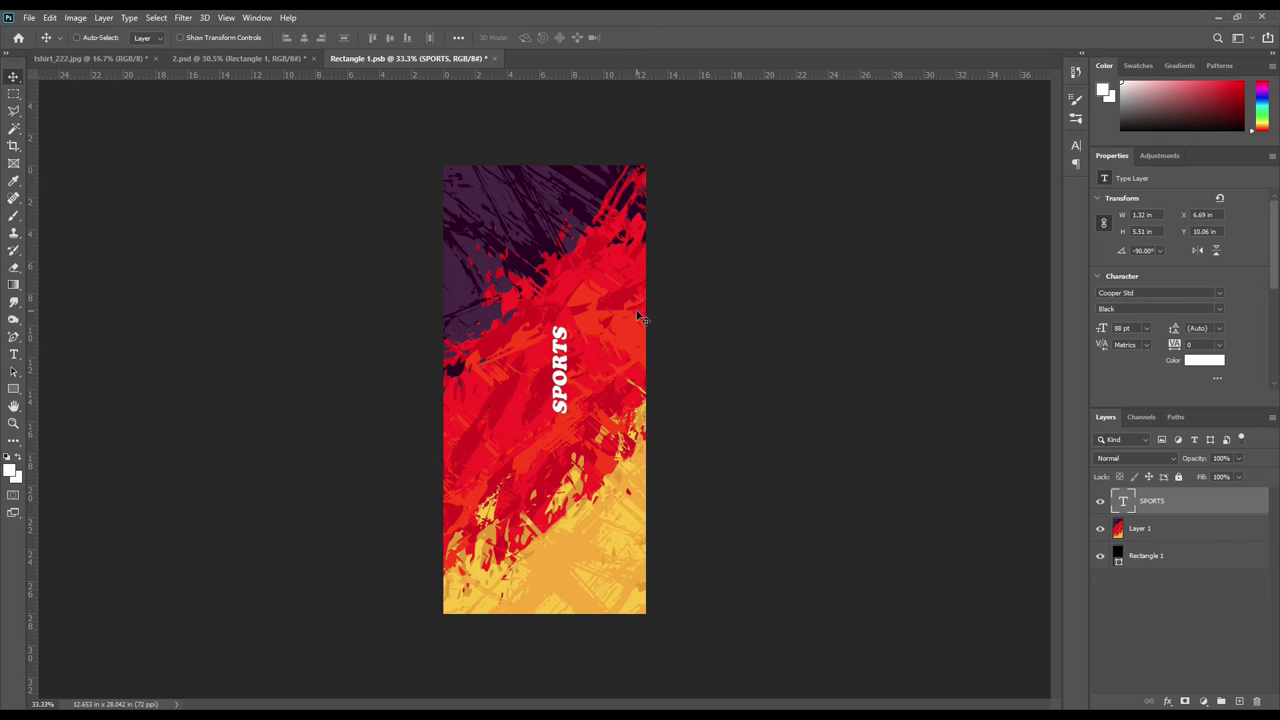
key(ctrl+t)
drag(574, 323, 613, 152)
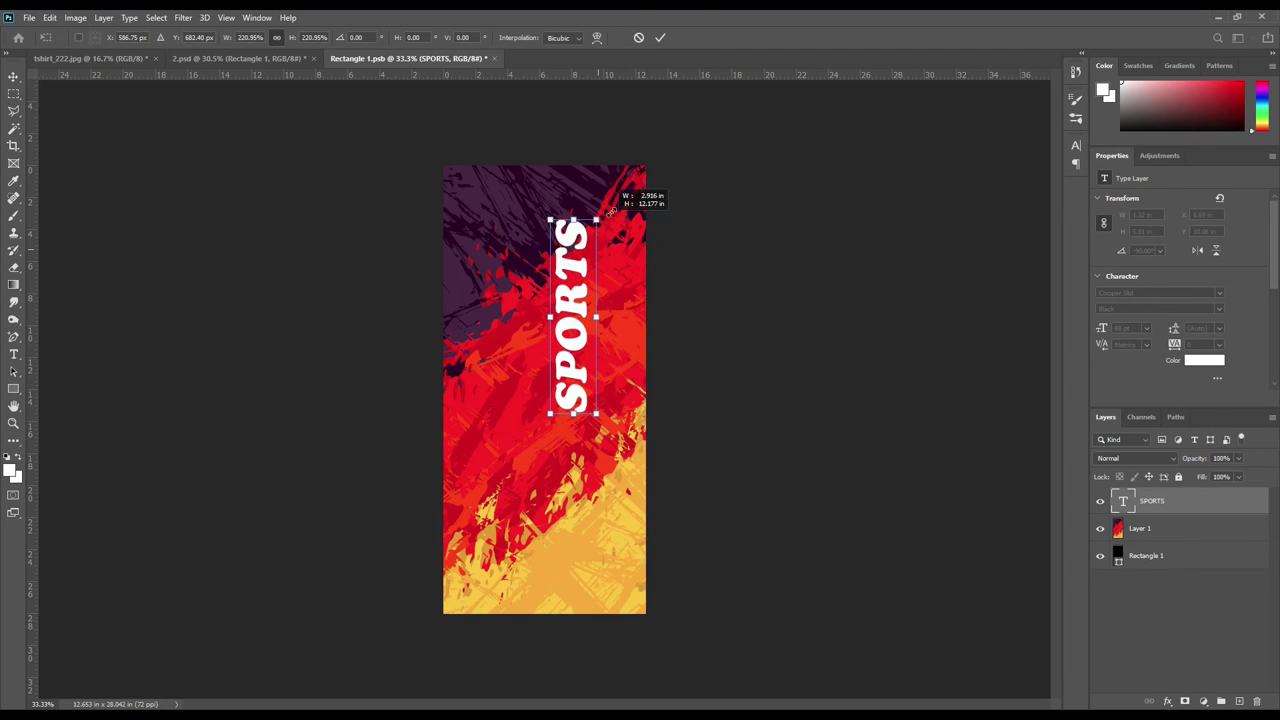
drag(583, 288, 526, 426)
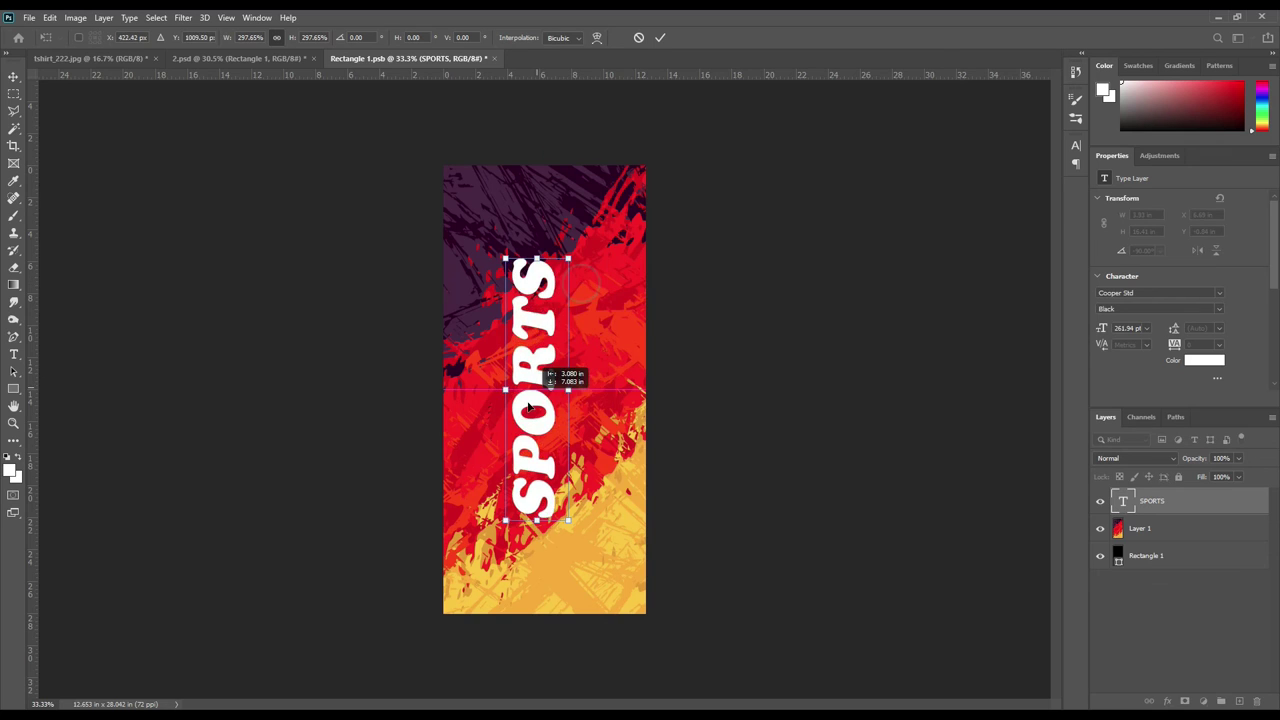
click(659, 38)
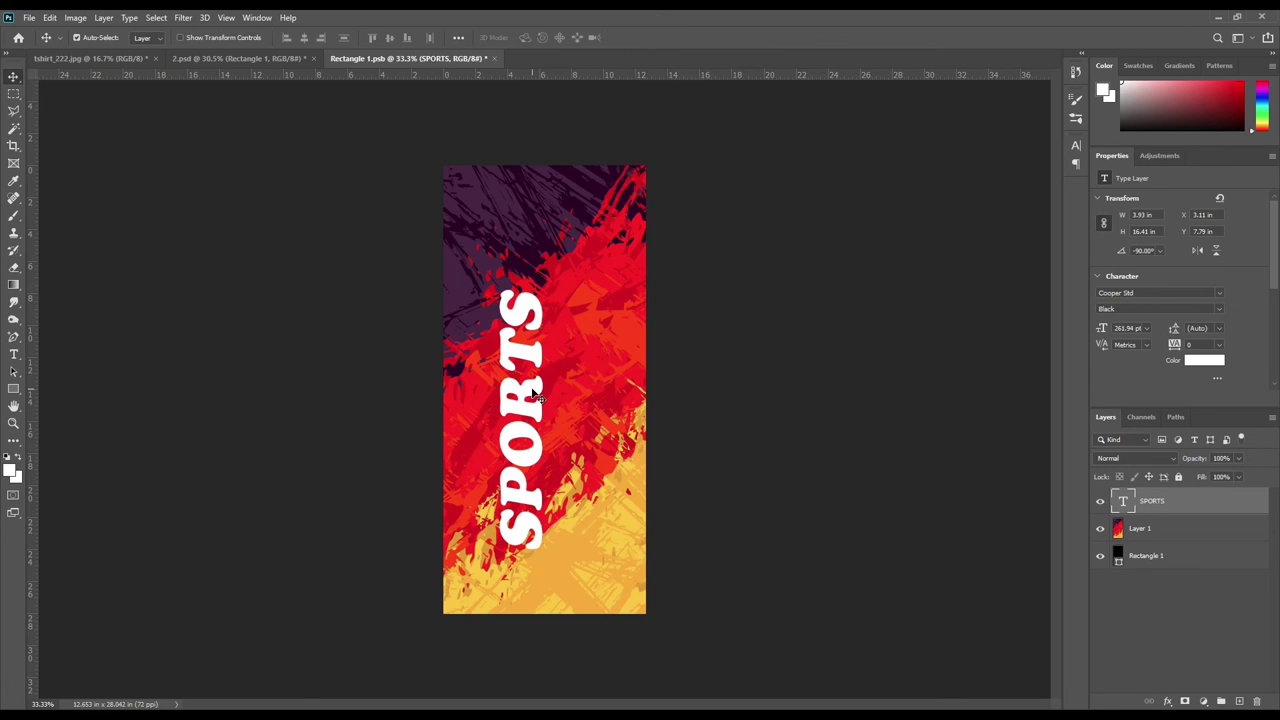
mouse_move(538, 397)
mouse_down()
mouse_move(548, 413)
mouse_move(606, 398)
mouse_up()
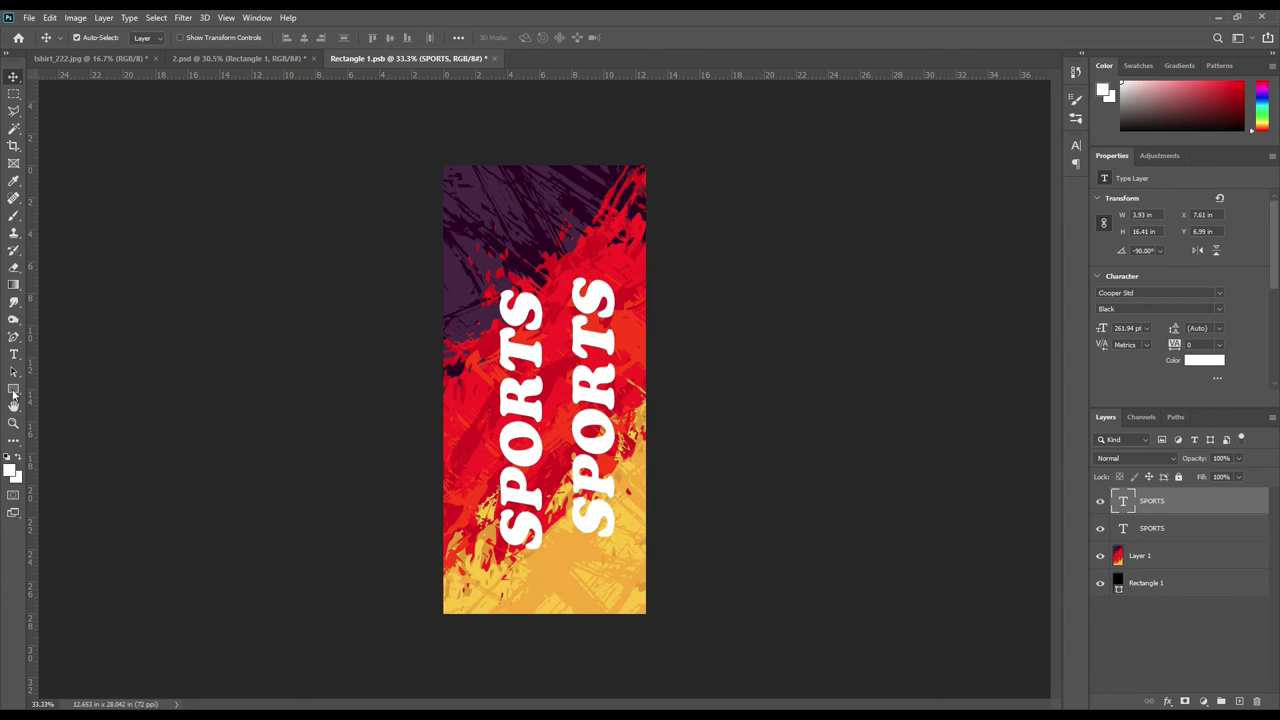
Step: Retype the duplicated SPORTS text as DRINK BOTTLE
click(13, 355)
drag(593, 282, 593, 528)
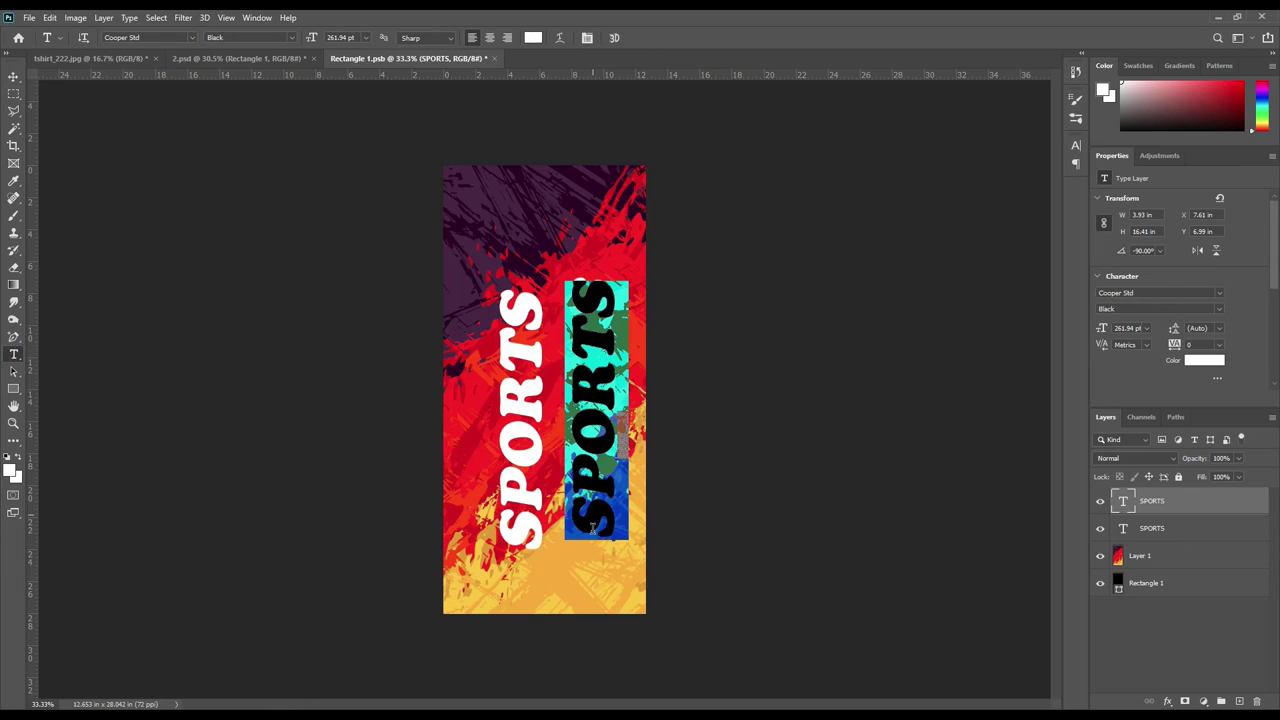
text(d)
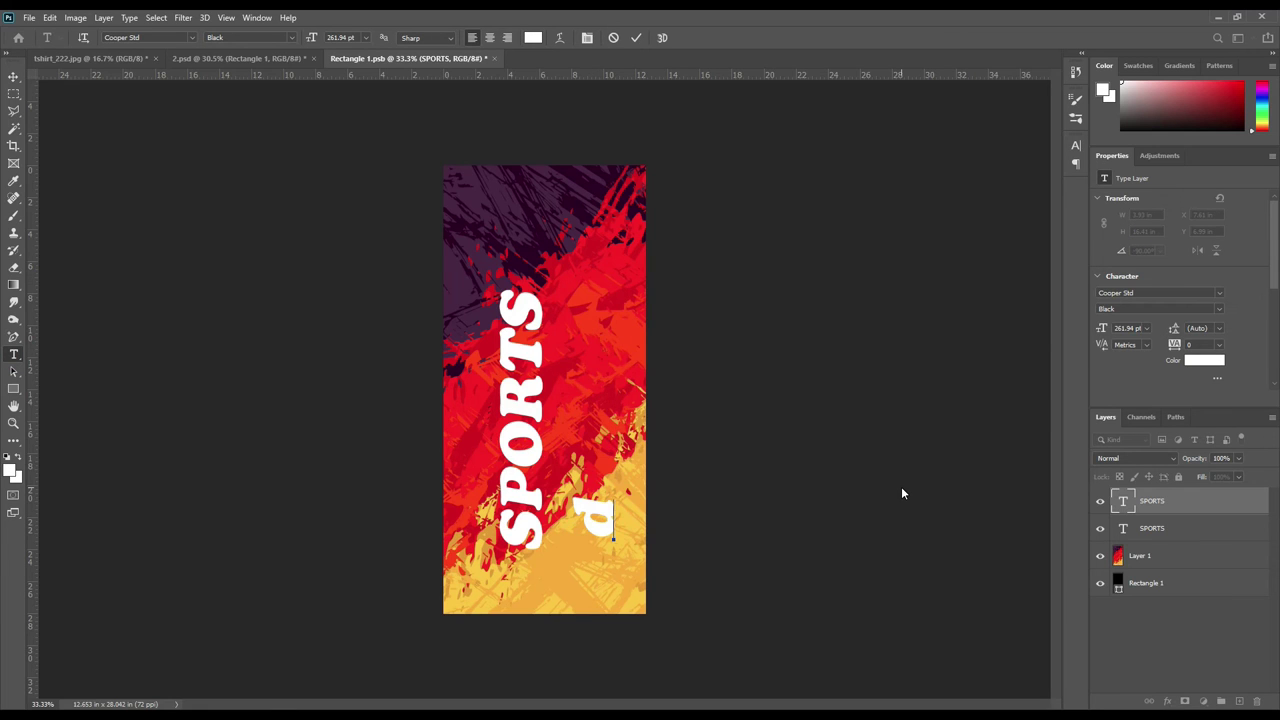
text(R)
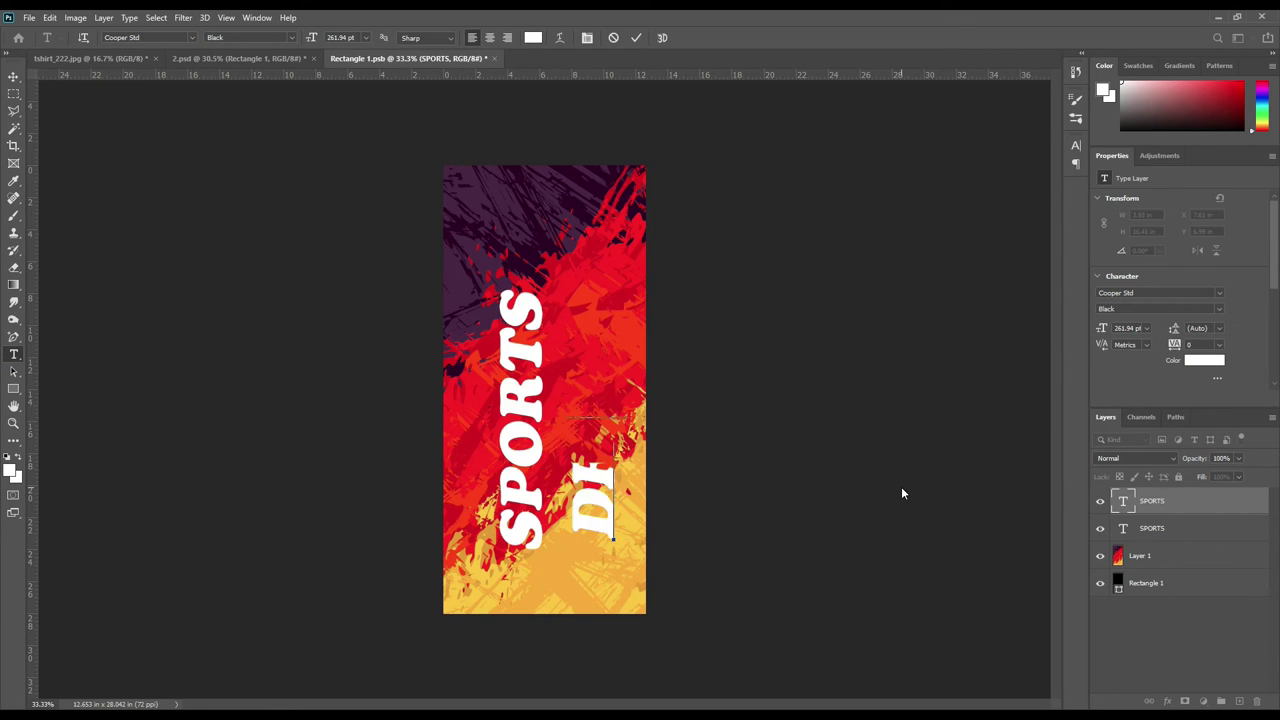
text(INK)
text( BOT)
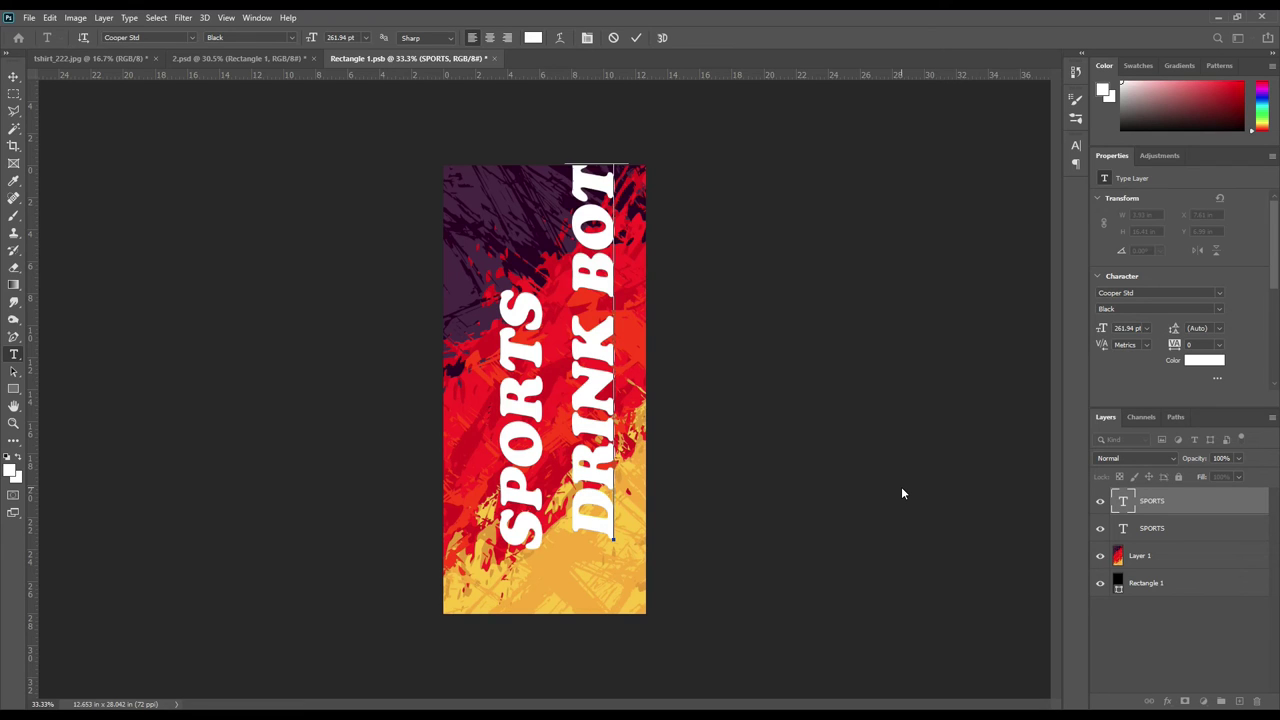
click(636, 38)
Step: Shrink DRINK BOTTLE to about a third and set its font to Montserrat
key(ctrl+t)
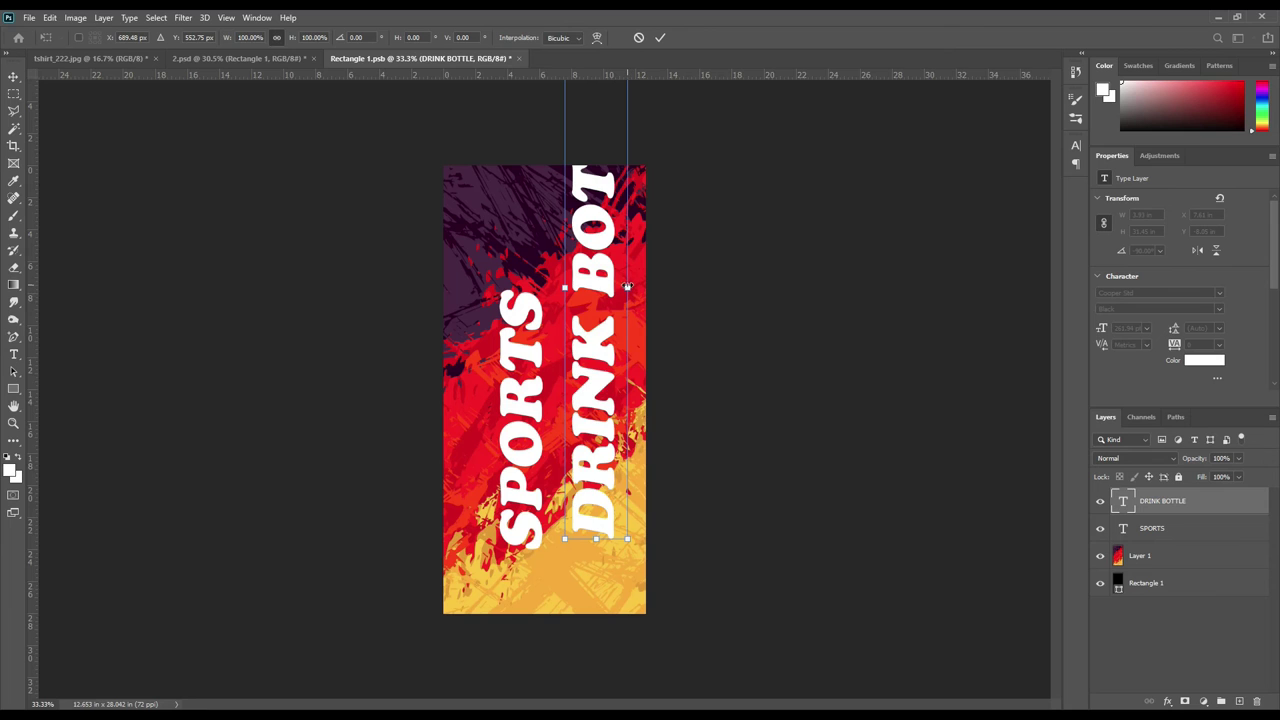
drag(627, 287, 588, 287)
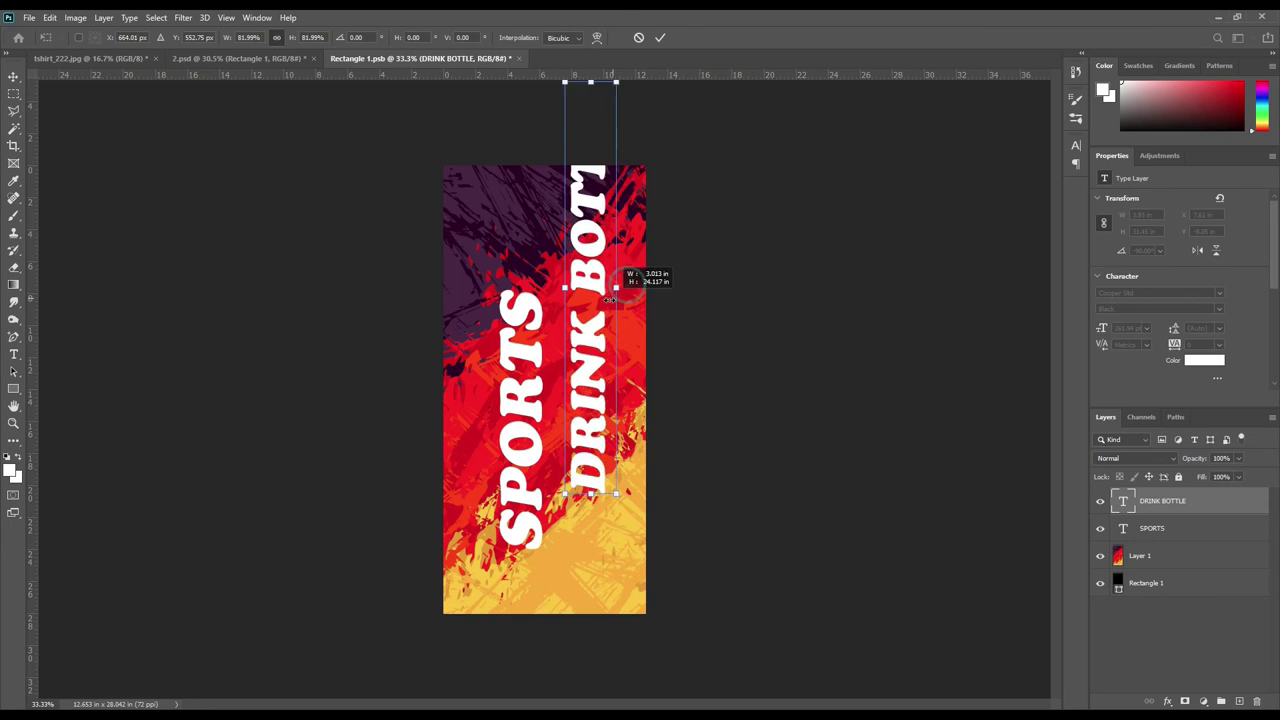
click(660, 37)
click(1076, 145)
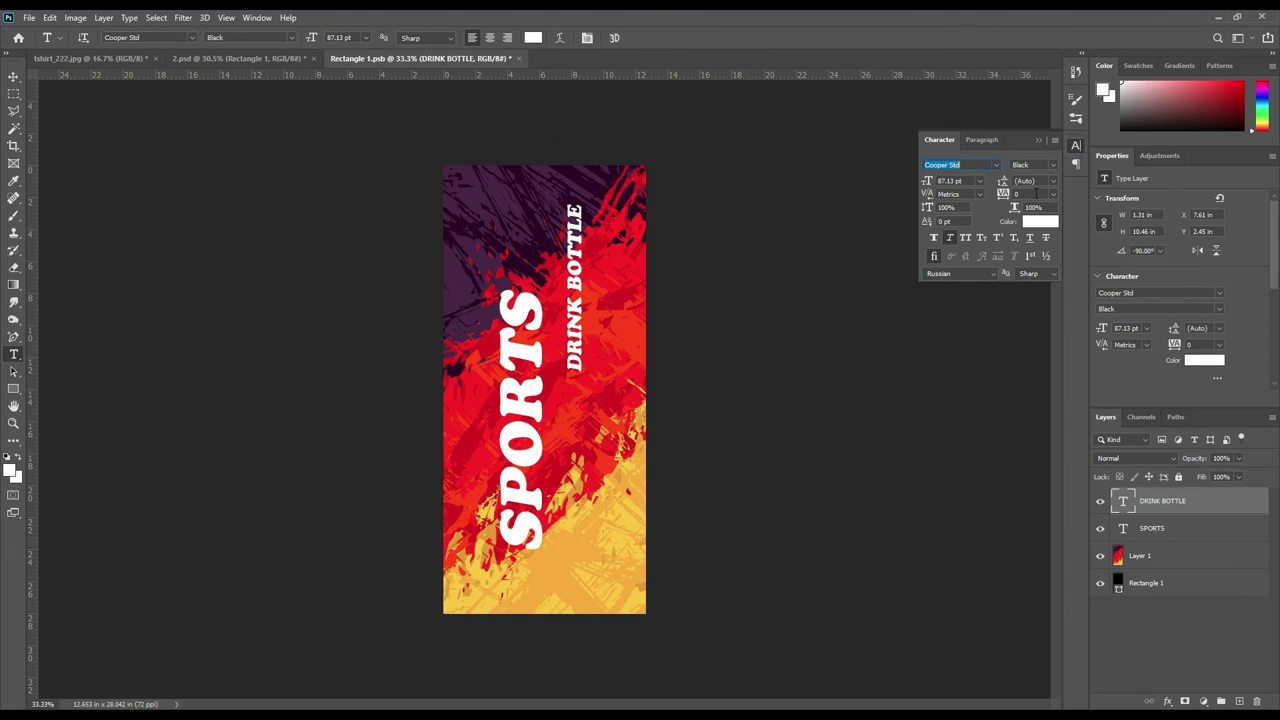
click(995, 166)
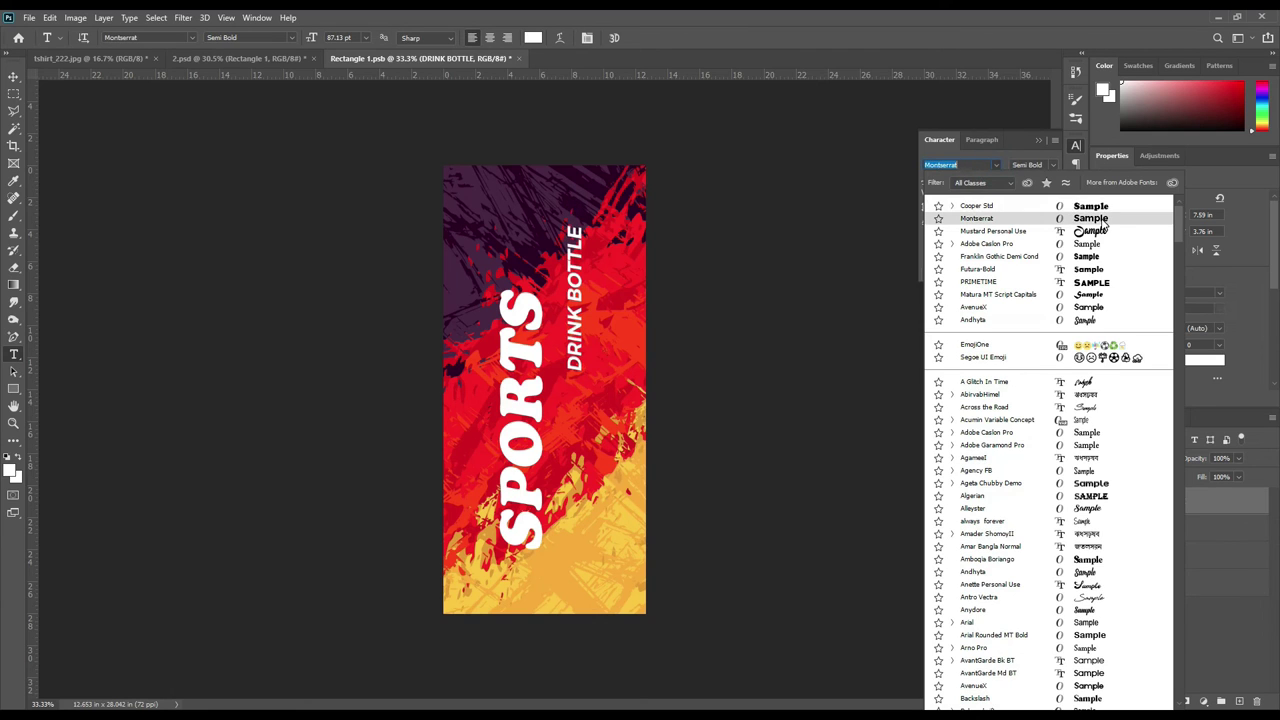
click(1104, 218)
click(1038, 140)
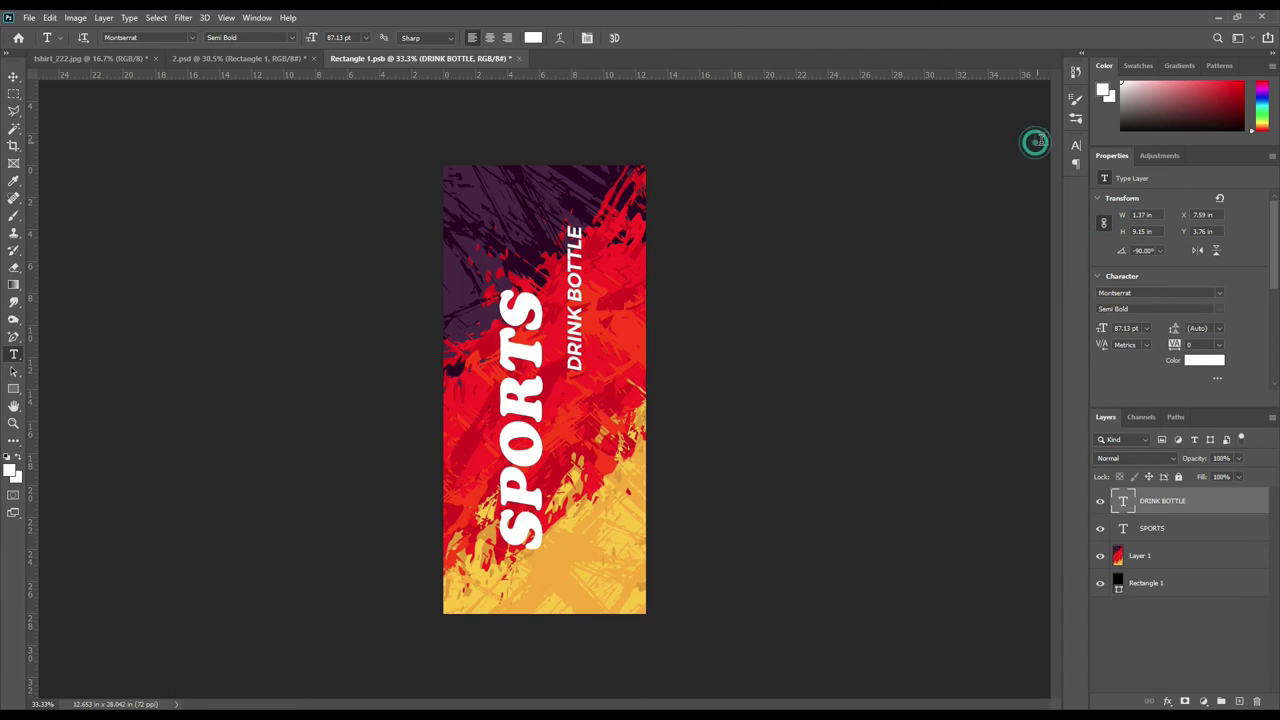
Step: Move DRINK BOTTLE down beside SPORTS and scale it up to about 122%
click(13, 77)
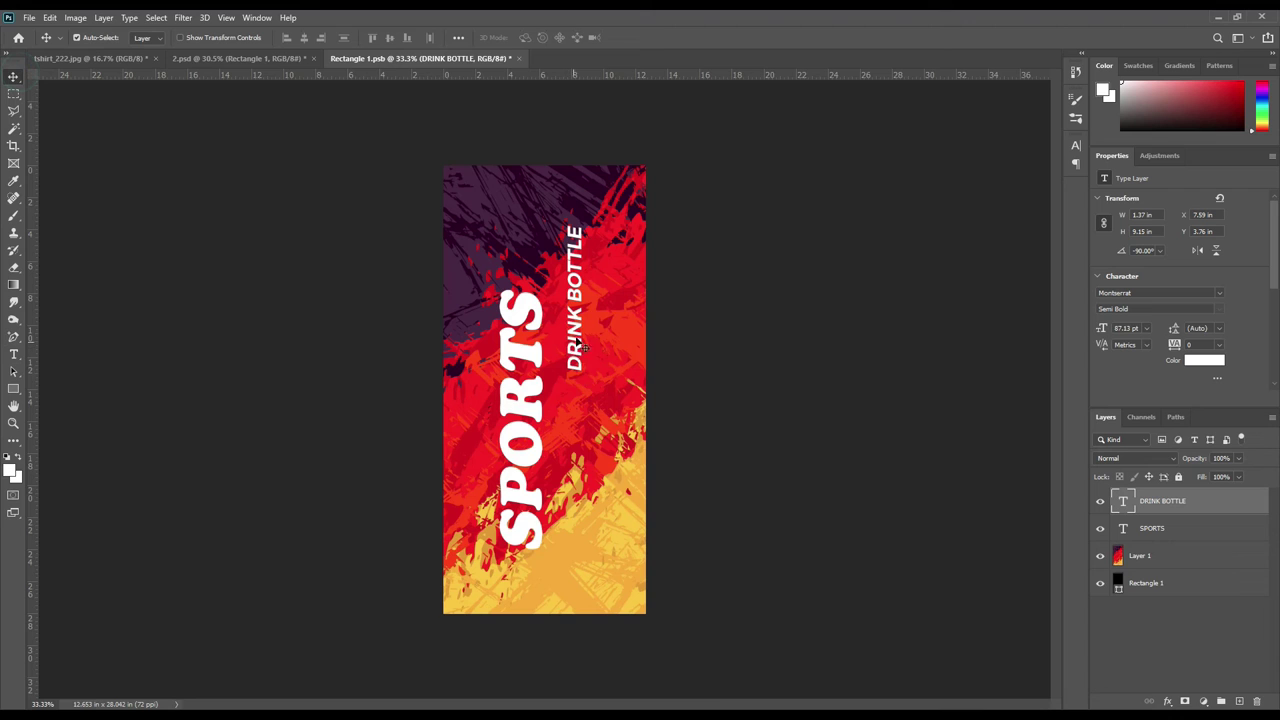
drag(578, 329, 559, 500)
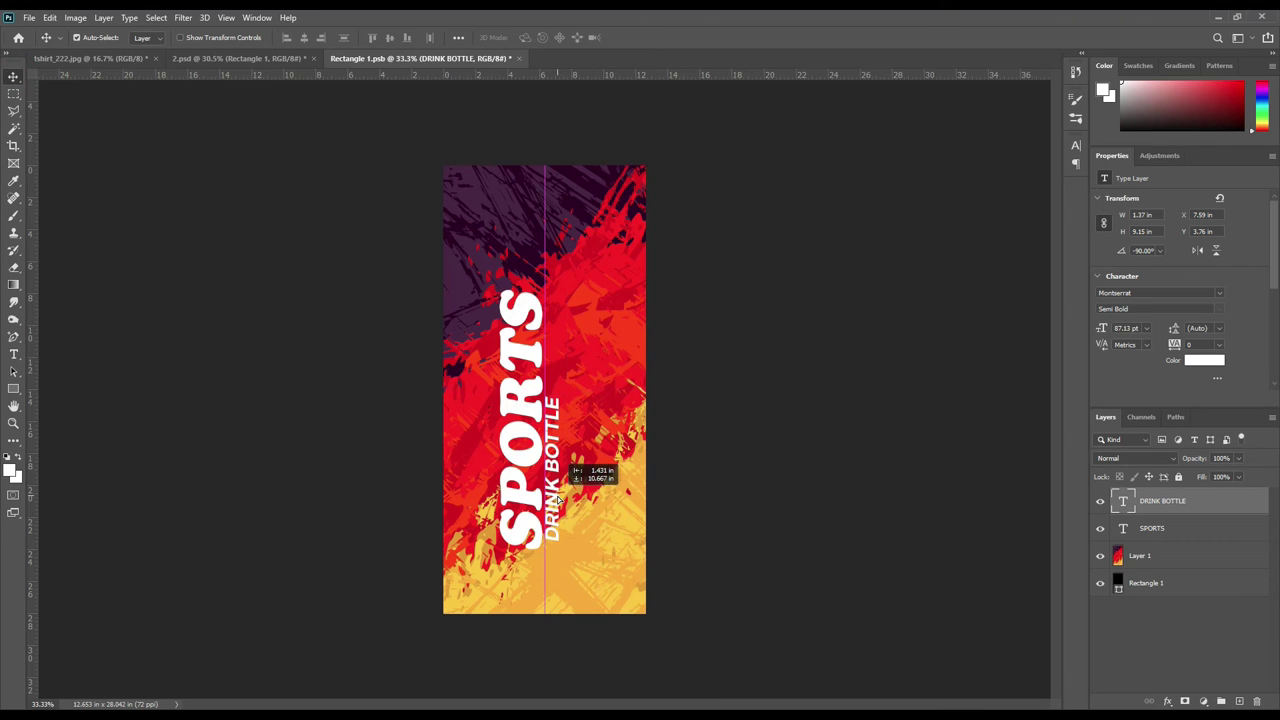
key(ctrl+t)
drag(561, 397, 561, 405)
click(661, 37)
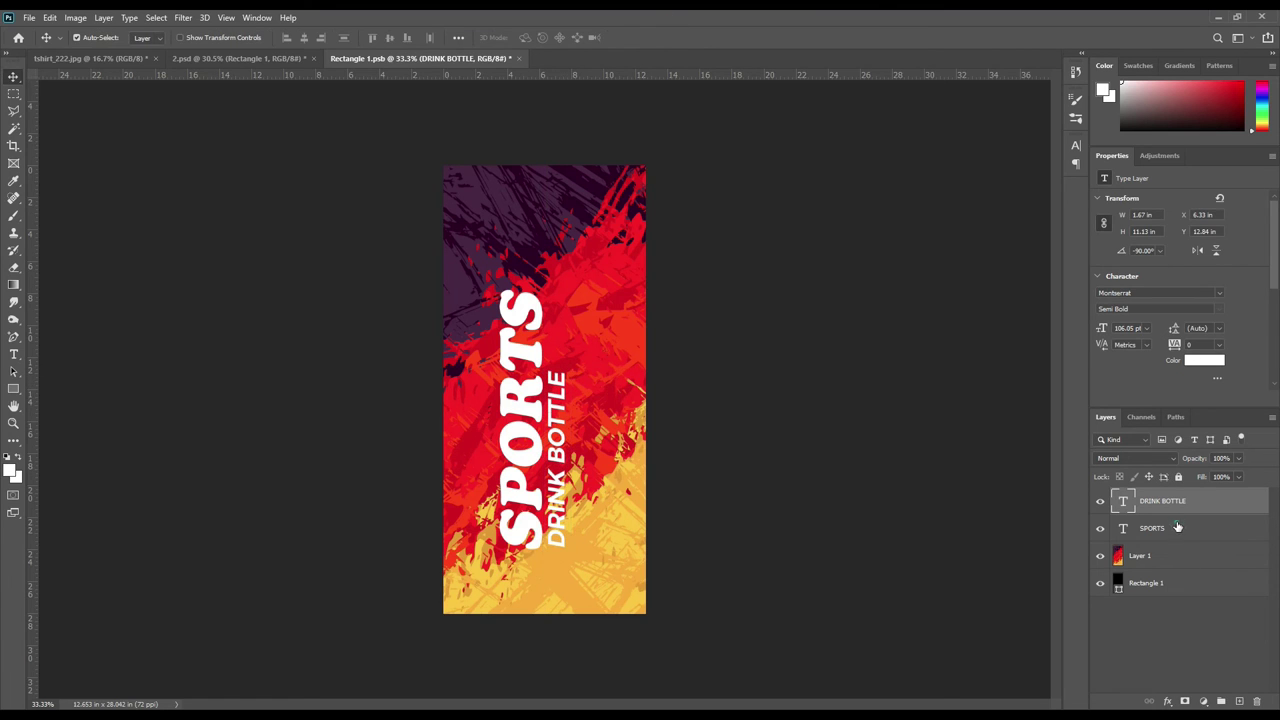
Step: Shift SPORTS and DRINK BOTTLE together up and to the right on the label
shift+click(1188, 517)
key(ctrl+t)
drag(535, 432, 547, 400)
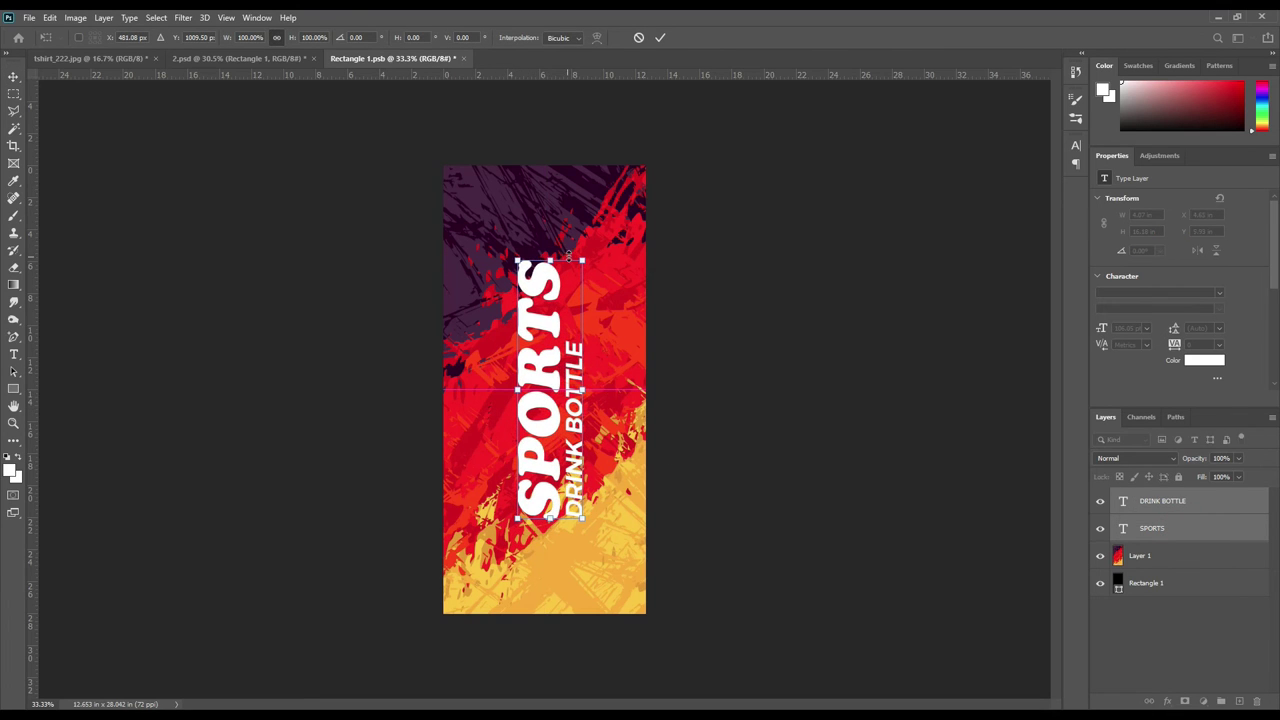
click(660, 37)
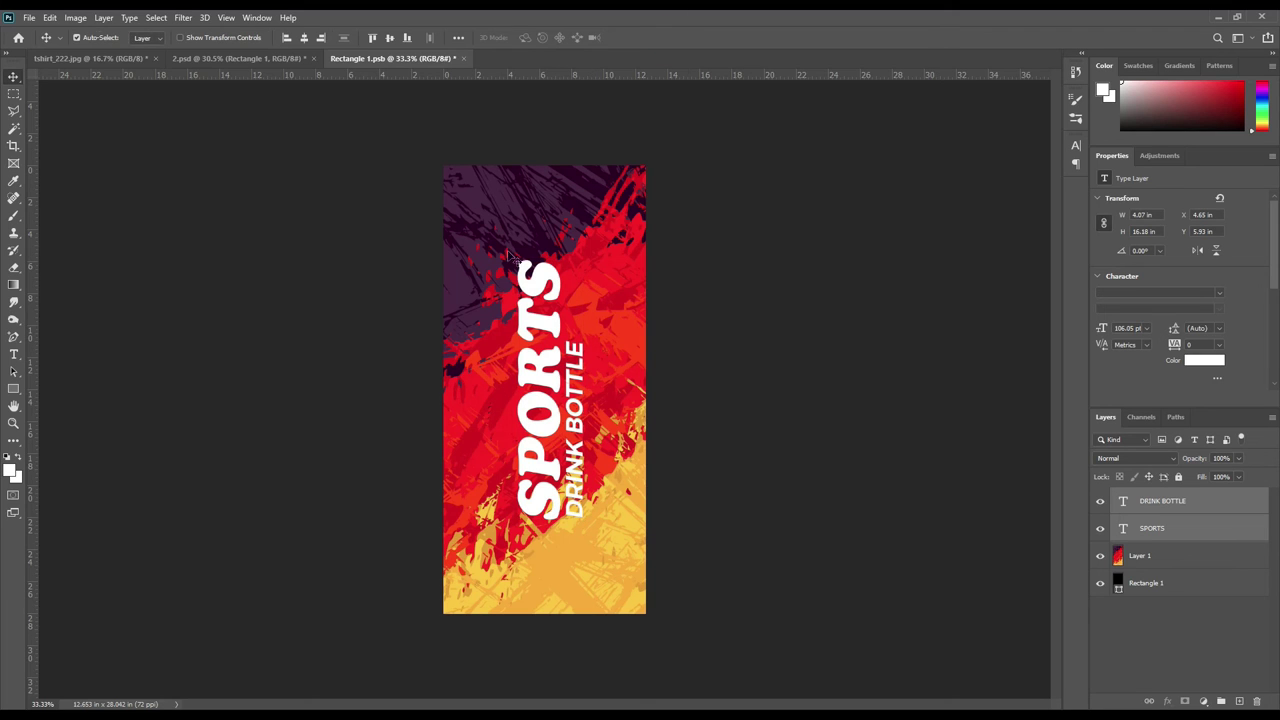
Step: Save the label document, then delete the hidden Body layer in 2.psd
click(29, 17)
click(62, 167)
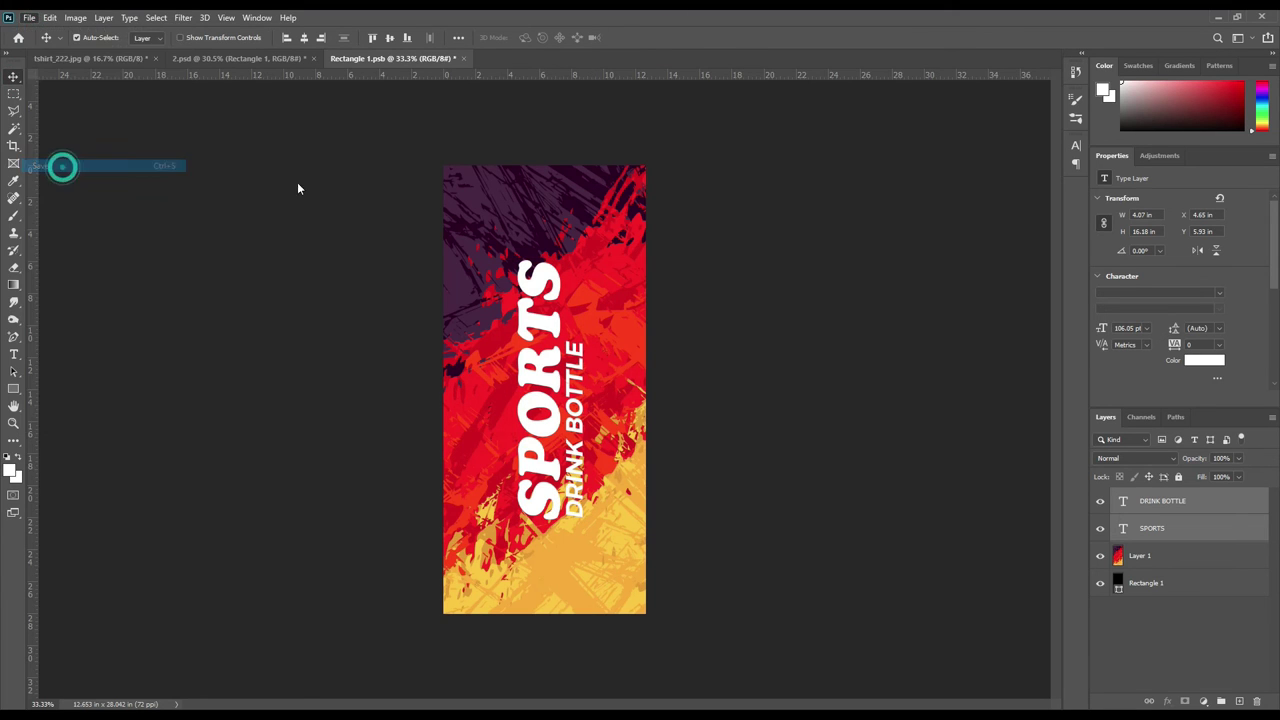
click(242, 58)
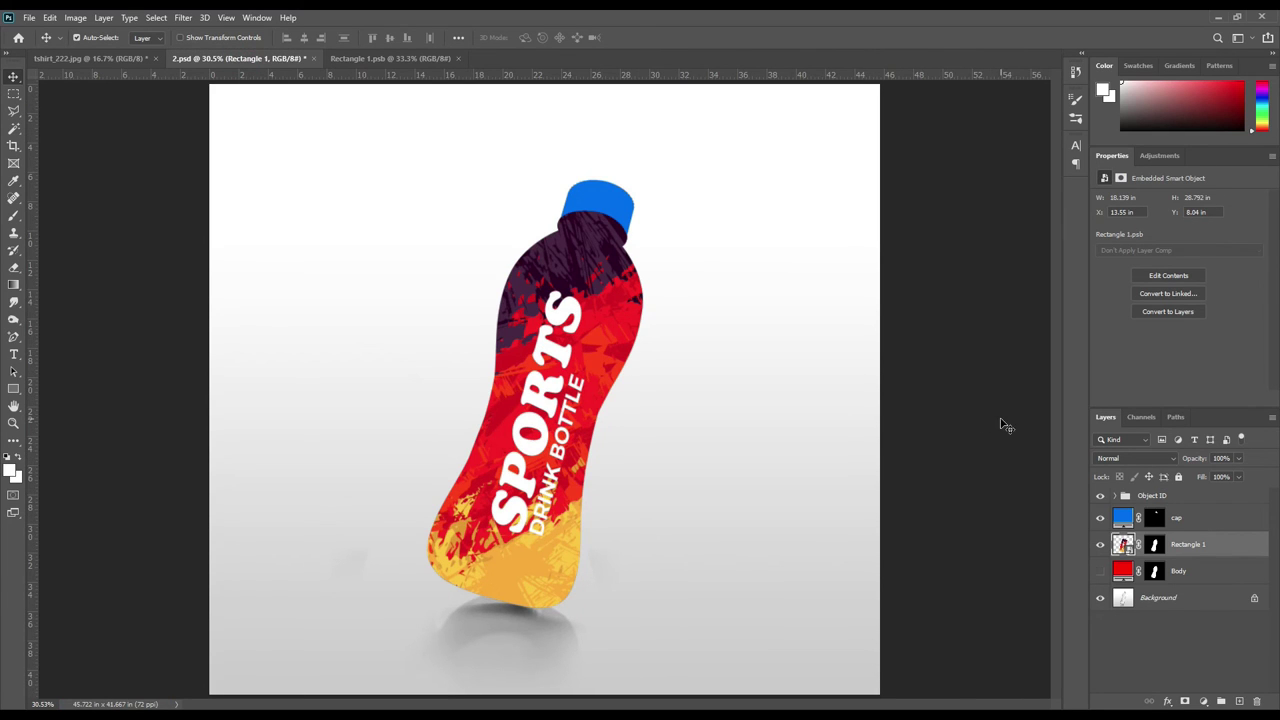
click(1186, 573)
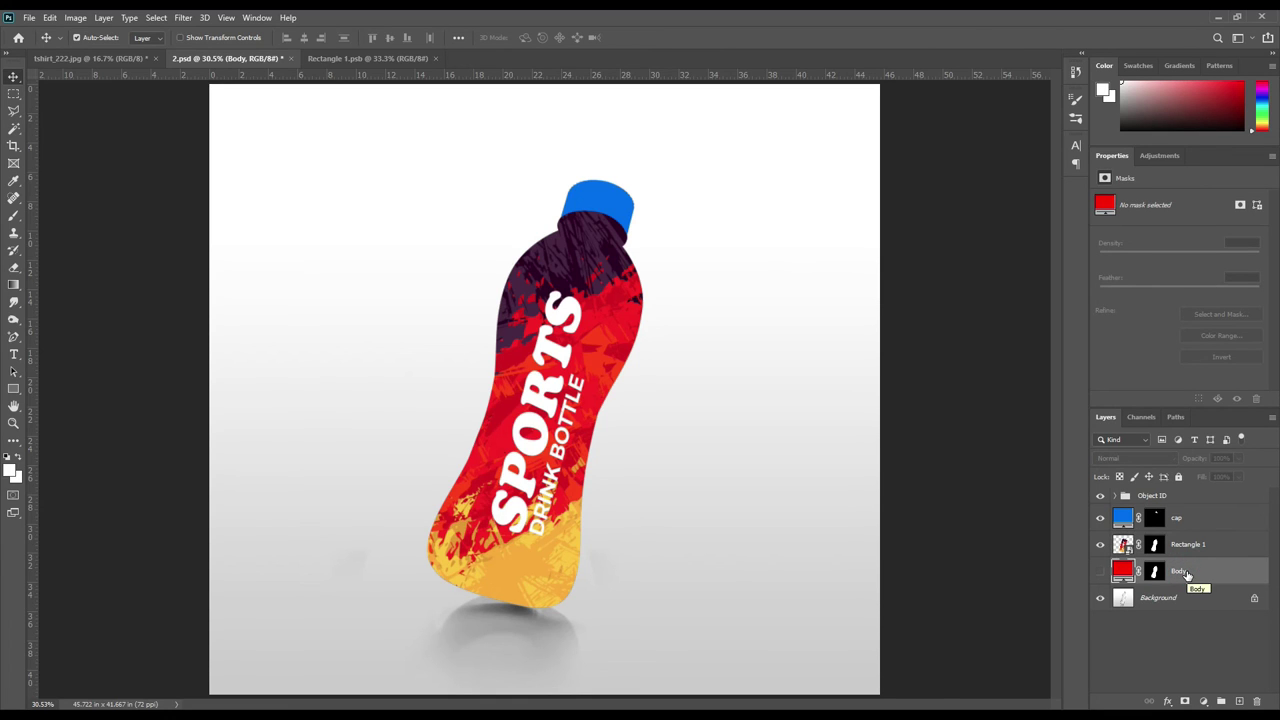
key(Delete)
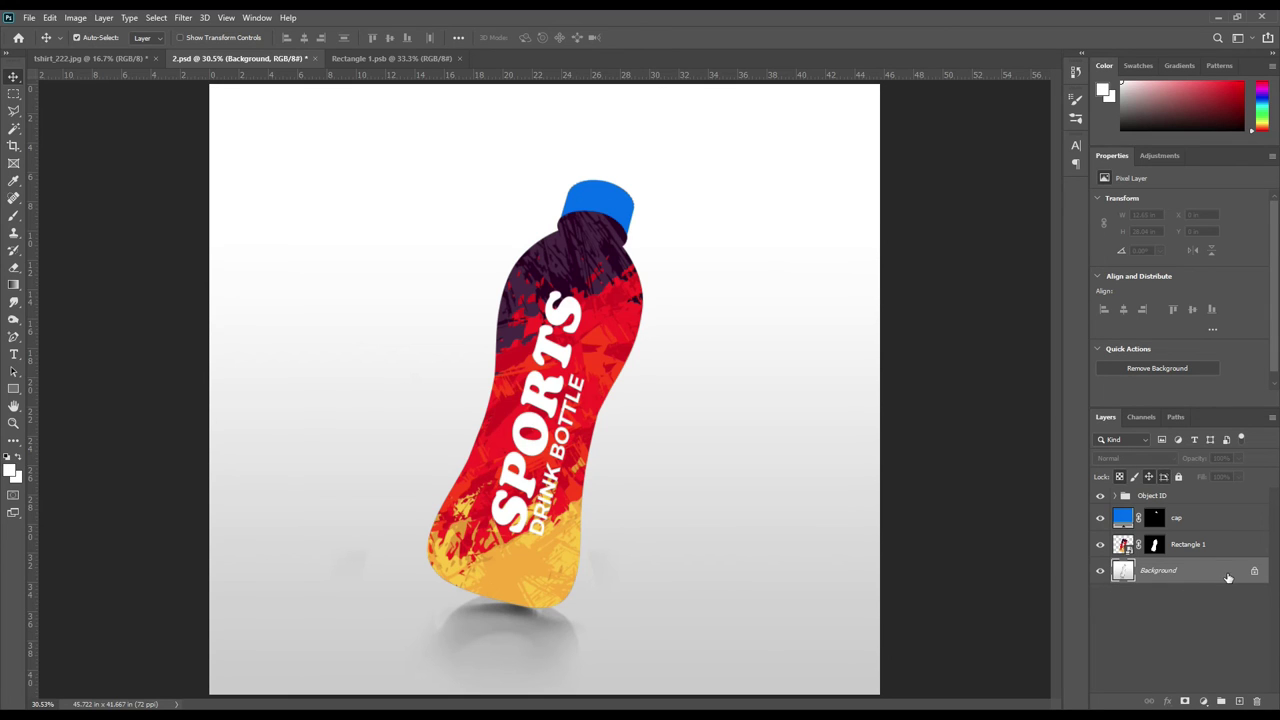
Step: Copy the combined label and cap area to a new top layer and duplicate it twice
ctrl+click(1152, 543)
ctrl+shift+click(1154, 519)
key(ctrl+j)
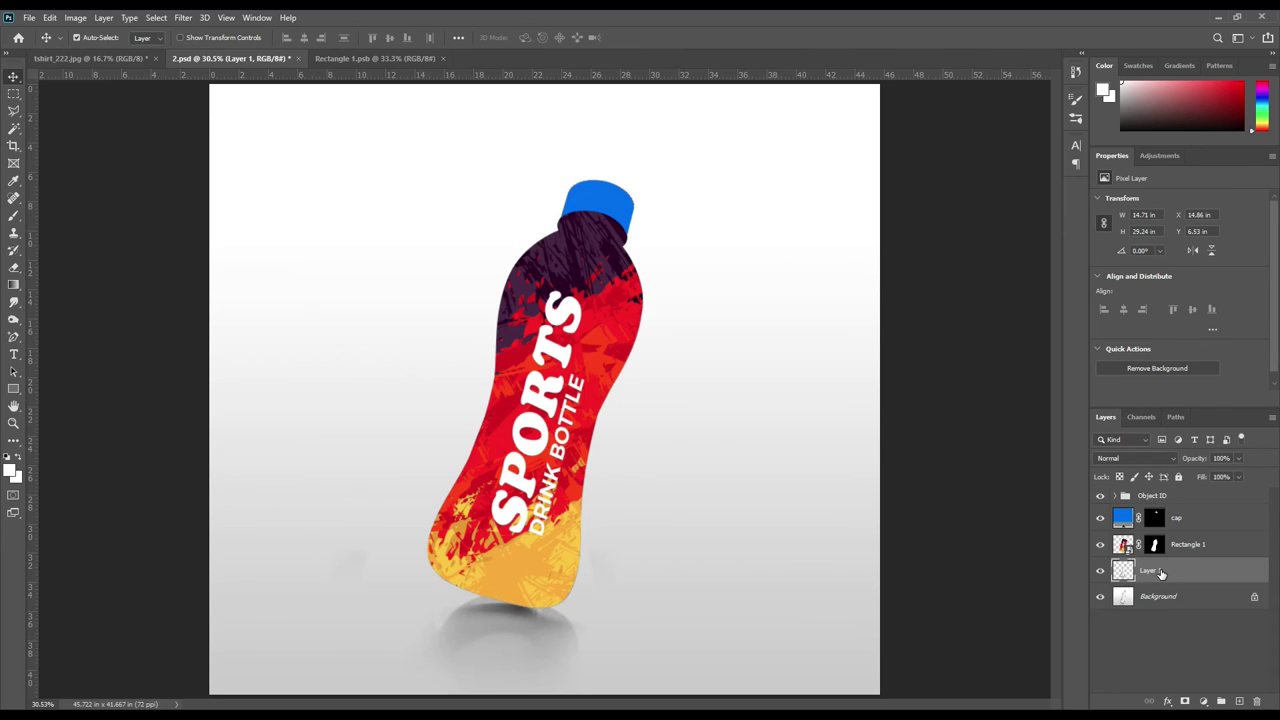
drag(1160, 572, 1178, 516)
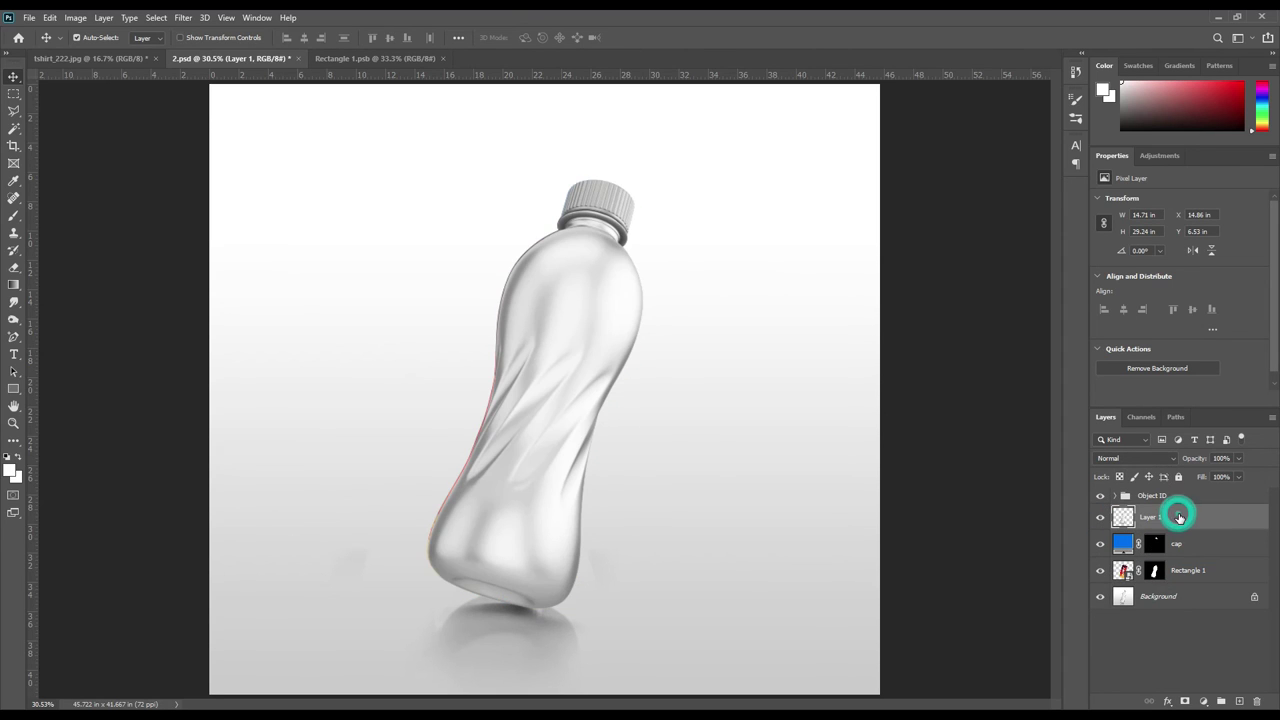
key(ctrl+j)
key(ctrl+j)
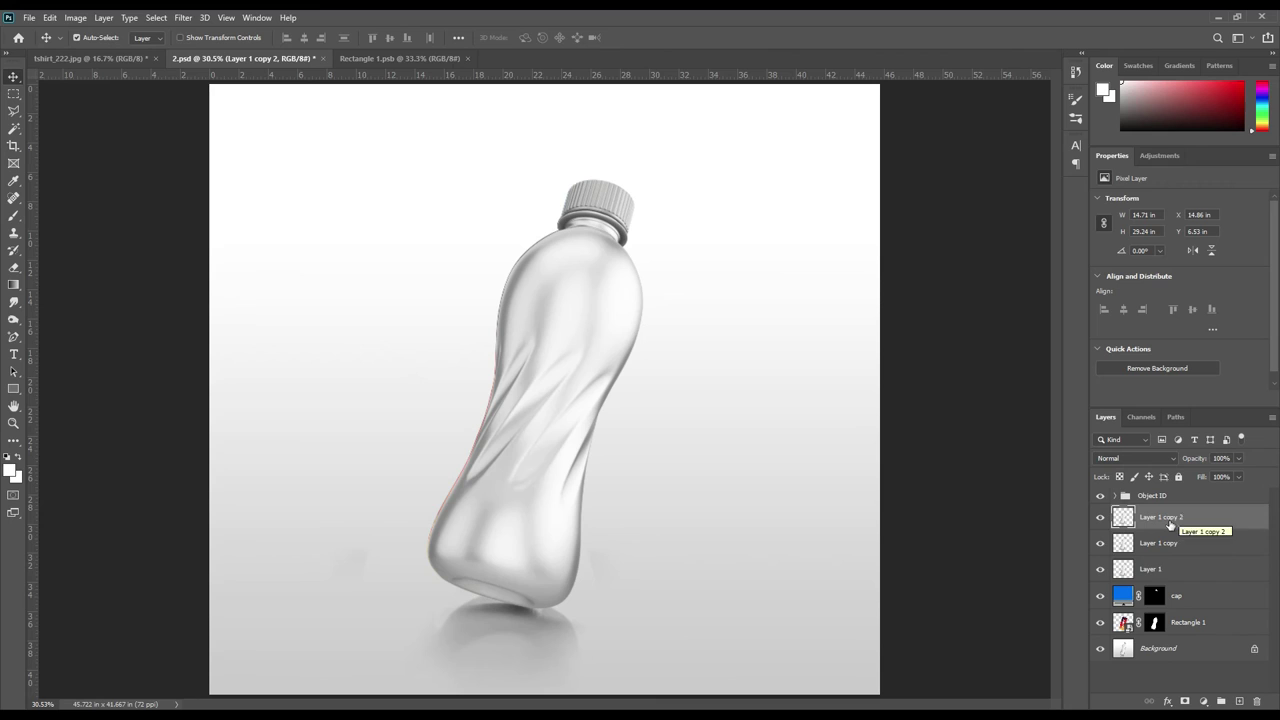
Step: Rename the three bottle layers SHADOW, MIDTONE and LIGHT
double_click(1150, 568)
text(sHADOW)
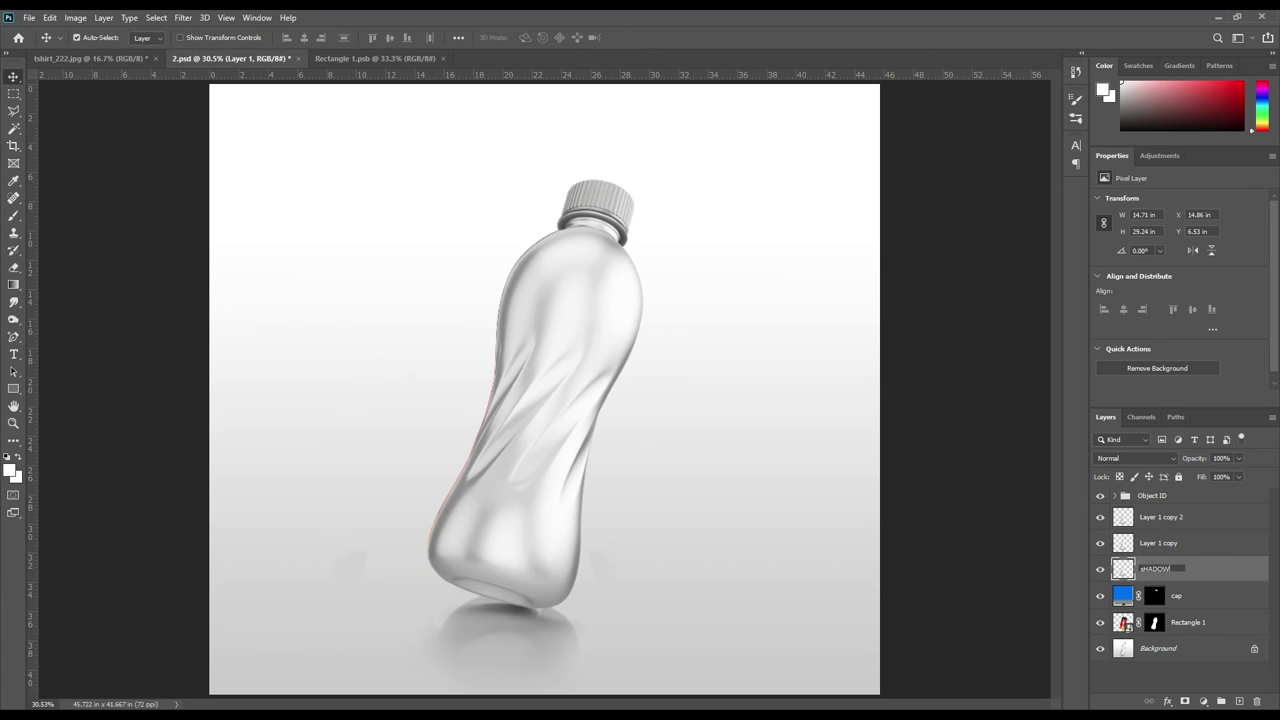
key(Return)
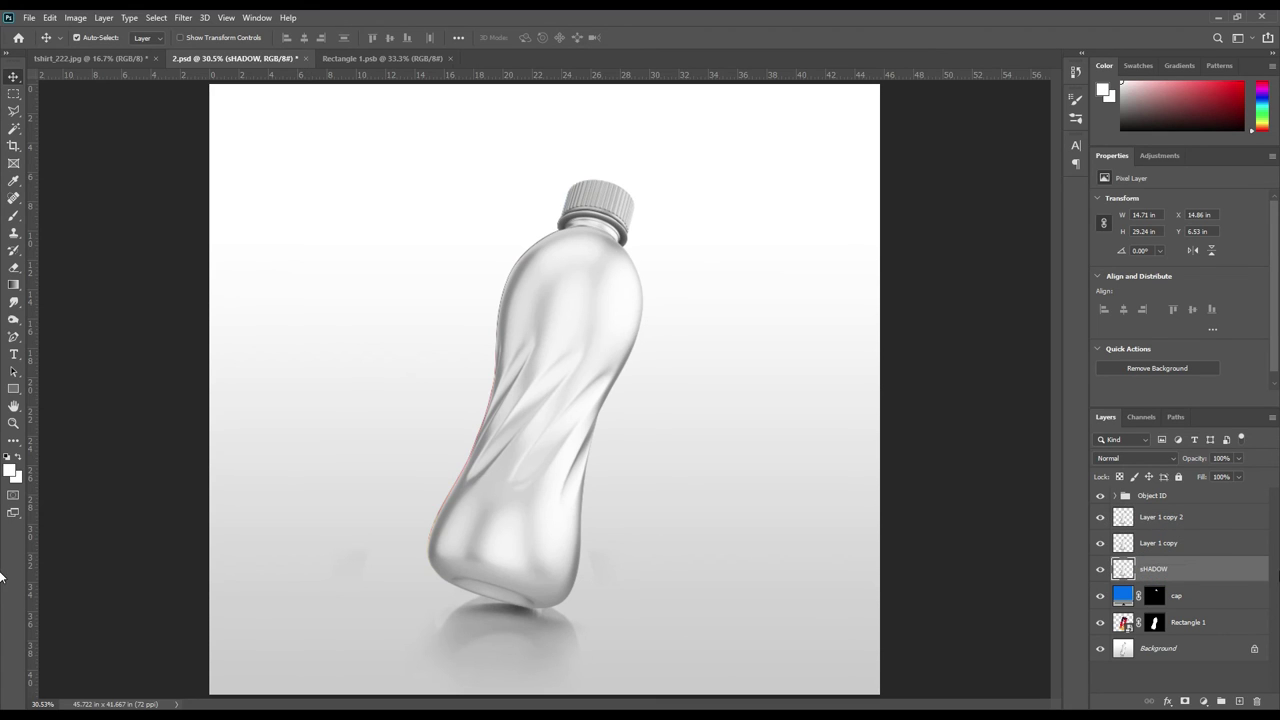
double_click(1155, 567)
click(1154, 568)
key(Return)
double_click(1174, 545)
text(MIDTONE)
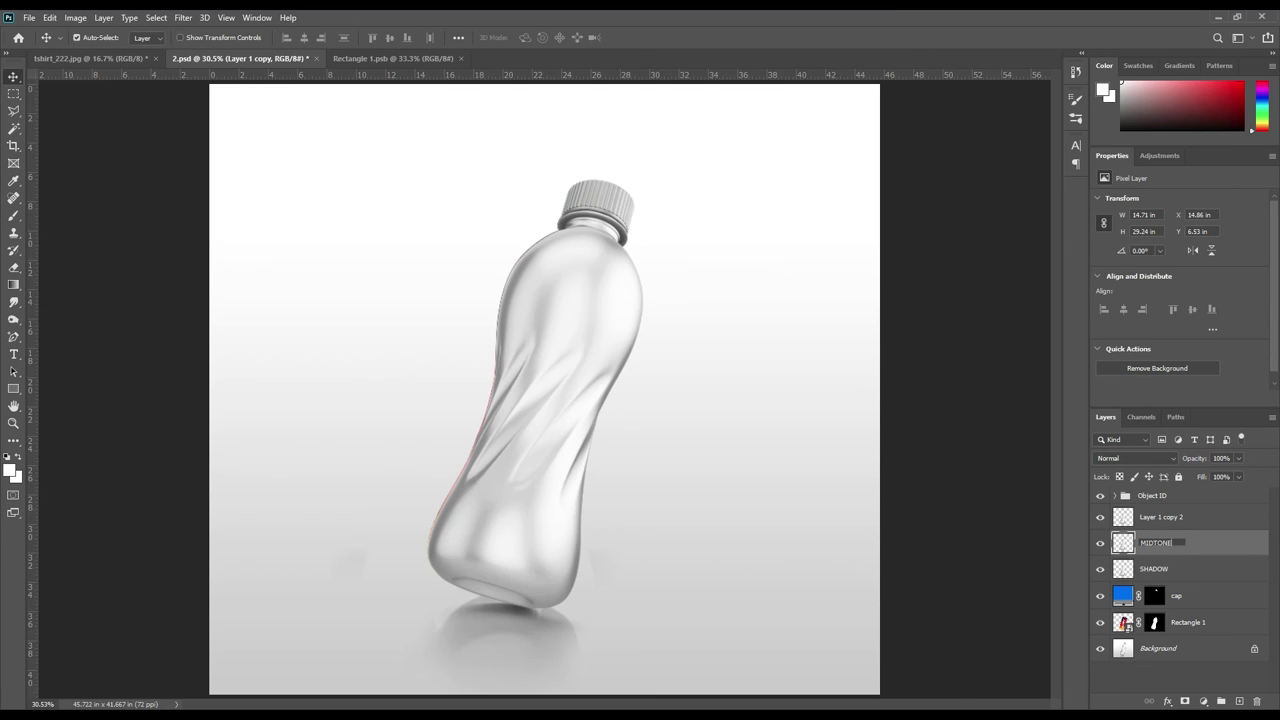
key(Return)
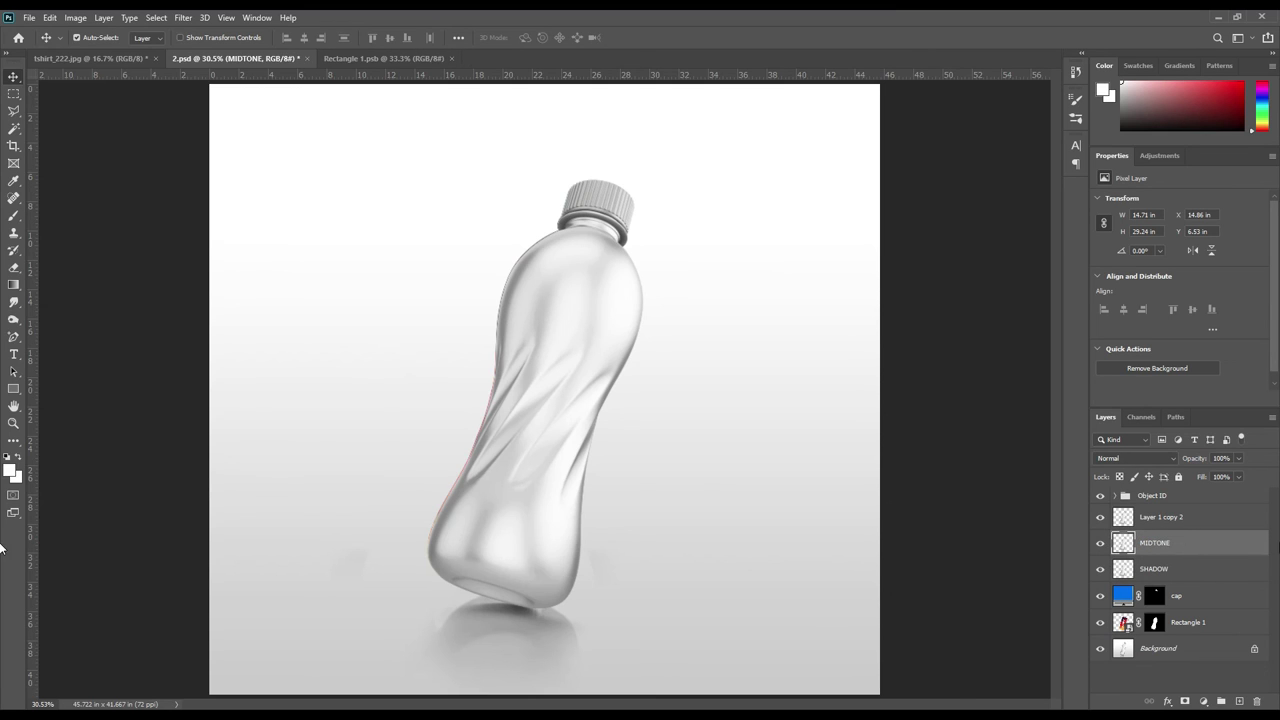
double_click(1161, 517)
text(LIGHT)
key(Return)
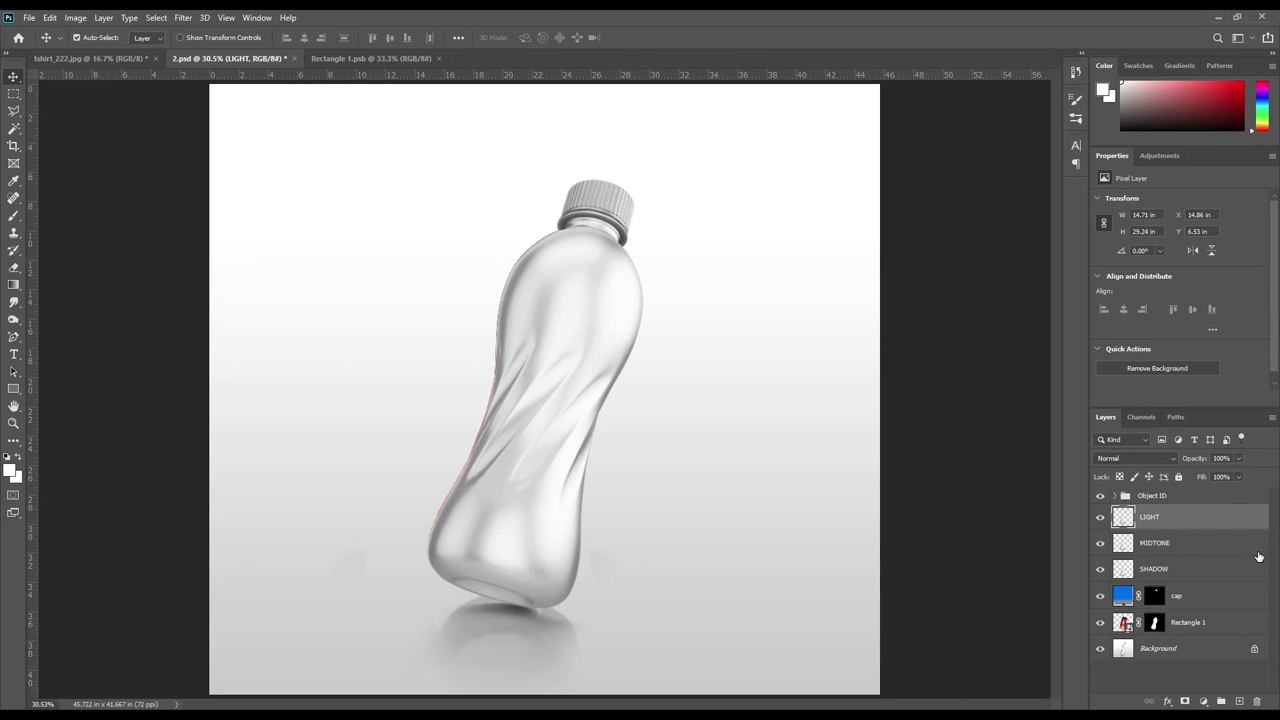
Step: Set SHADOW to Linear Burn and MIDTONE to Linear Dodge (Add), keeping LIGHT hidden
drag(1100, 517, 1100, 543)
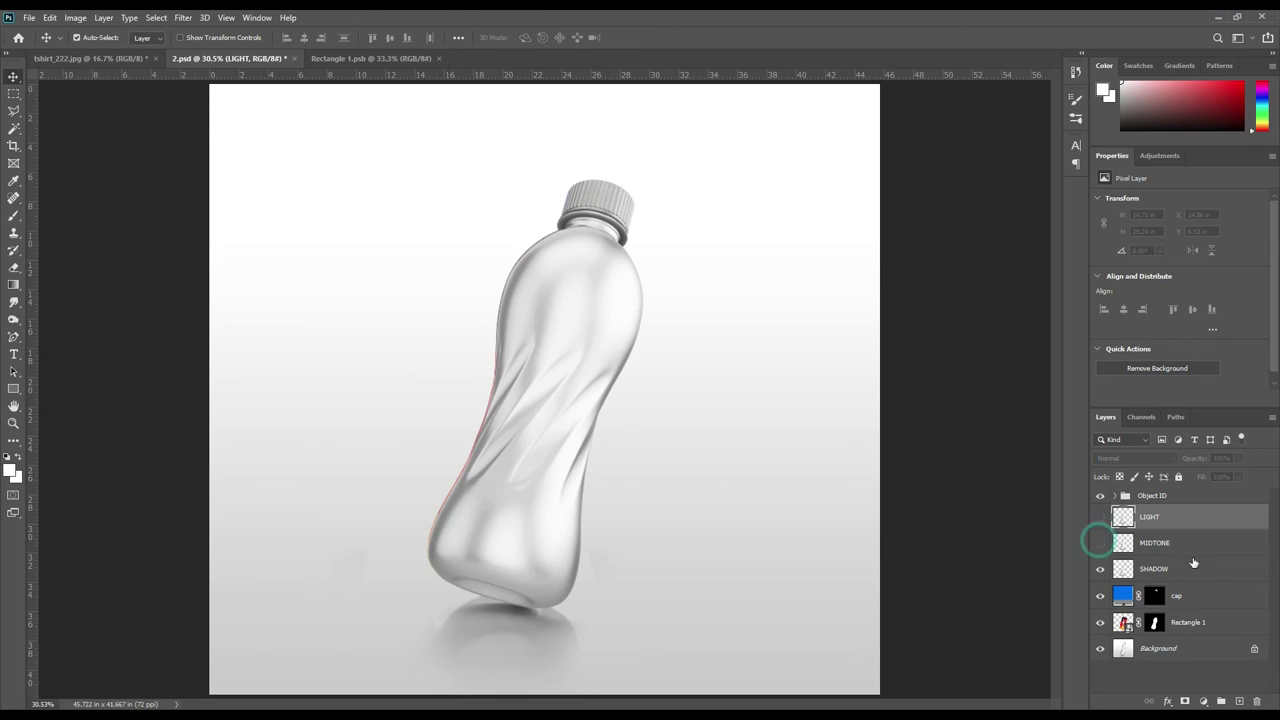
click(1190, 566)
click(1156, 458)
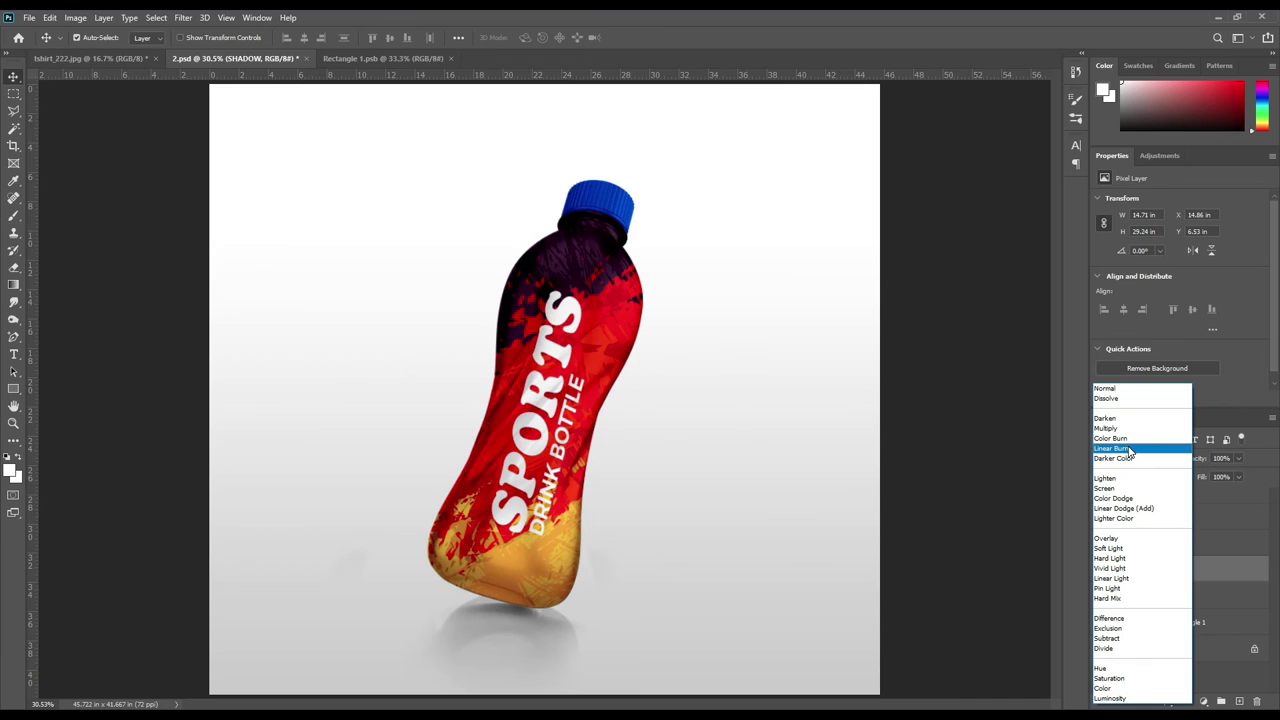
click(1130, 449)
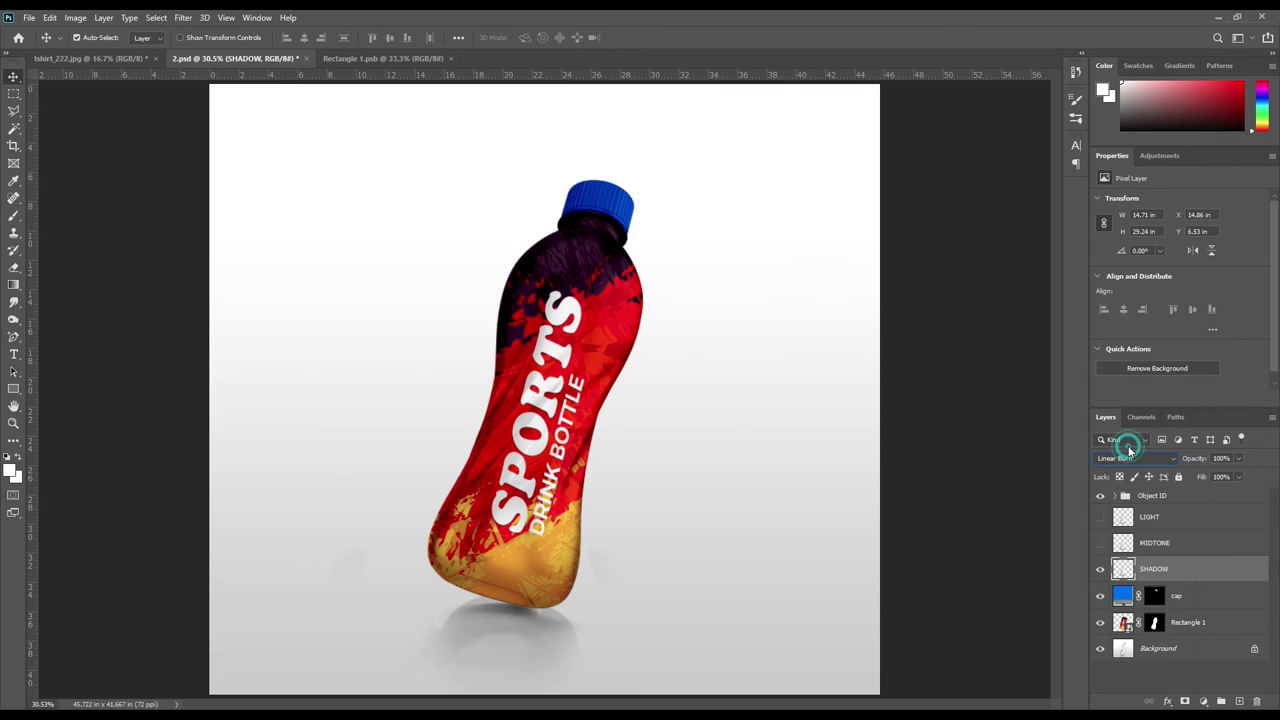
click(1100, 543)
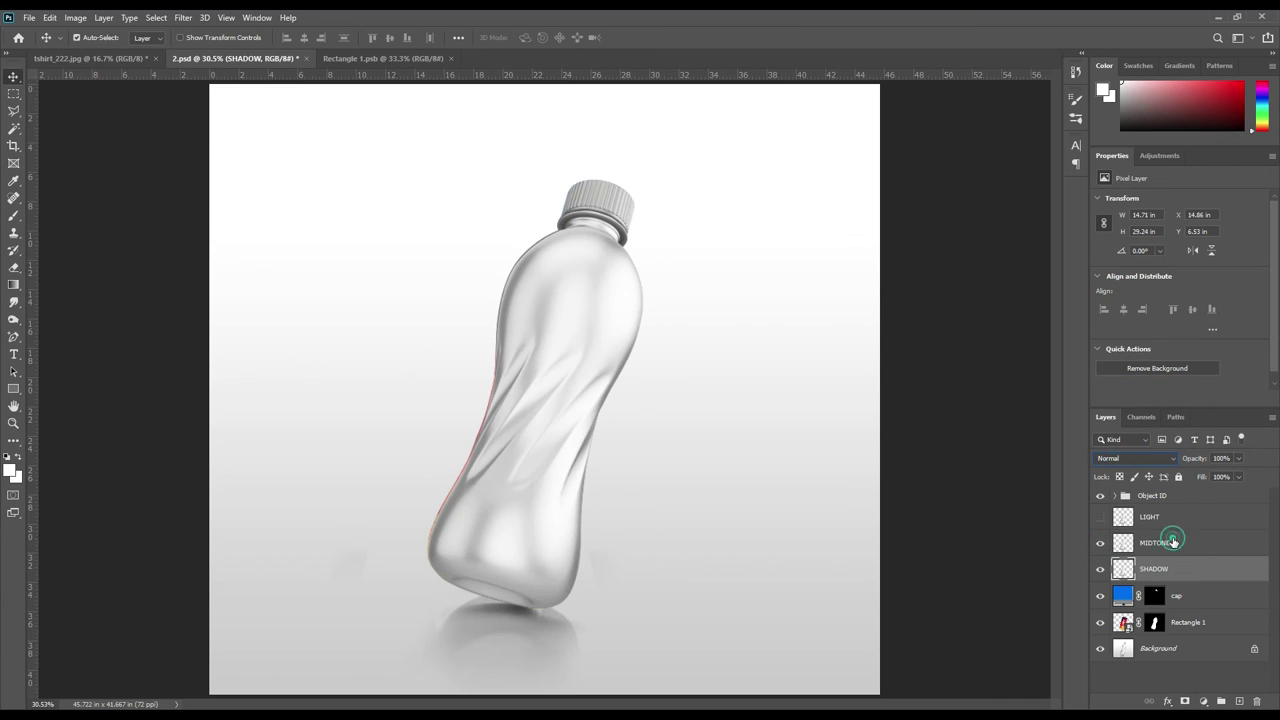
click(1170, 542)
click(1154, 458)
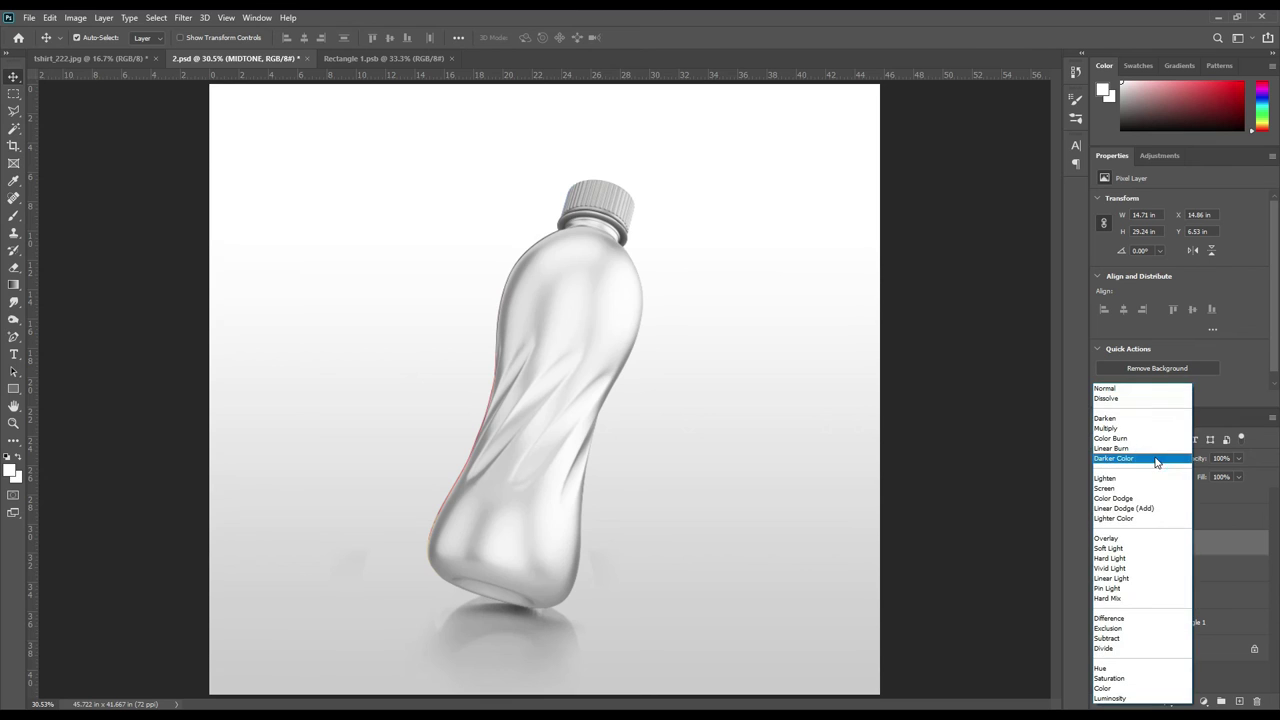
click(1150, 508)
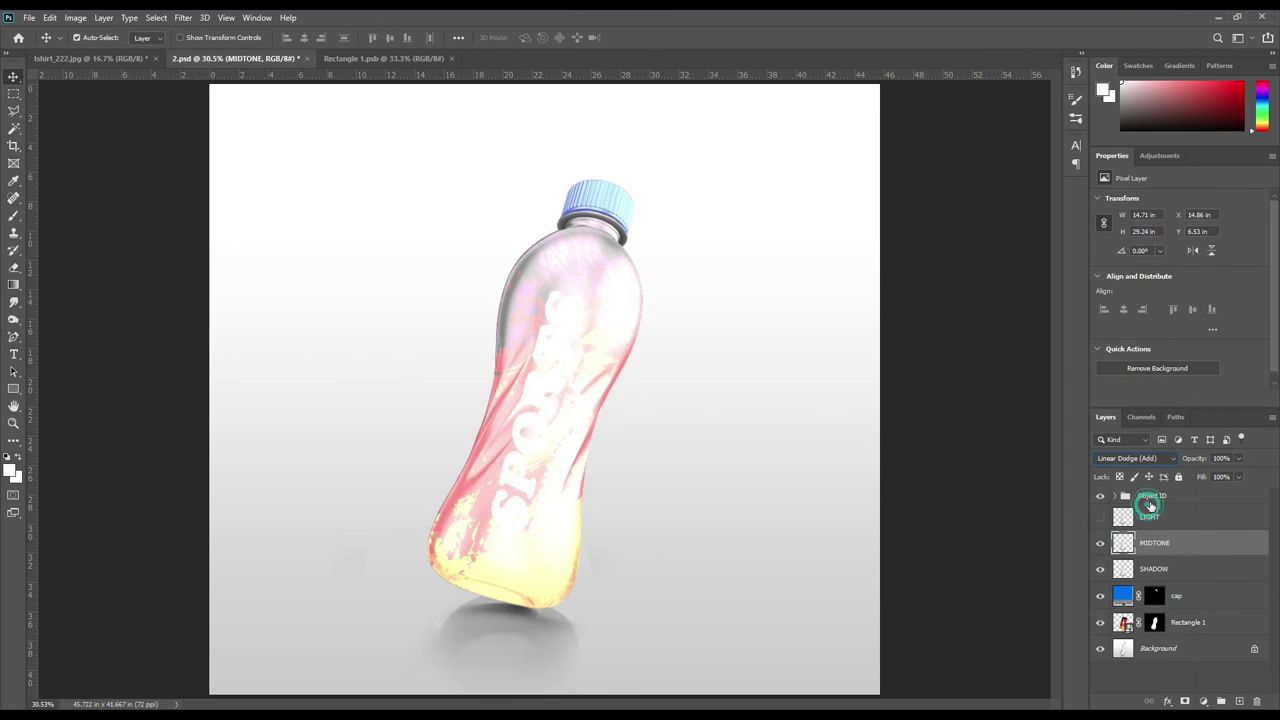
Step: Apply Levels to MIDTONE (input 200, output 0–89) and show LIGHT again
click(75, 17)
click(222, 68)
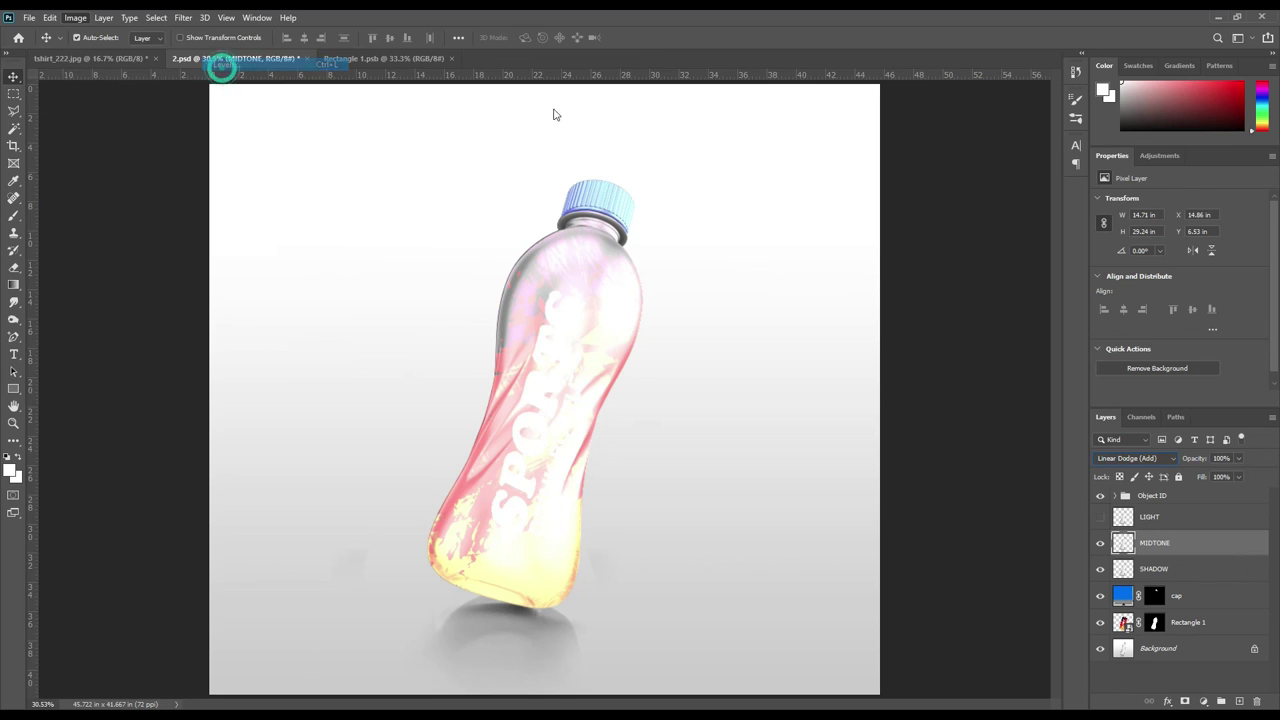
drag(778, 309, 907, 316)
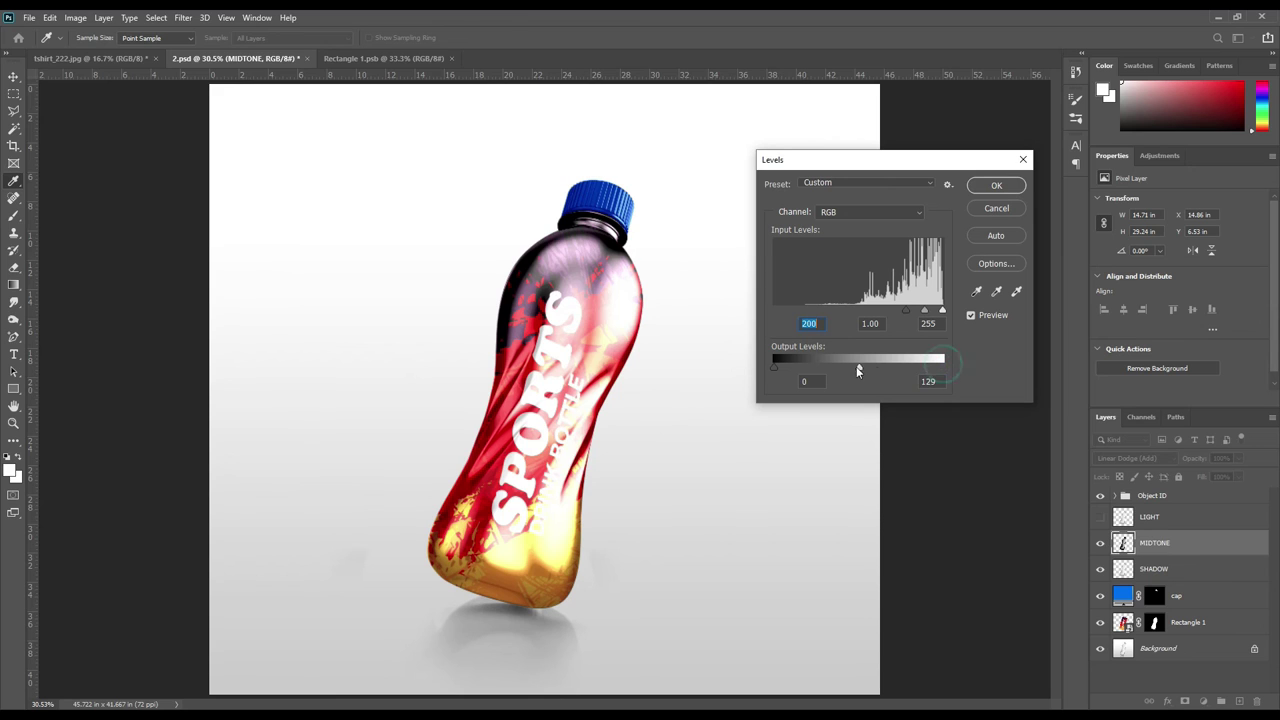
drag(858, 369, 823, 364)
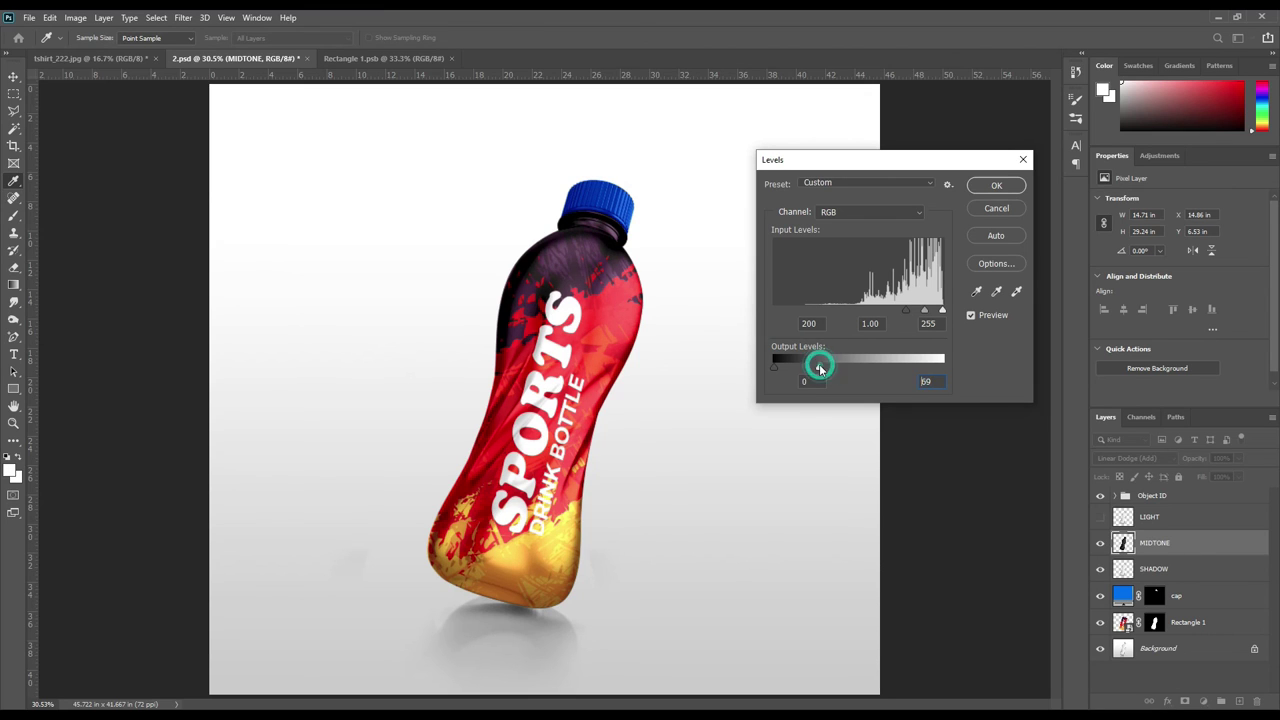
click(993, 186)
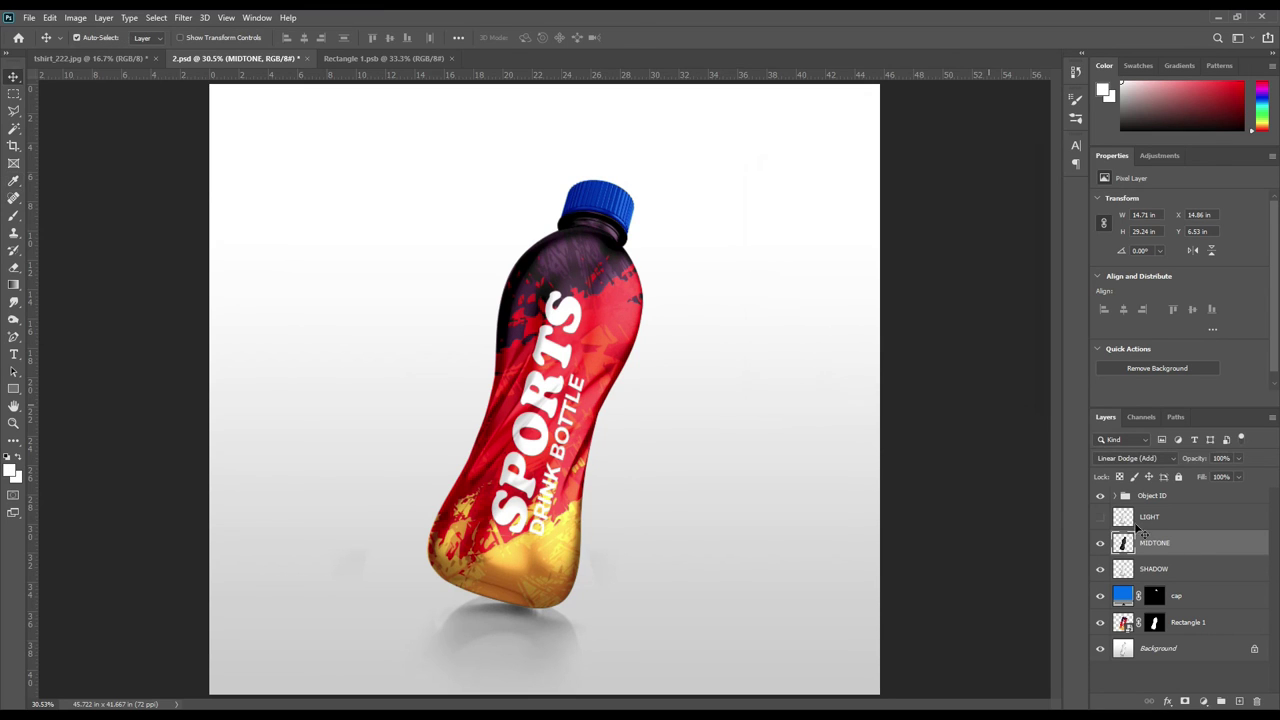
click(1100, 516)
Step: Set the LIGHT layer's blend mode to Screen
click(1175, 520)
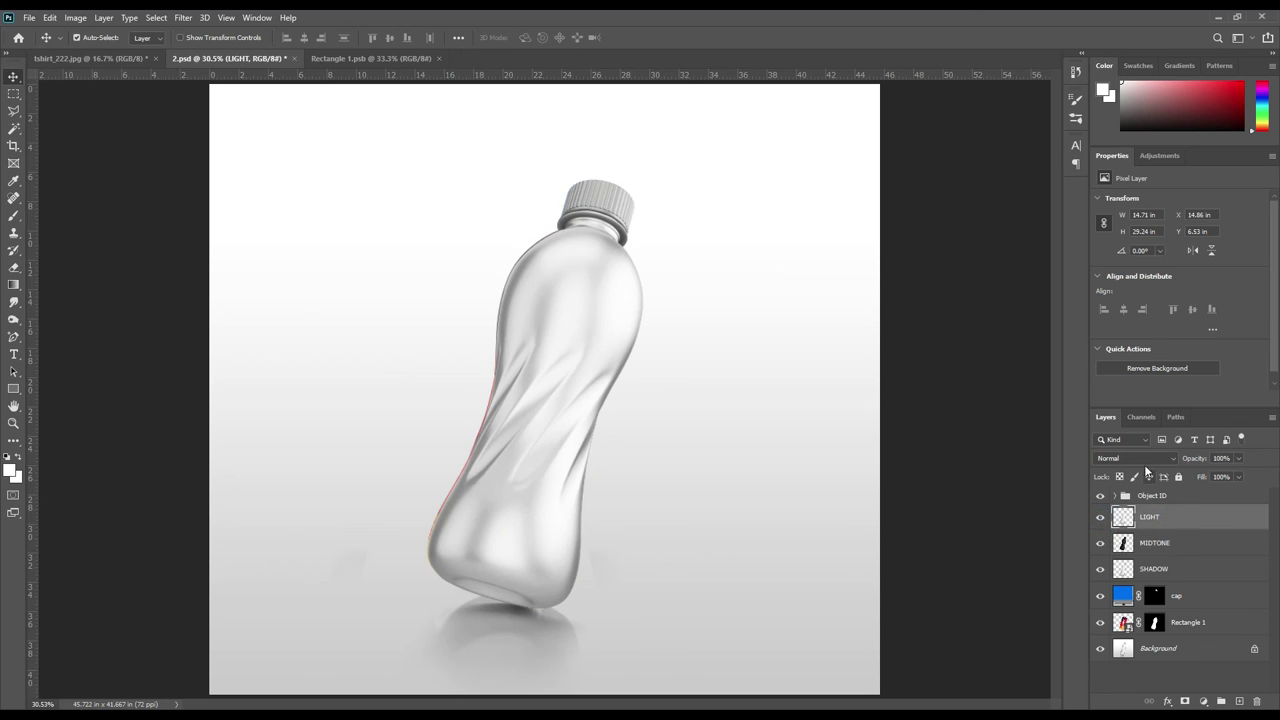
click(1146, 459)
click(1115, 505)
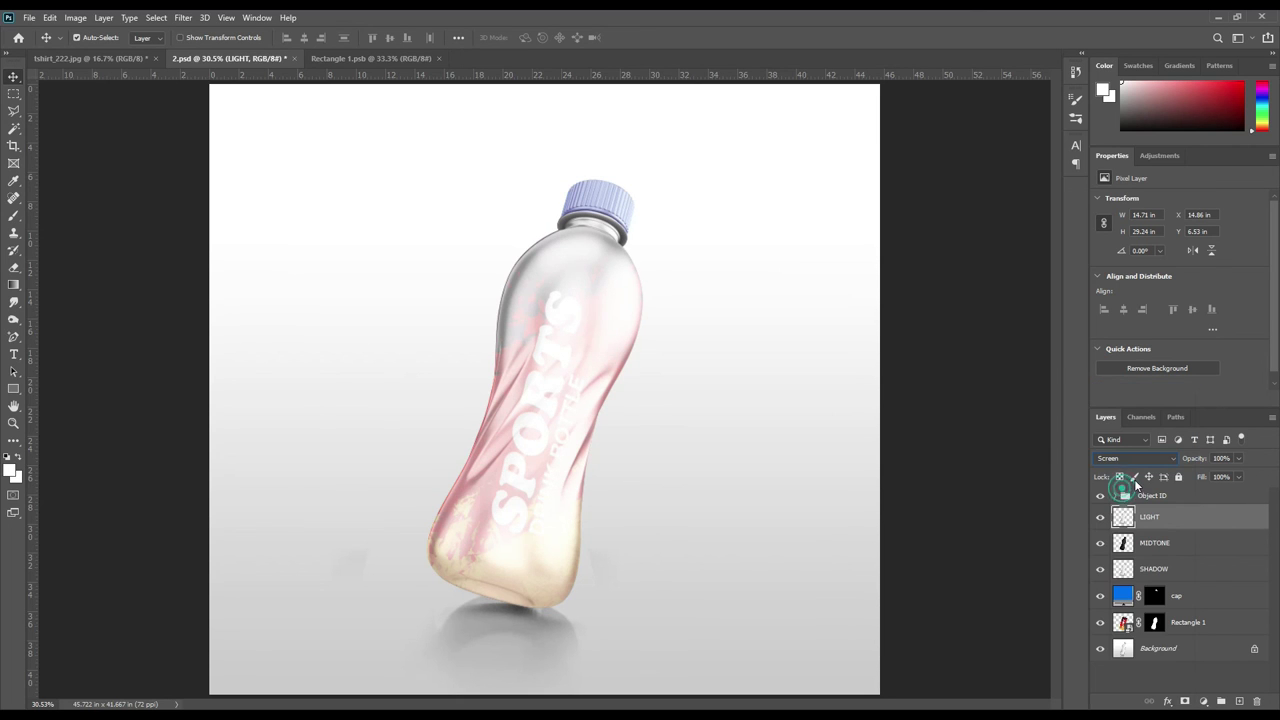
Step: Apply Levels to LIGHT with black input 231 and output 0–147
click(75, 17)
mouse_move(96, 52)
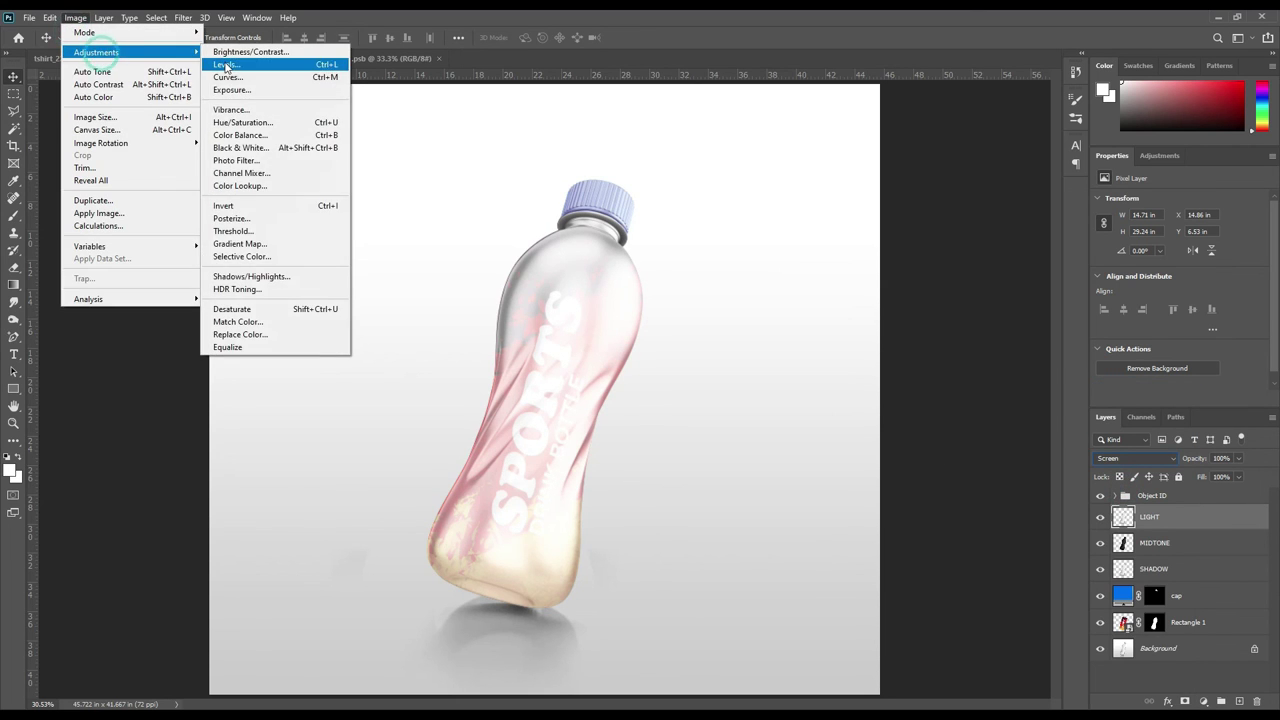
click(228, 65)
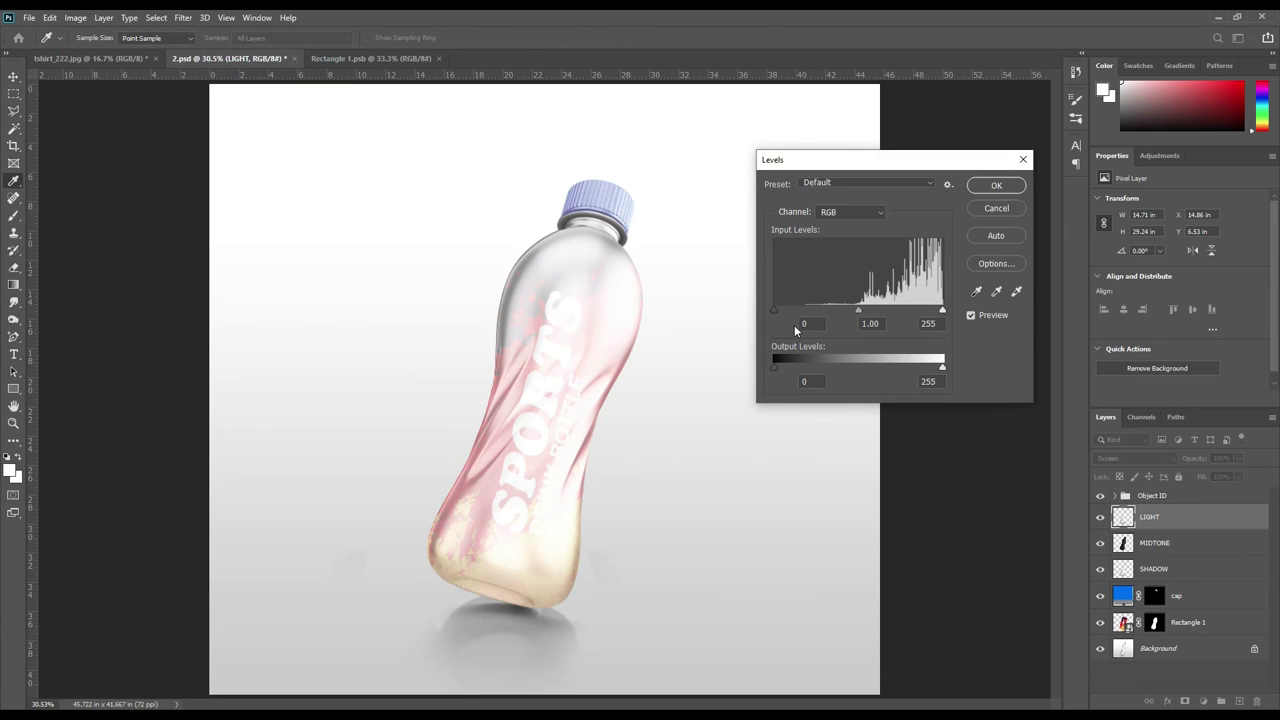
drag(774, 311, 922, 311)
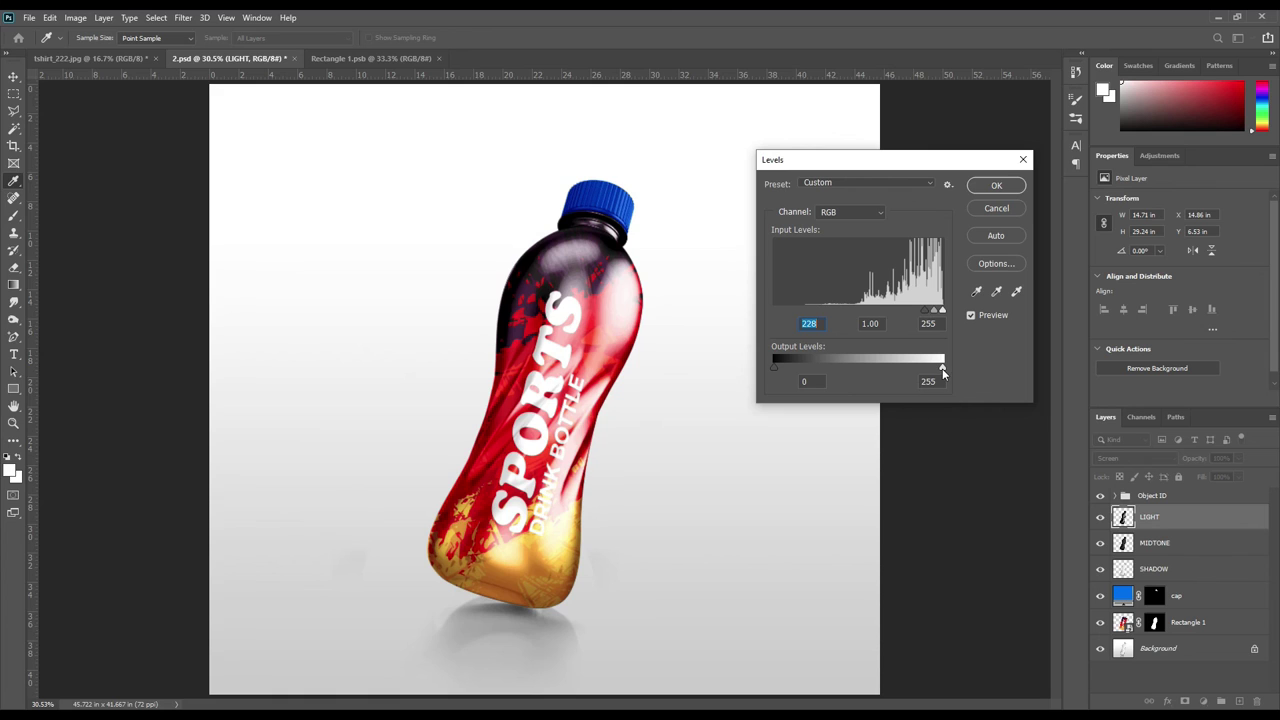
drag(913, 368, 877, 368)
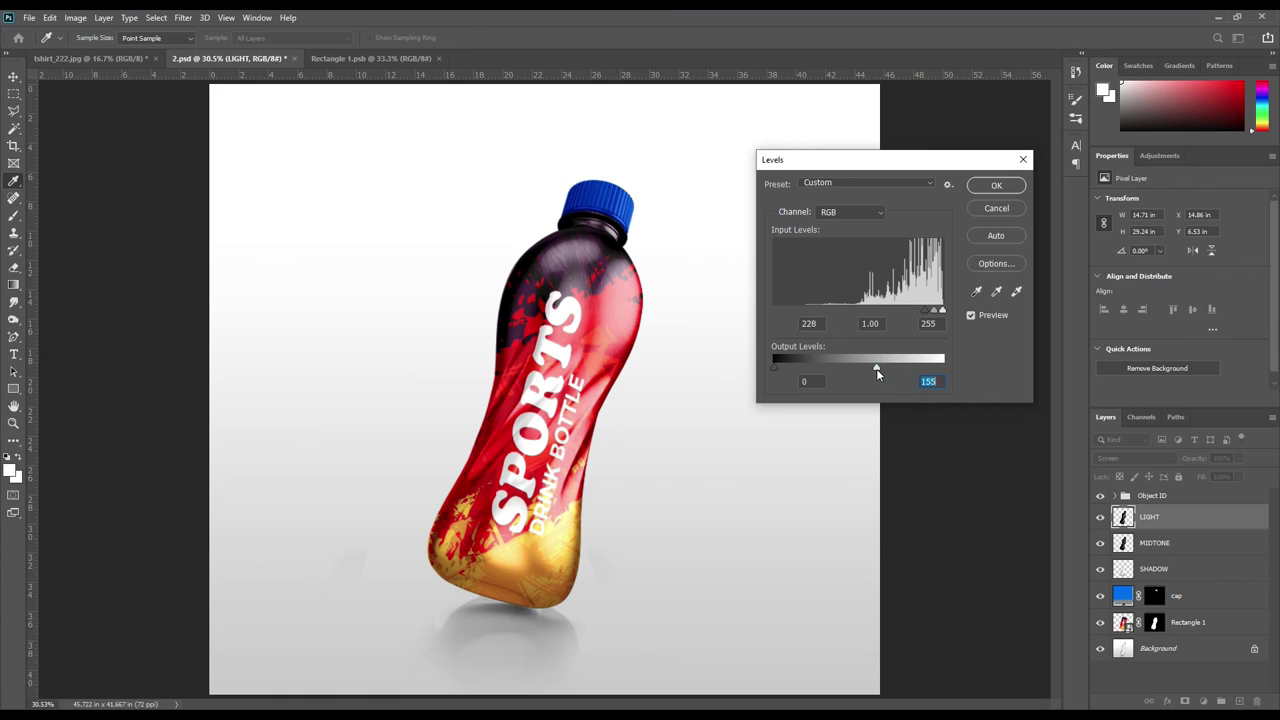
drag(925, 317, 928, 313)
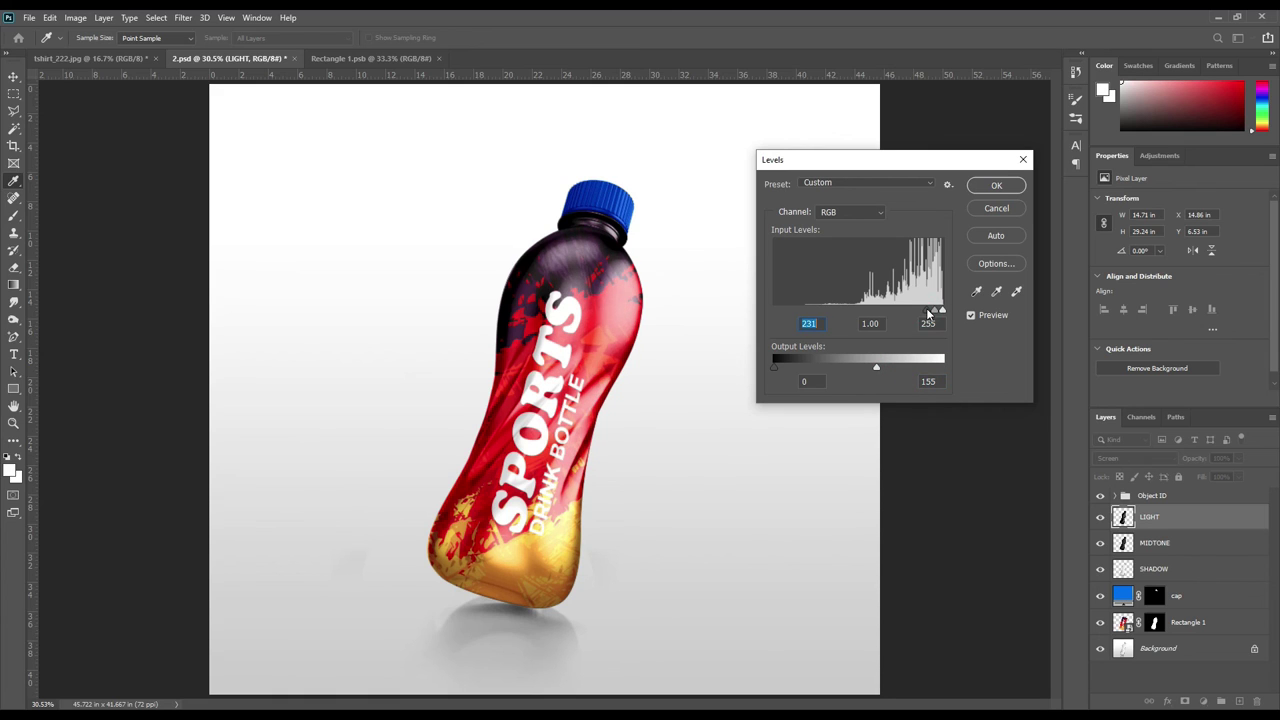
drag(879, 368, 871, 366)
click(990, 186)
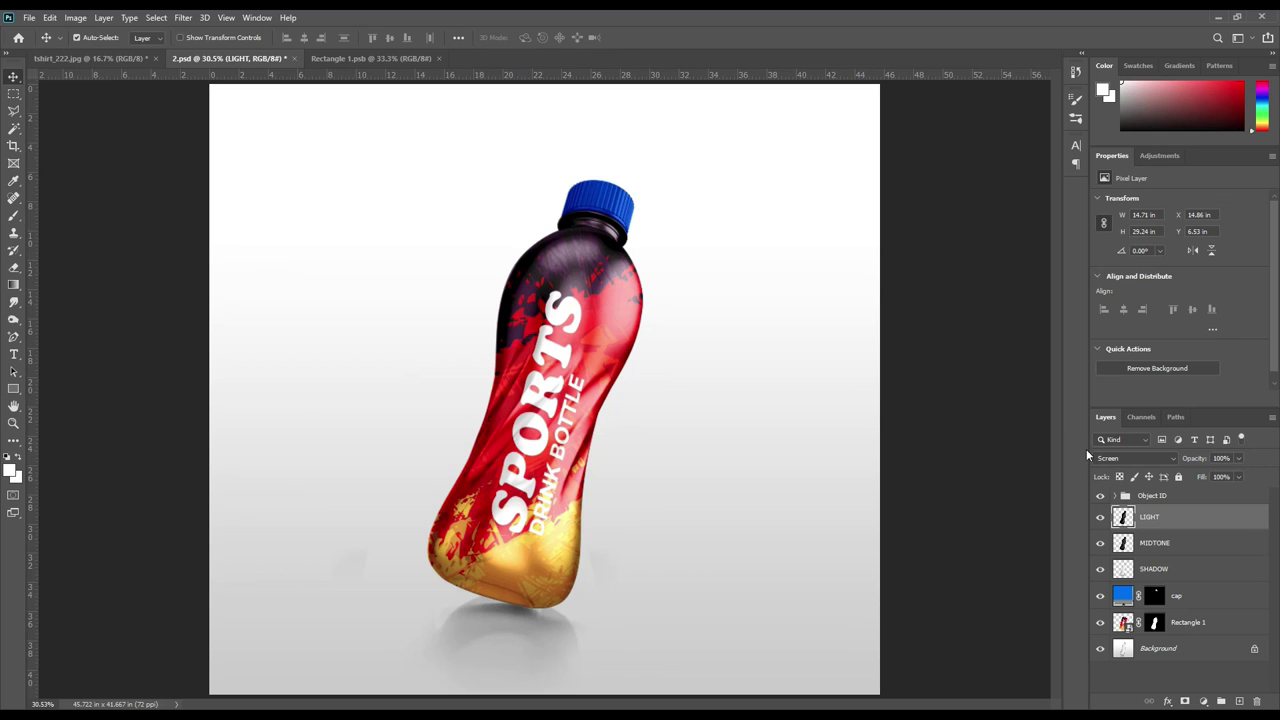
Step: Add a pale yellow #ffe370 Solid Color fill above Background, blended with Linear Burn
click(1155, 648)
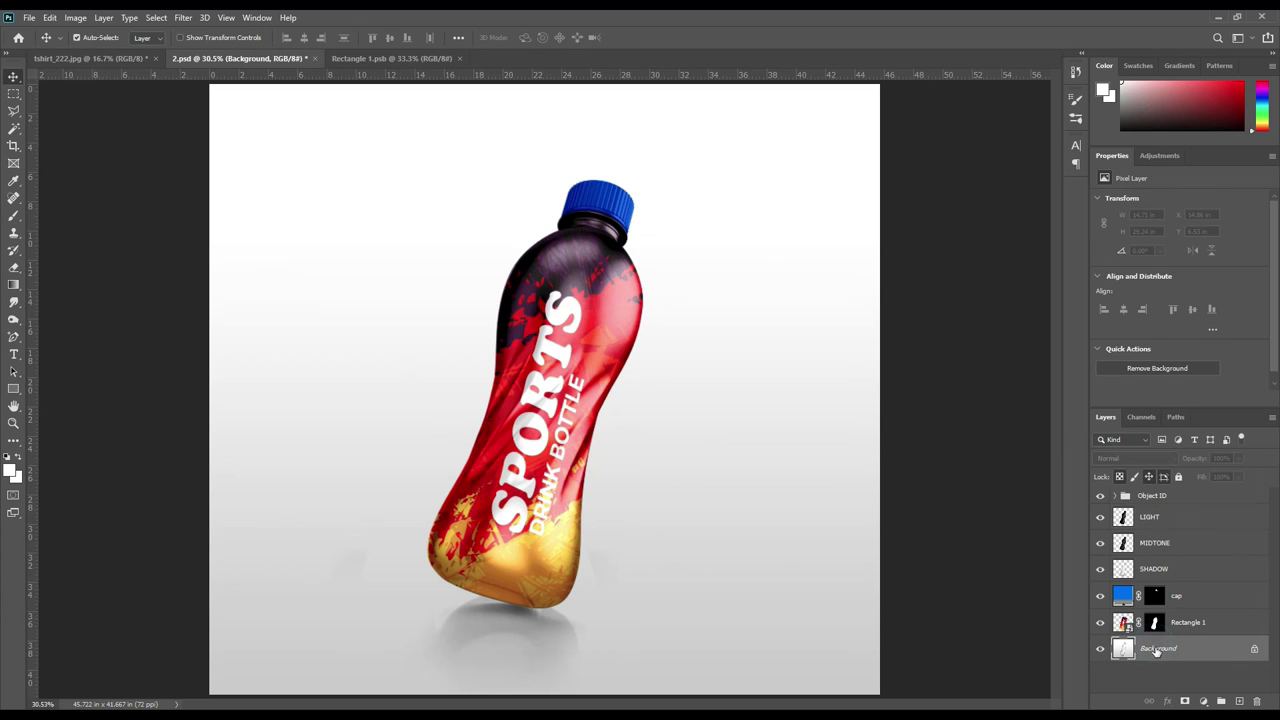
click(1203, 701)
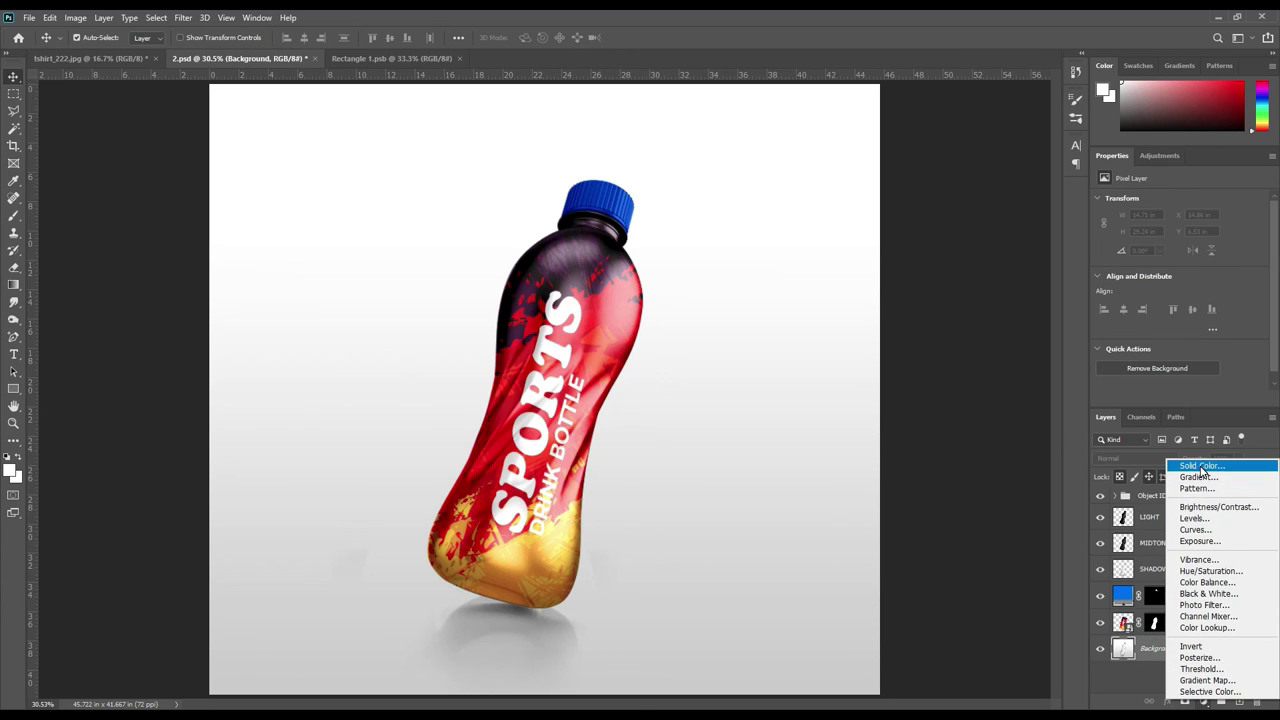
click(1200, 466)
click(512, 552)
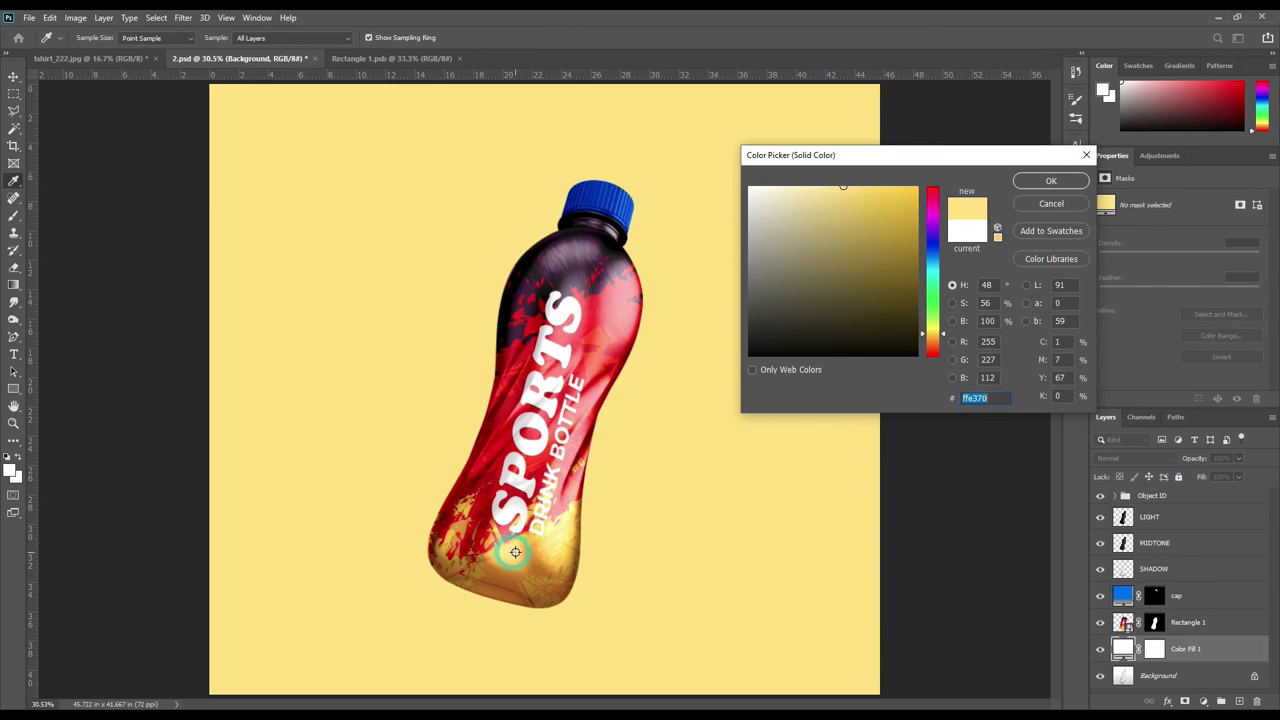
click(1051, 180)
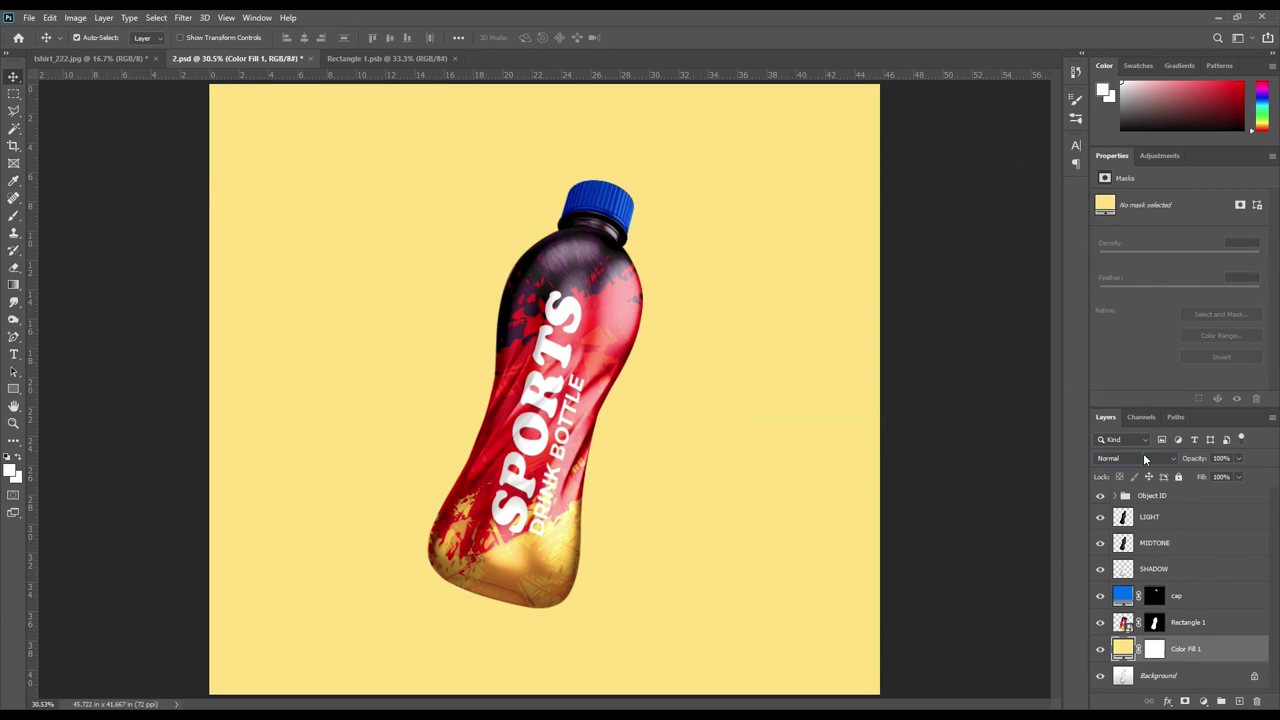
click(1145, 458)
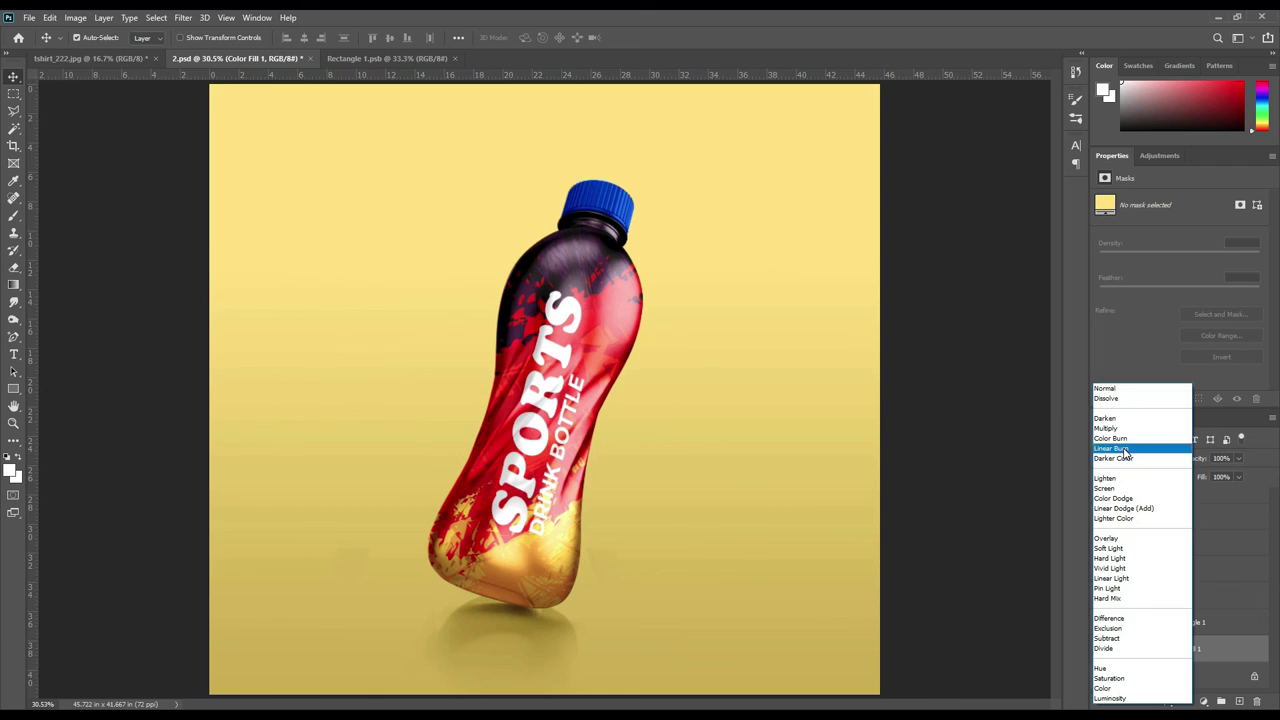
click(1126, 450)
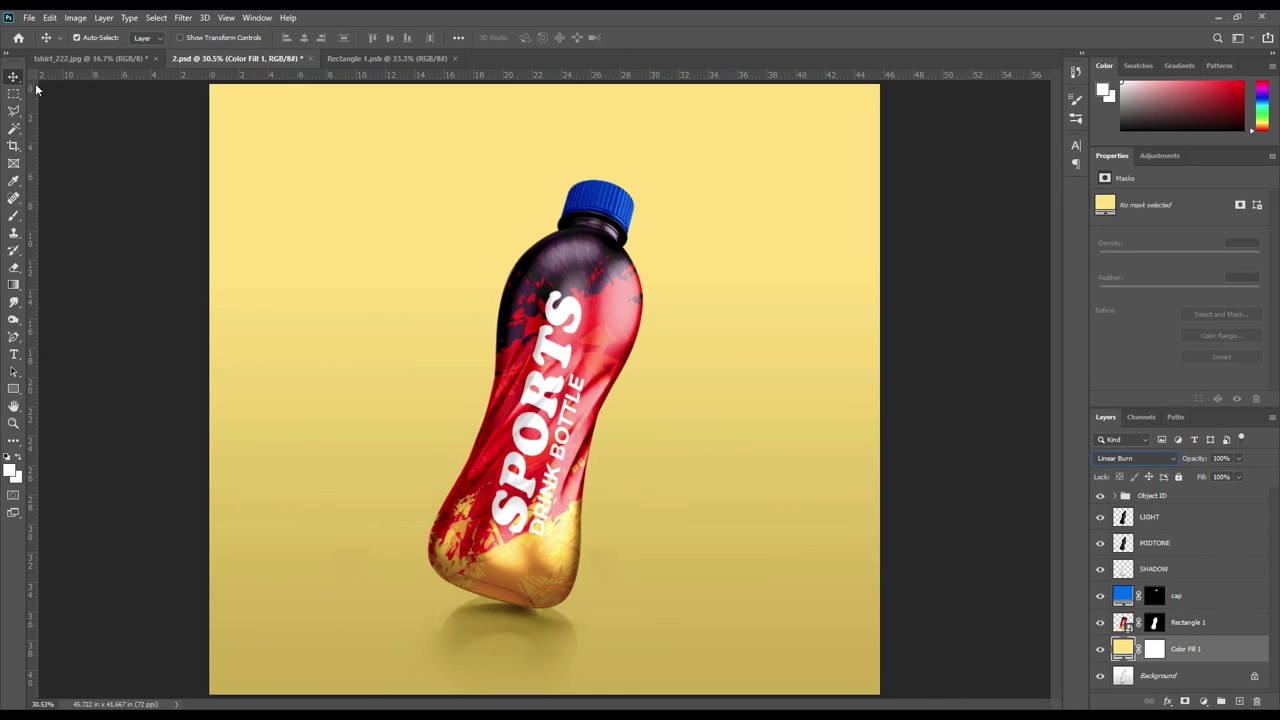
click(896, 304)
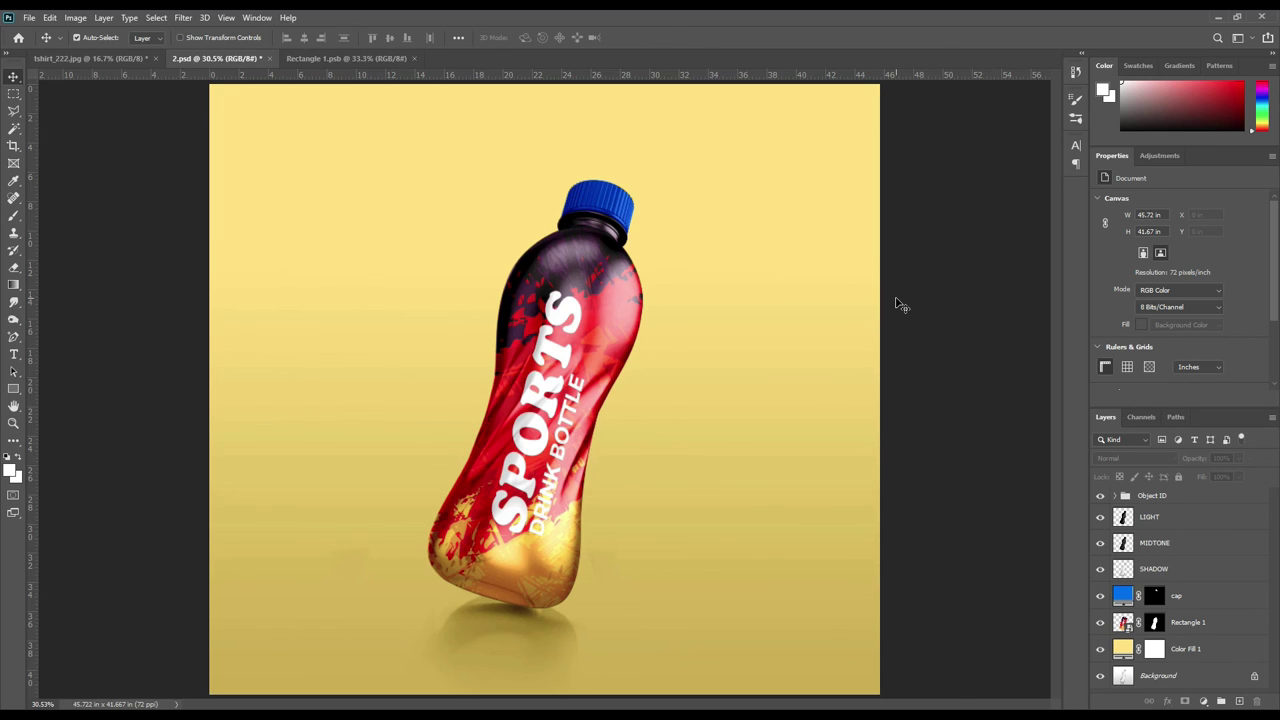
Step: Group LIGHT, MIDTONE and SHADOW into a group named fx
click(1152, 518)
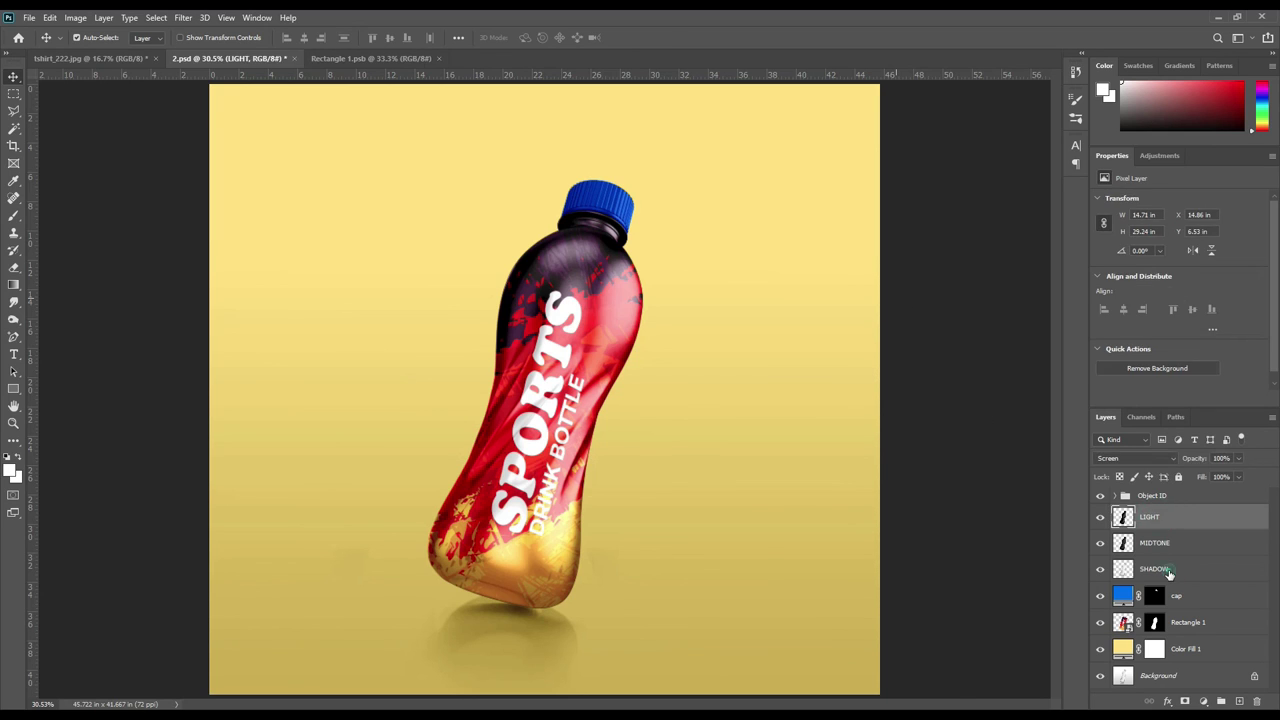
shift+click(1168, 572)
drag(1168, 572, 1221, 700)
double_click(1152, 514)
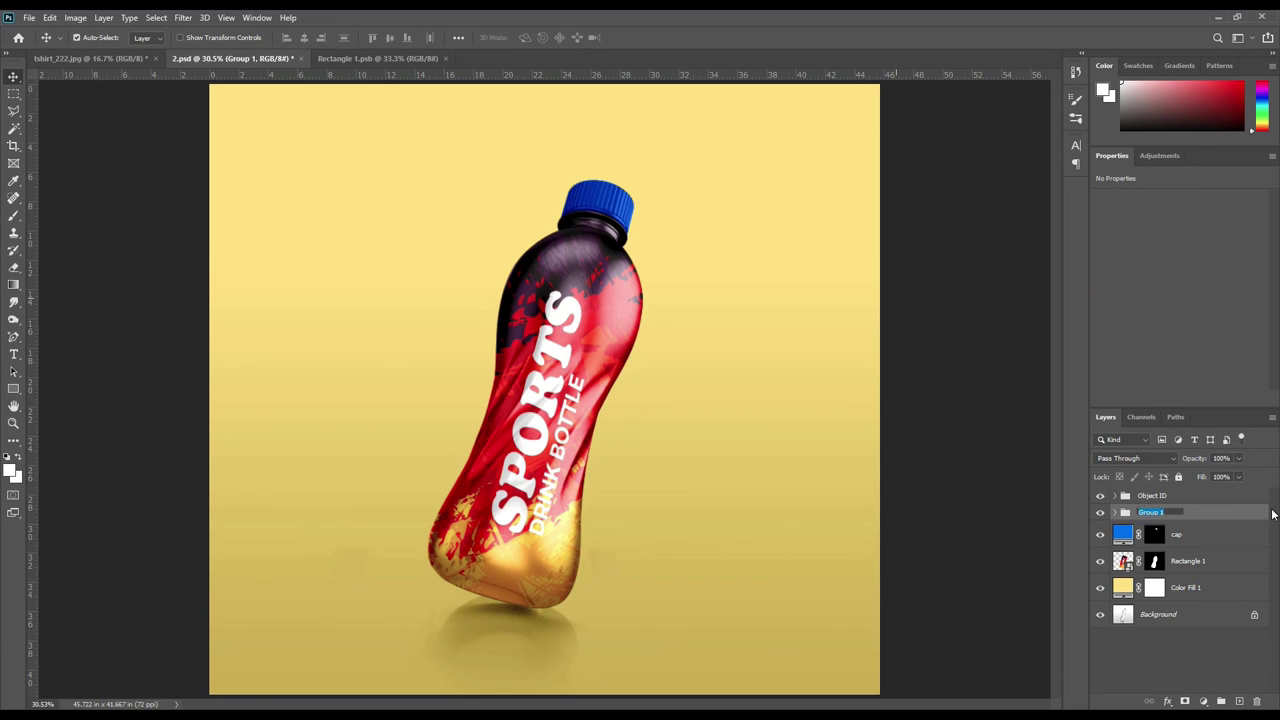
text(fx)
key(Return)
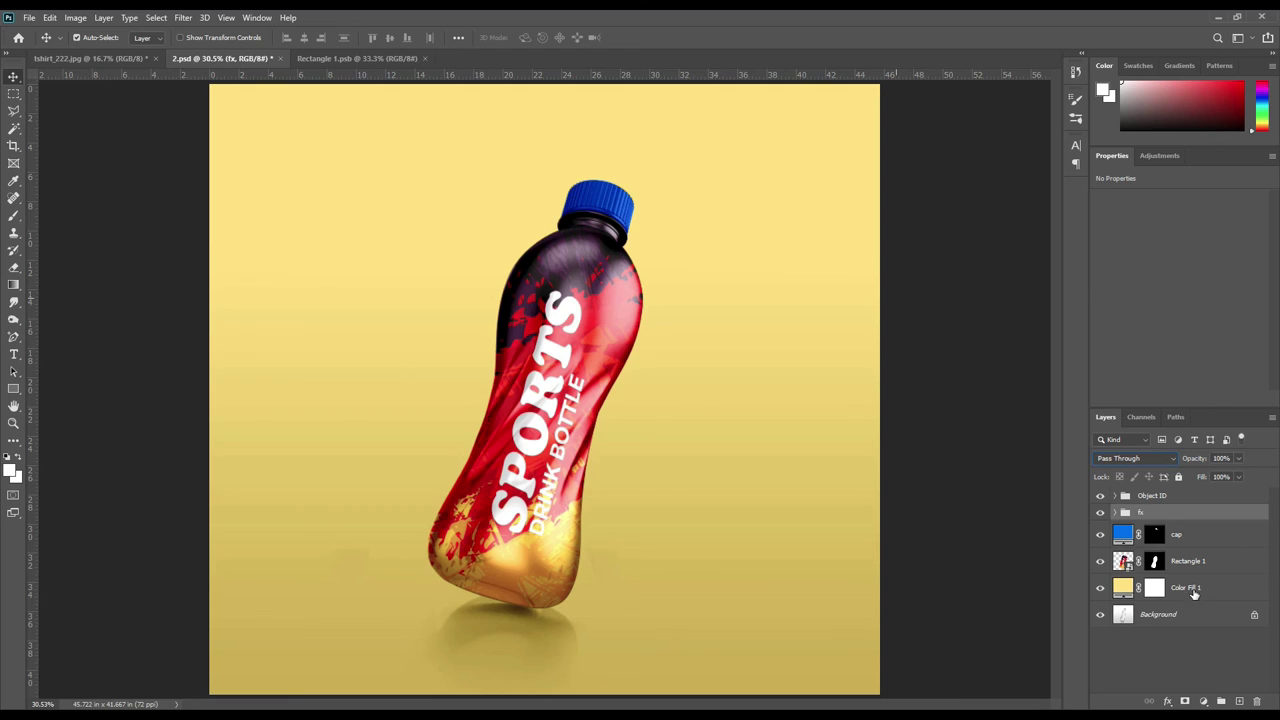
Step: Rename Color Fill 1 to BG COLOR and Rectangle 1 to BODY
double_click(1190, 588)
text(bg)
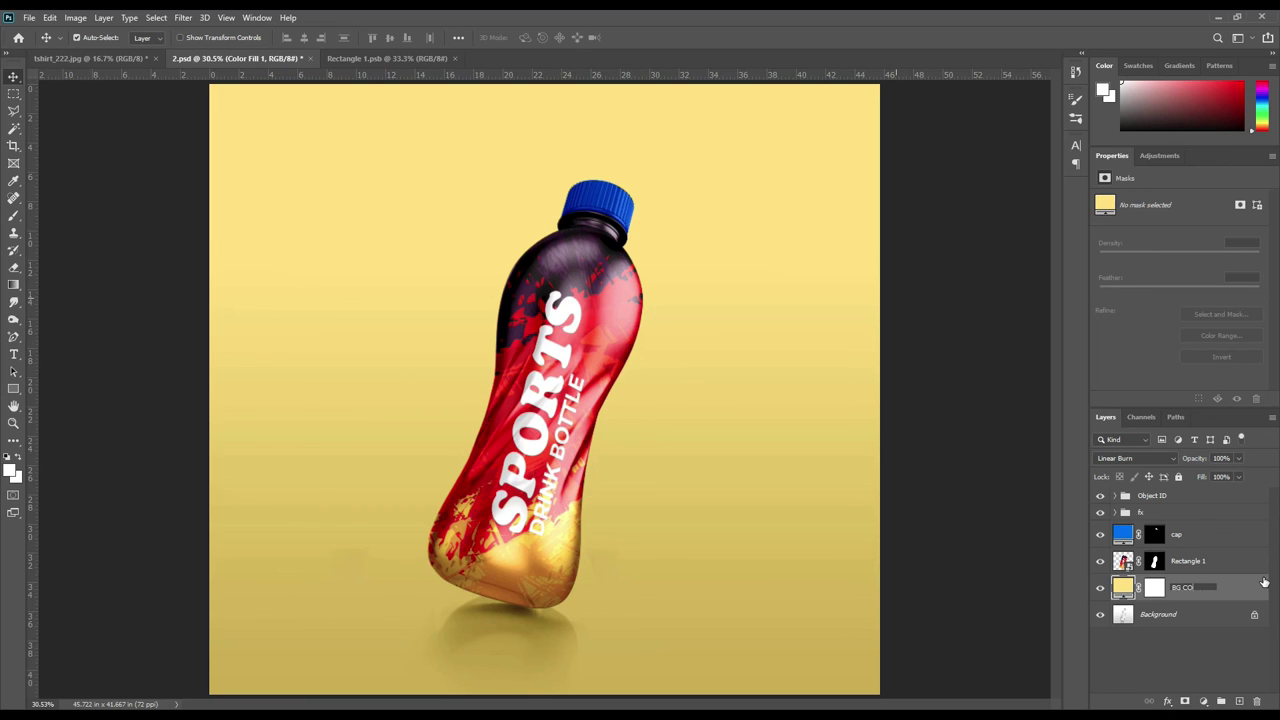
click(1248, 587)
click(1203, 564)
double_click(1194, 561)
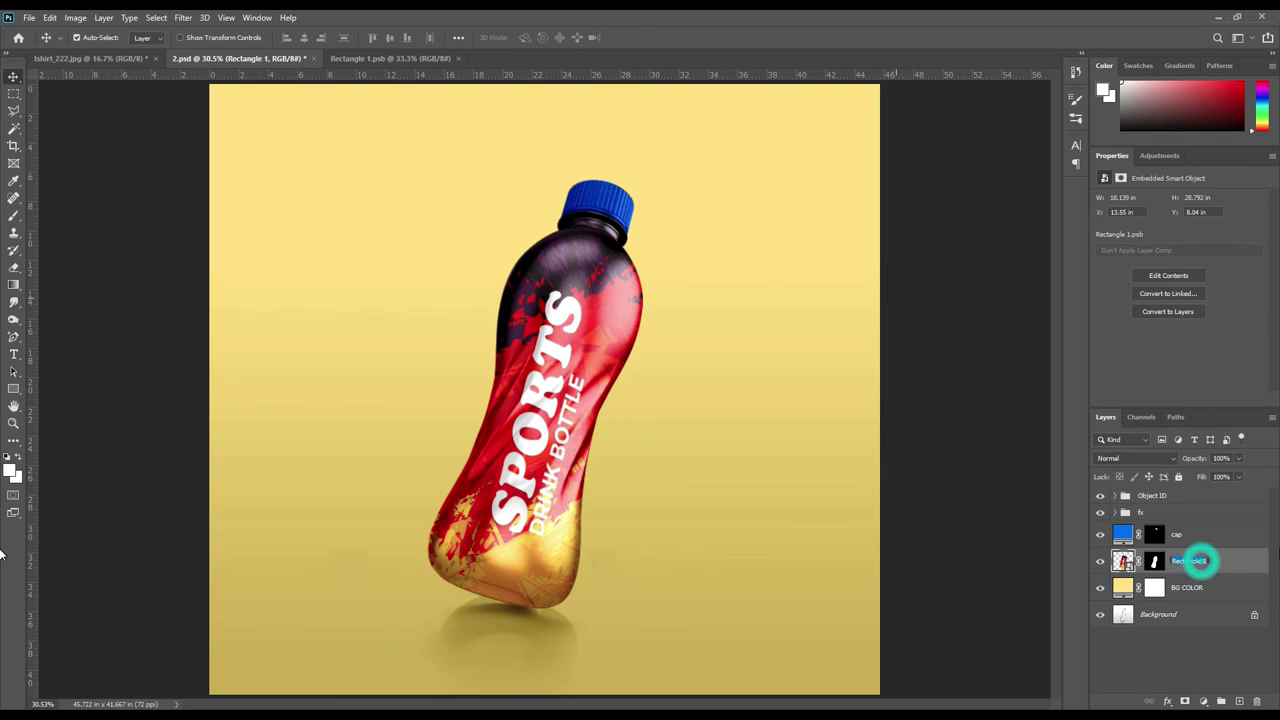
text(BODY)
key(Return)
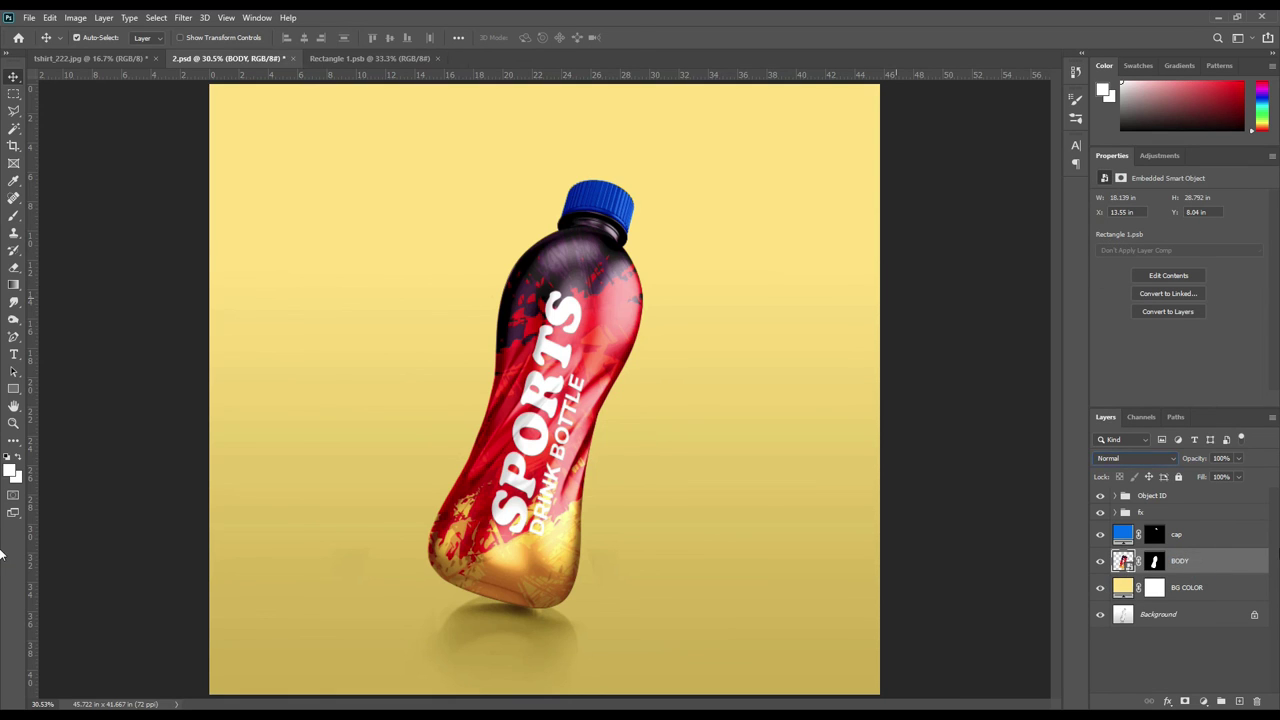
click(1174, 655)
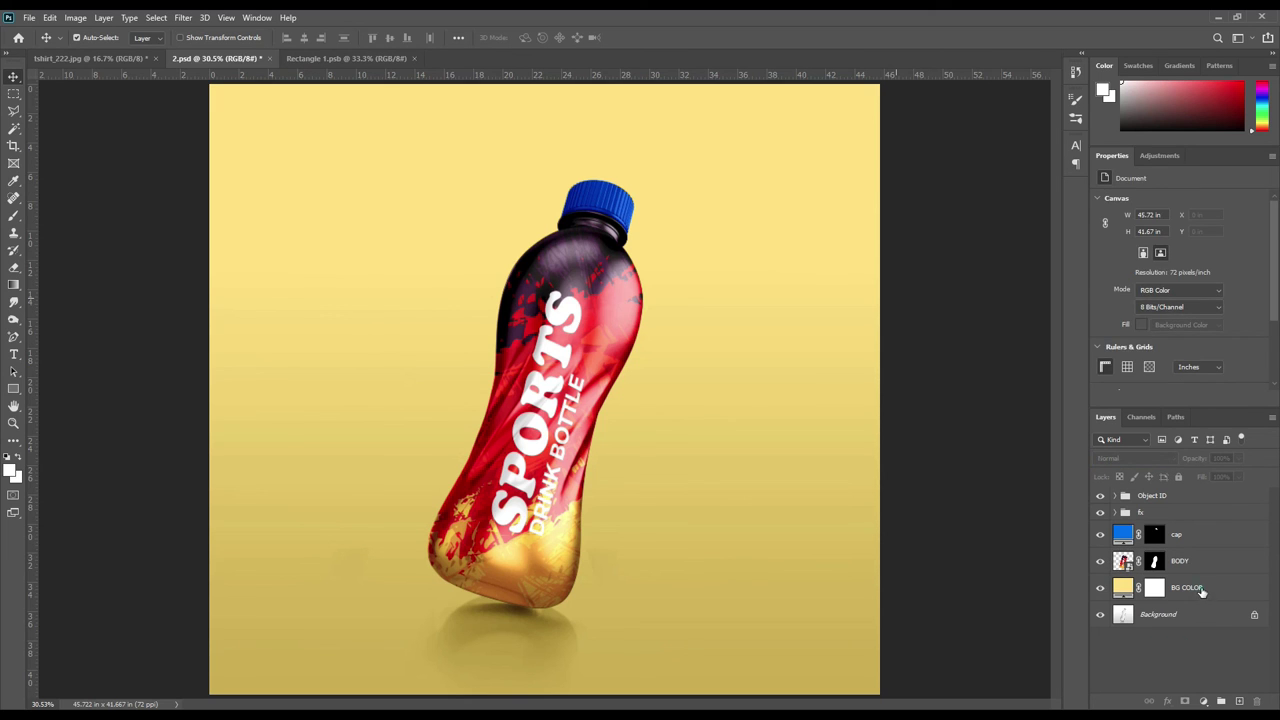
click(1200, 592)
Step: Give the cap, BODY and BG COLOR layers a red colour label
shift+click(1202, 538)
right_click(1202, 540)
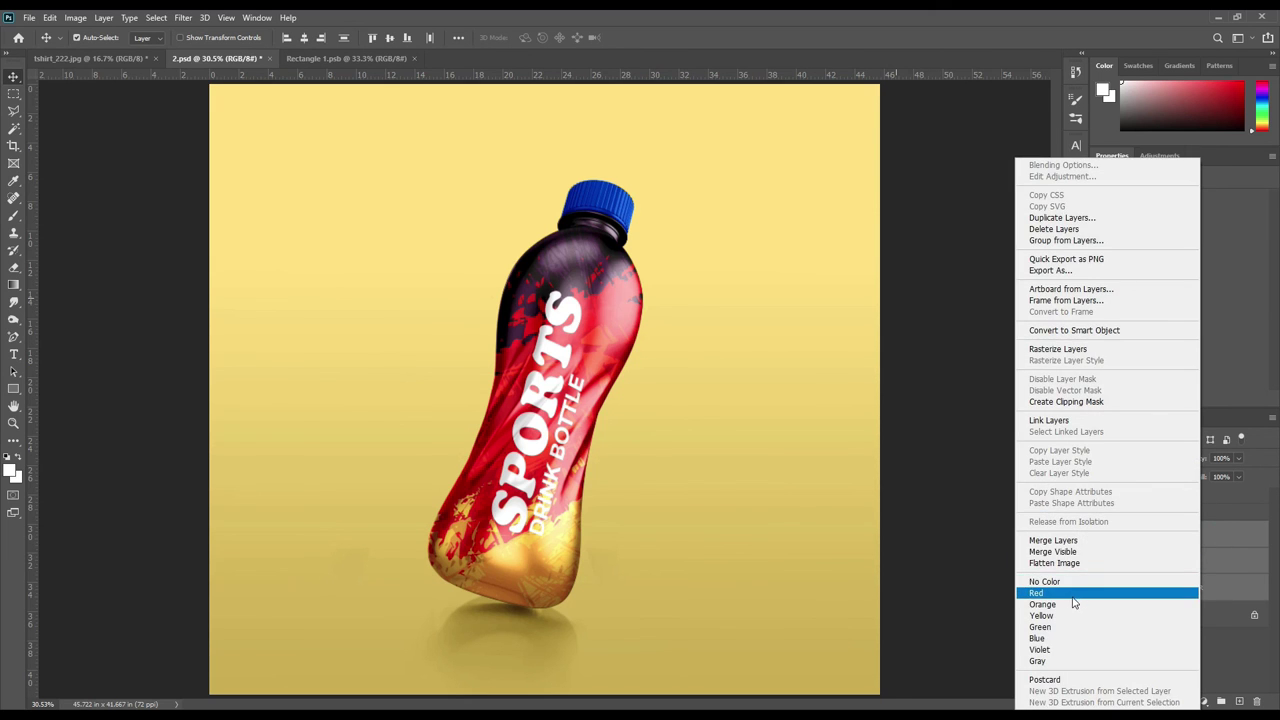
click(1075, 600)
click(1194, 645)
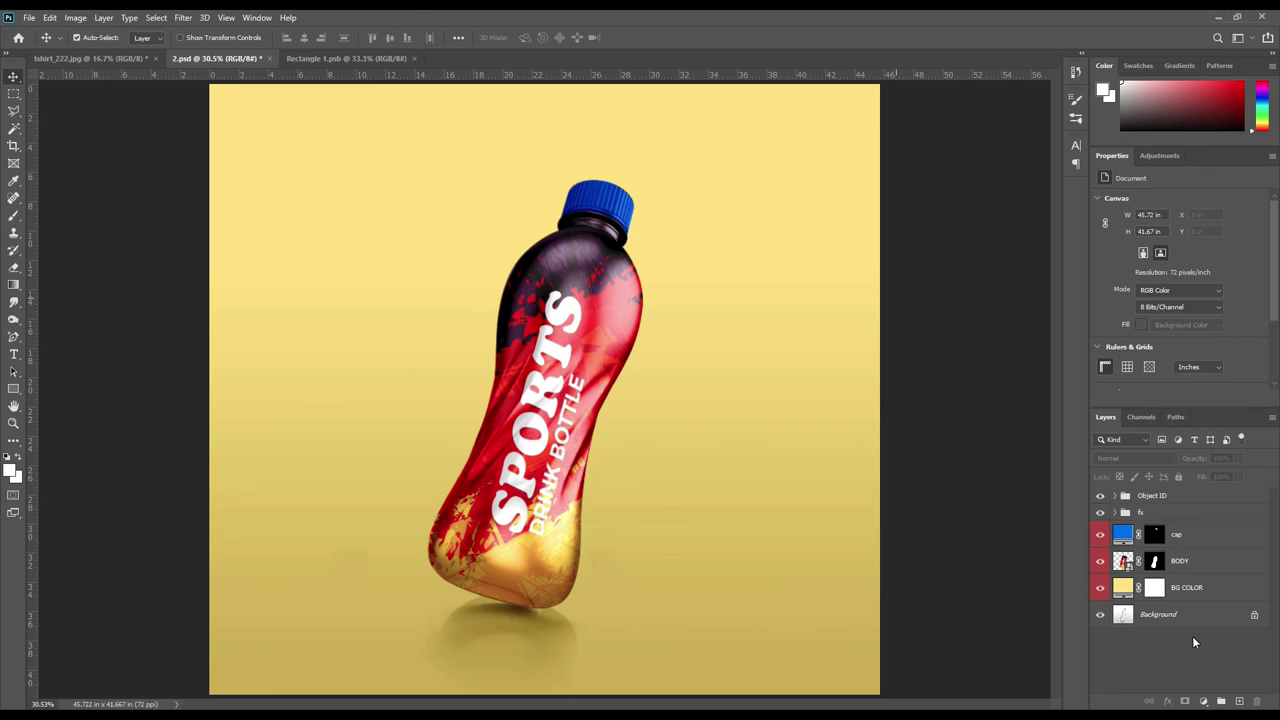
Step: Toggle cap, BODY and BG COLOR visibility to check each, leaving all visible
click(1101, 537)
click(1101, 561)
click(1101, 589)
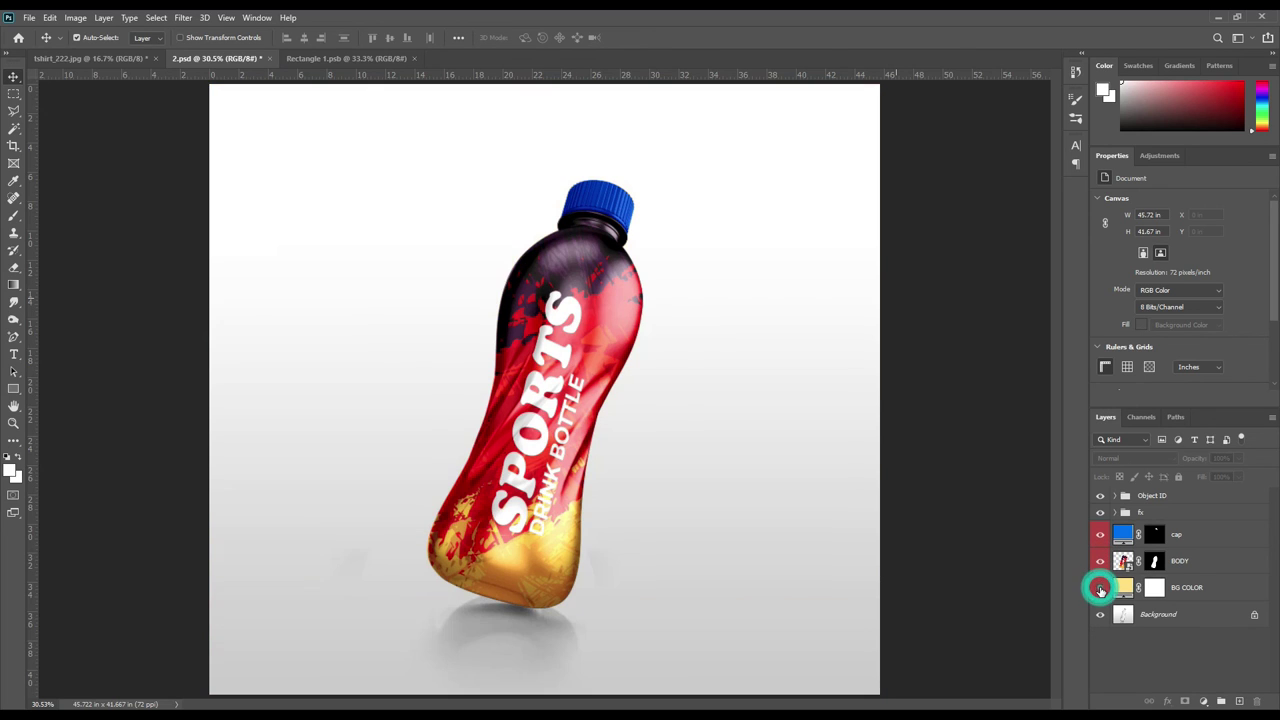
click(1101, 561)
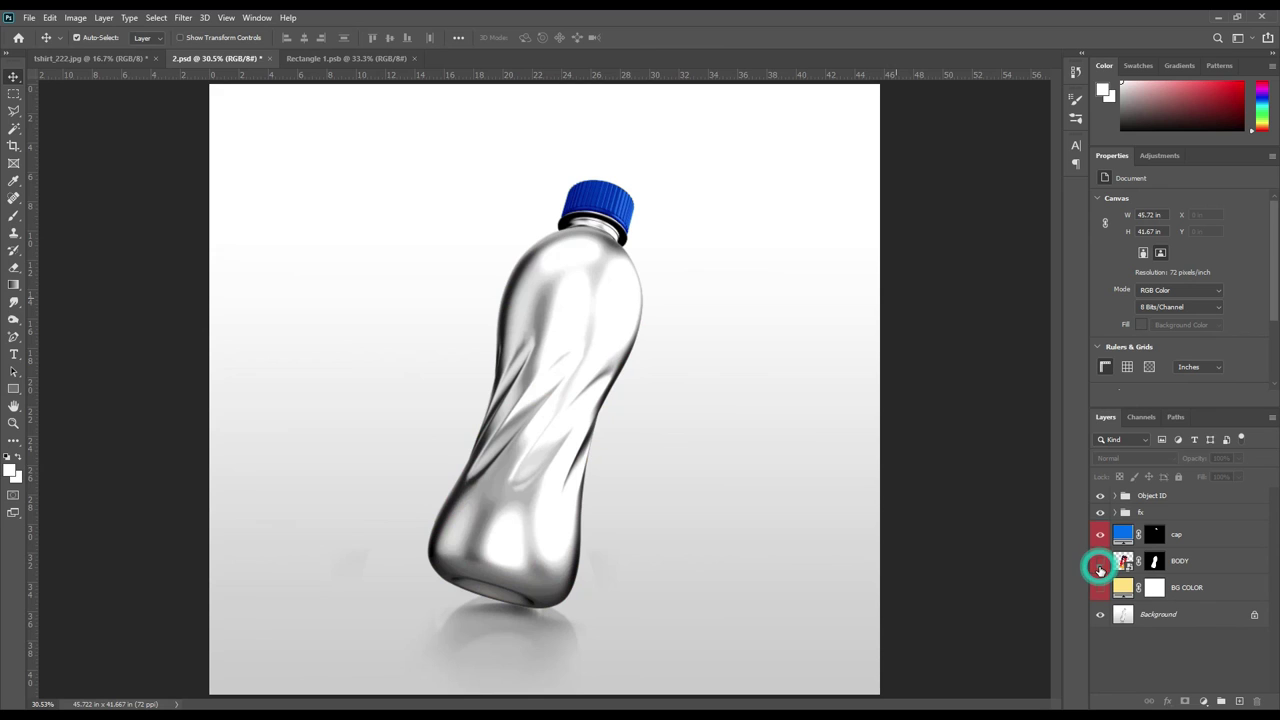
click(1098, 532)
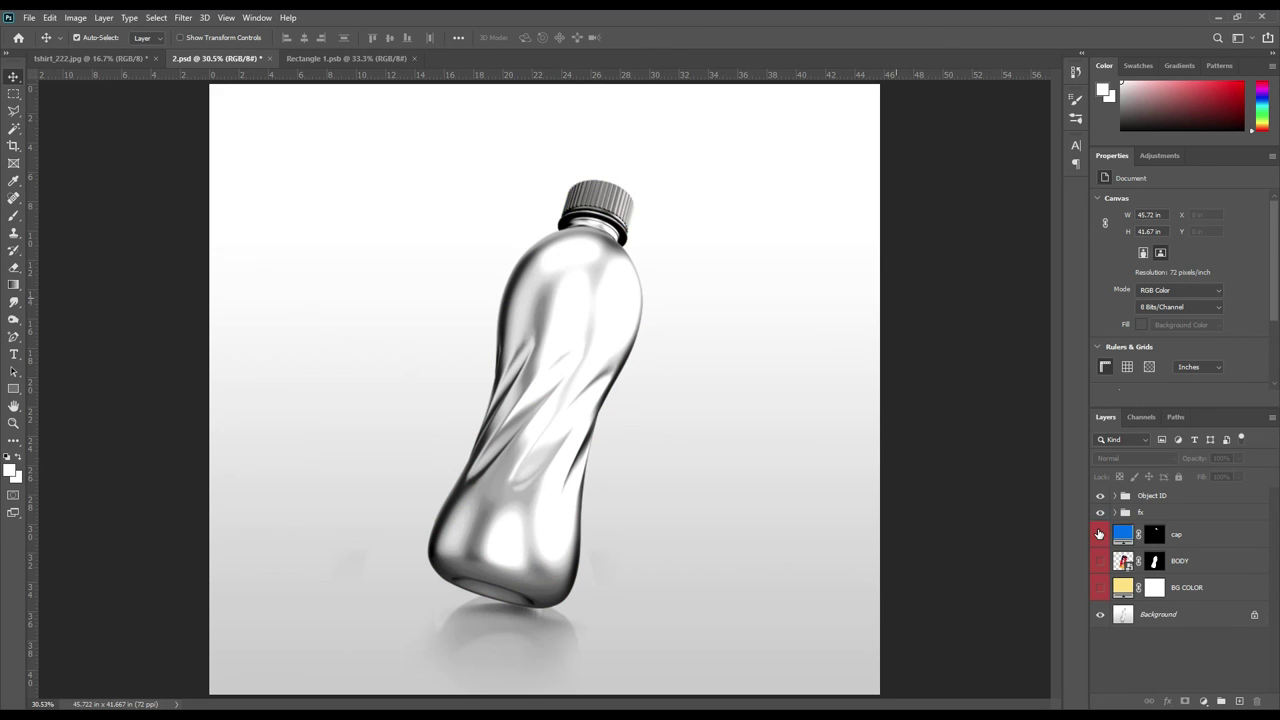
click(1100, 533)
click(1101, 561)
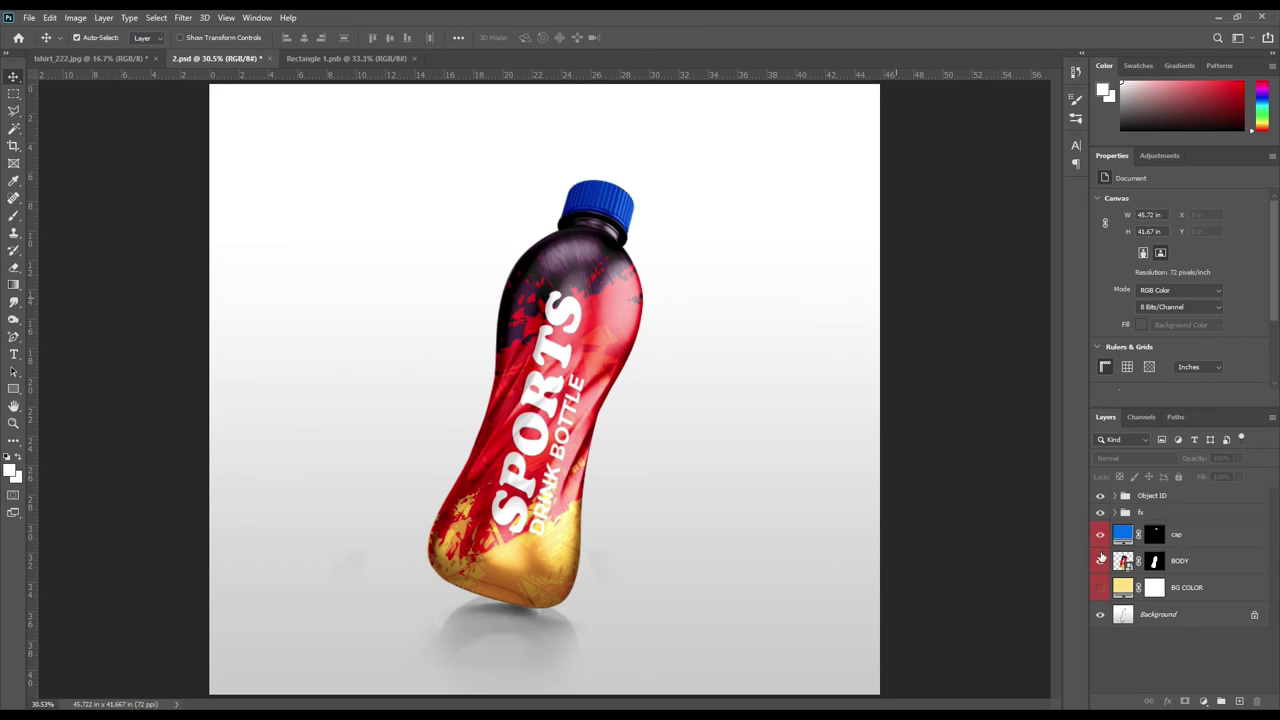
click(1100, 588)
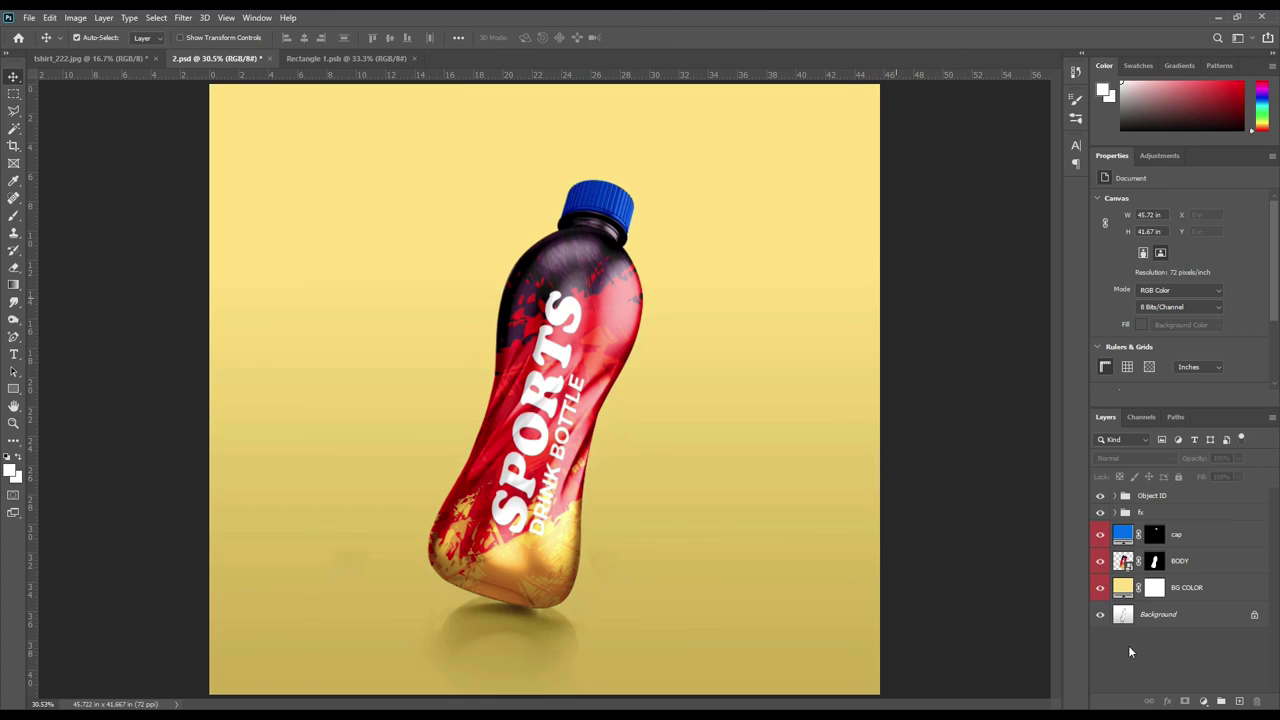